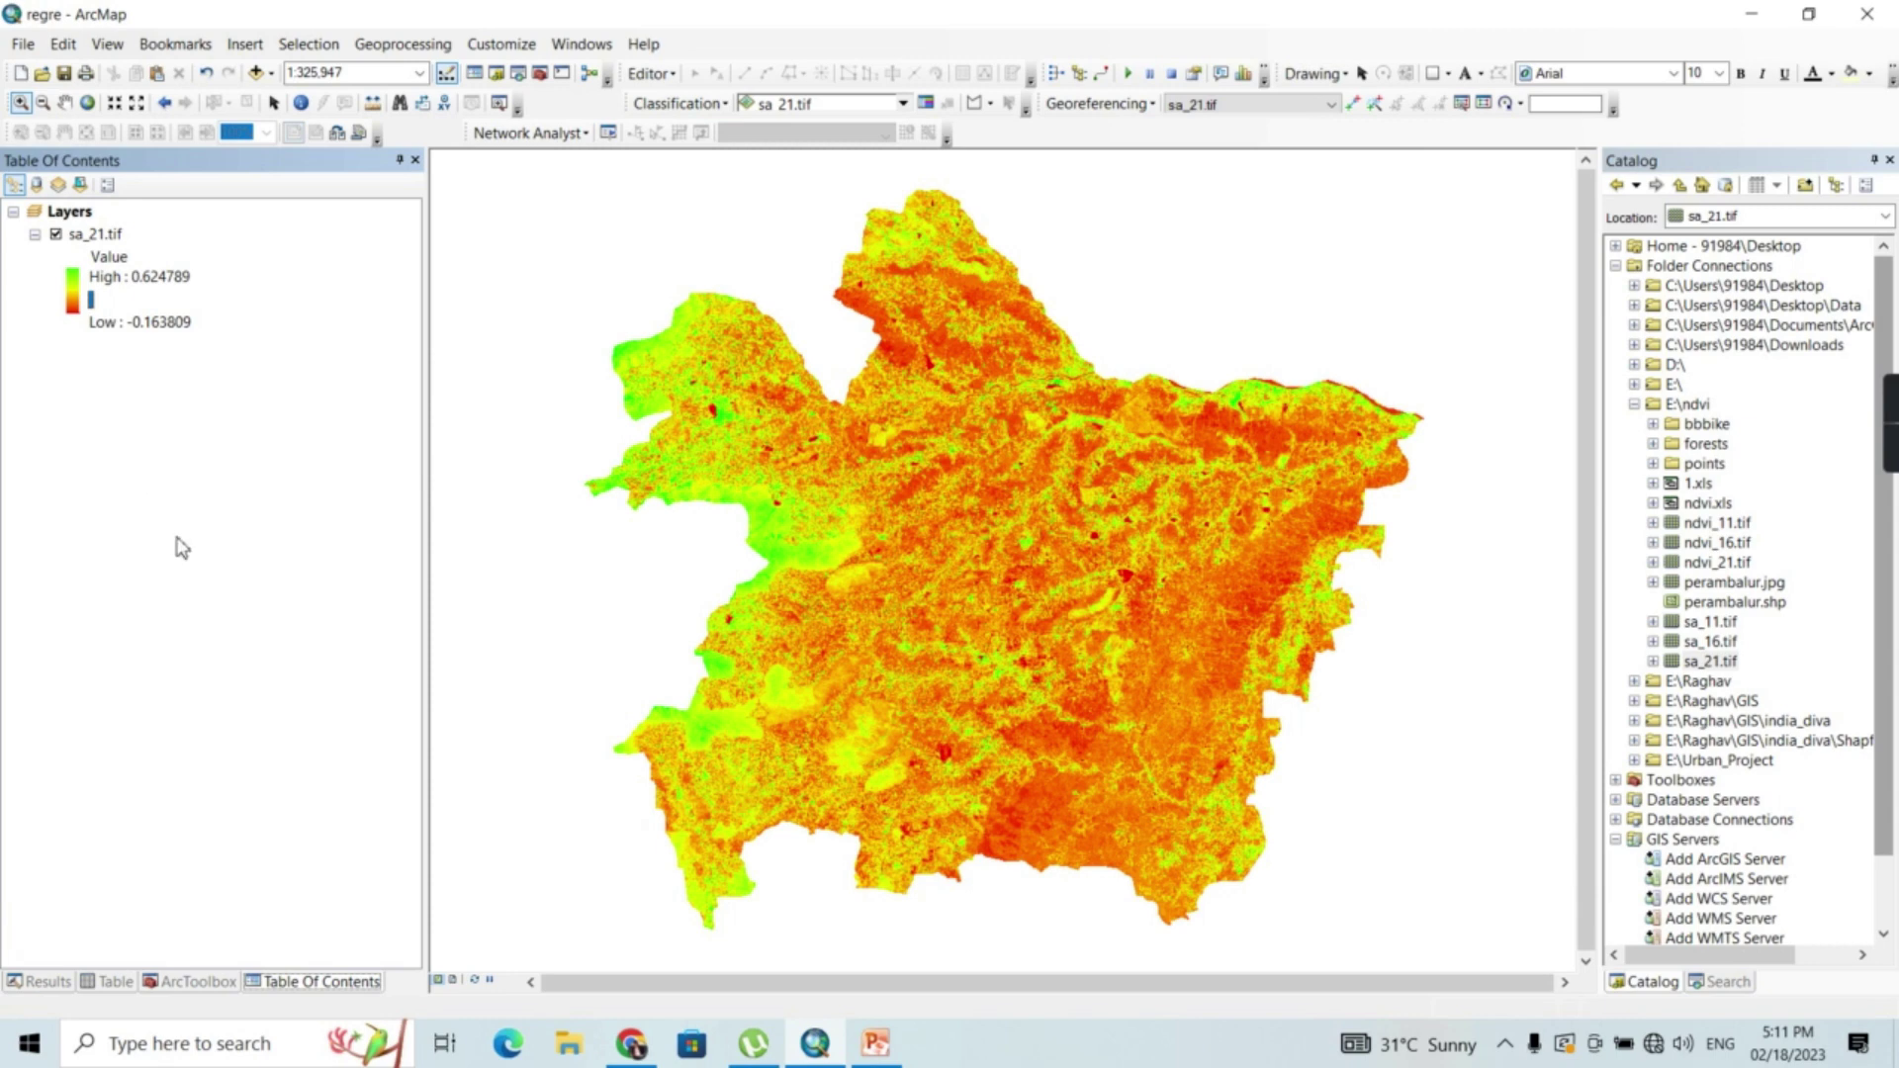
Build the Raster Calculator expression SetNull("sa_21.tif" < 0,"sa_21.tif") to null out the negative cells
click(199, 982)
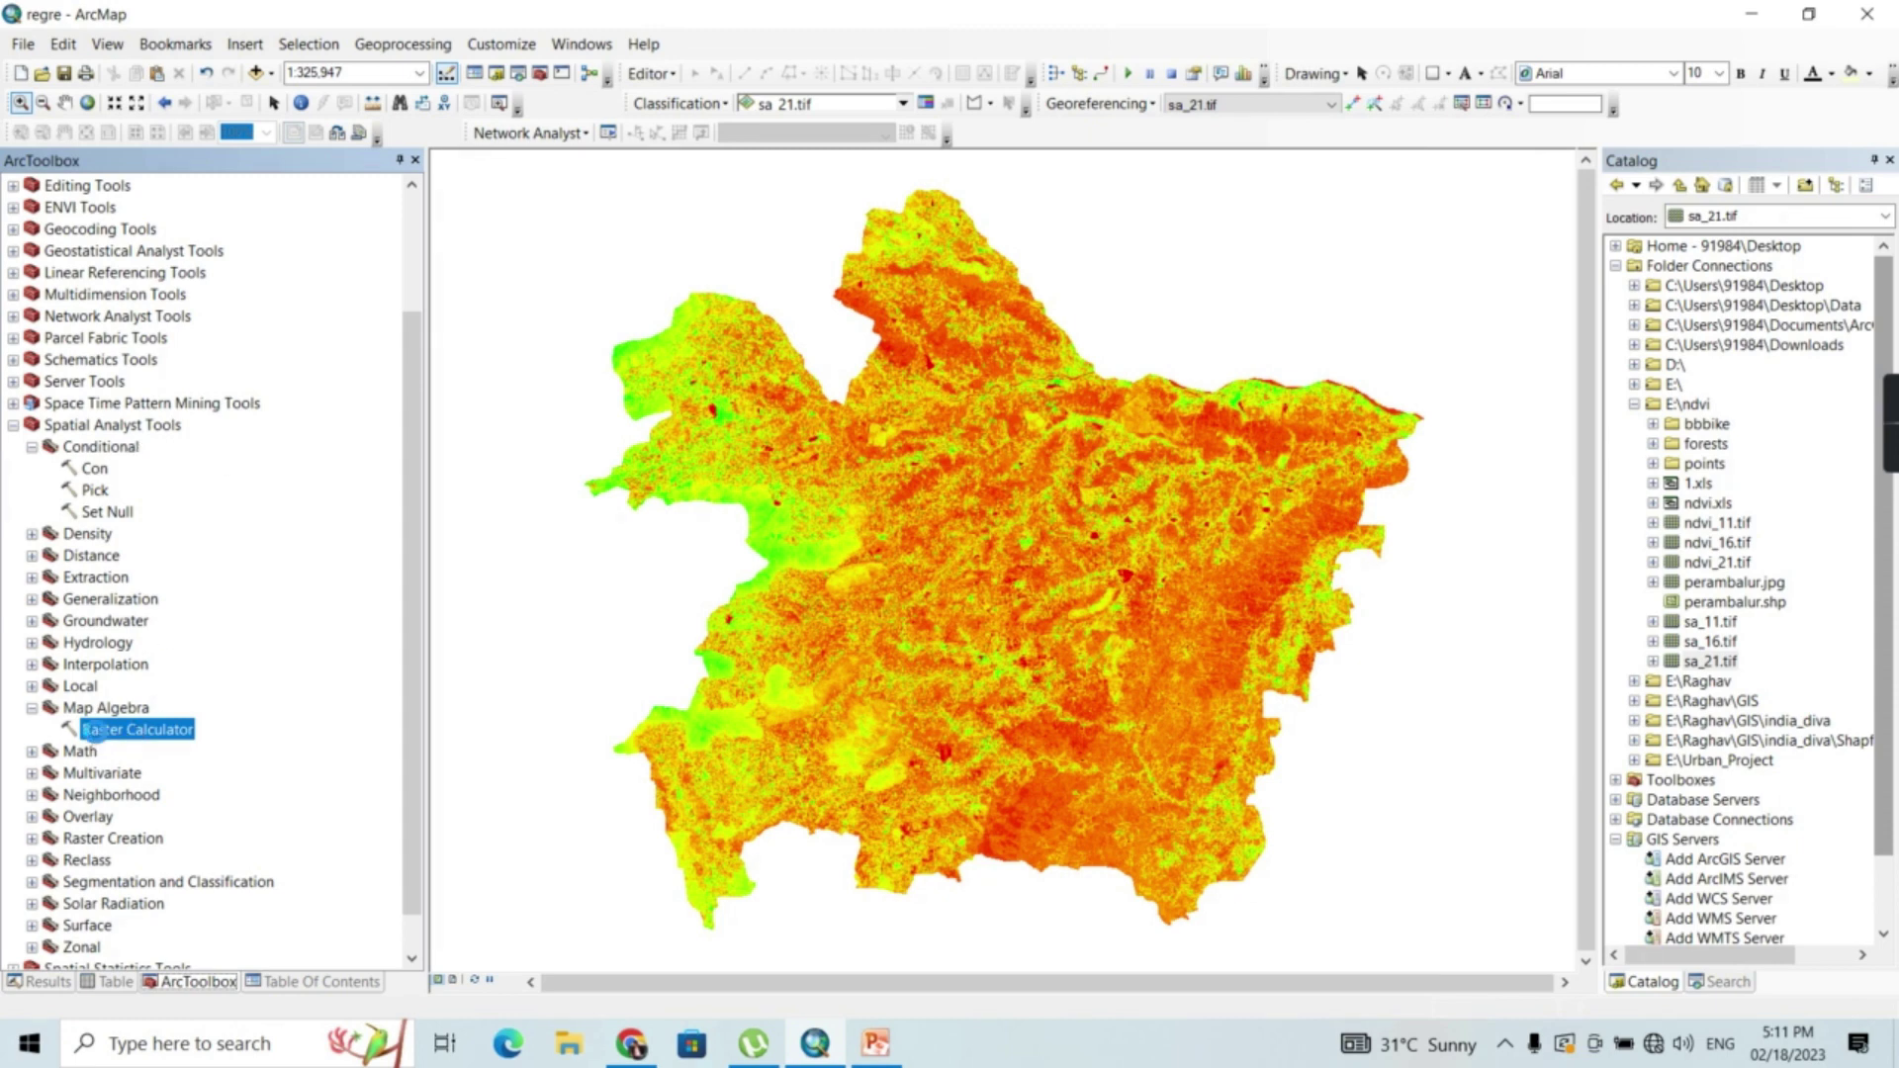
double_click(94, 732)
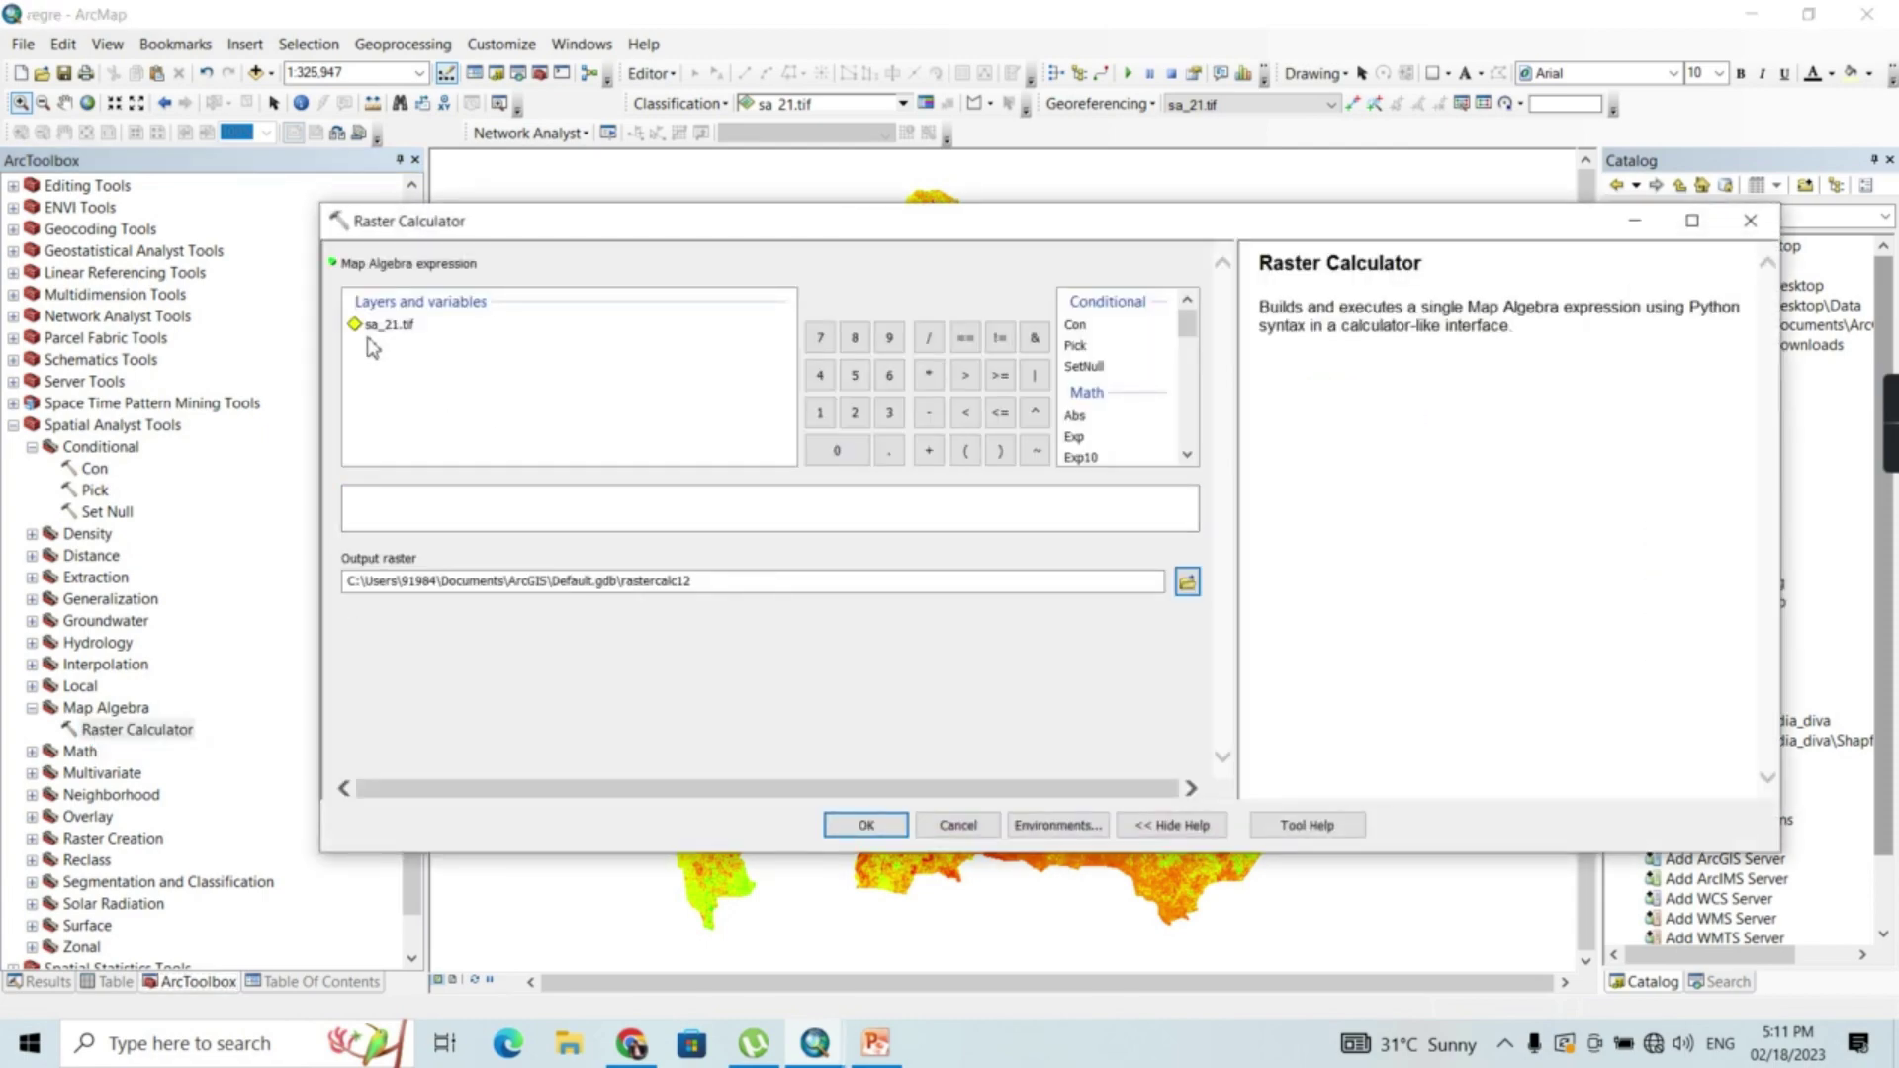
click(524, 501)
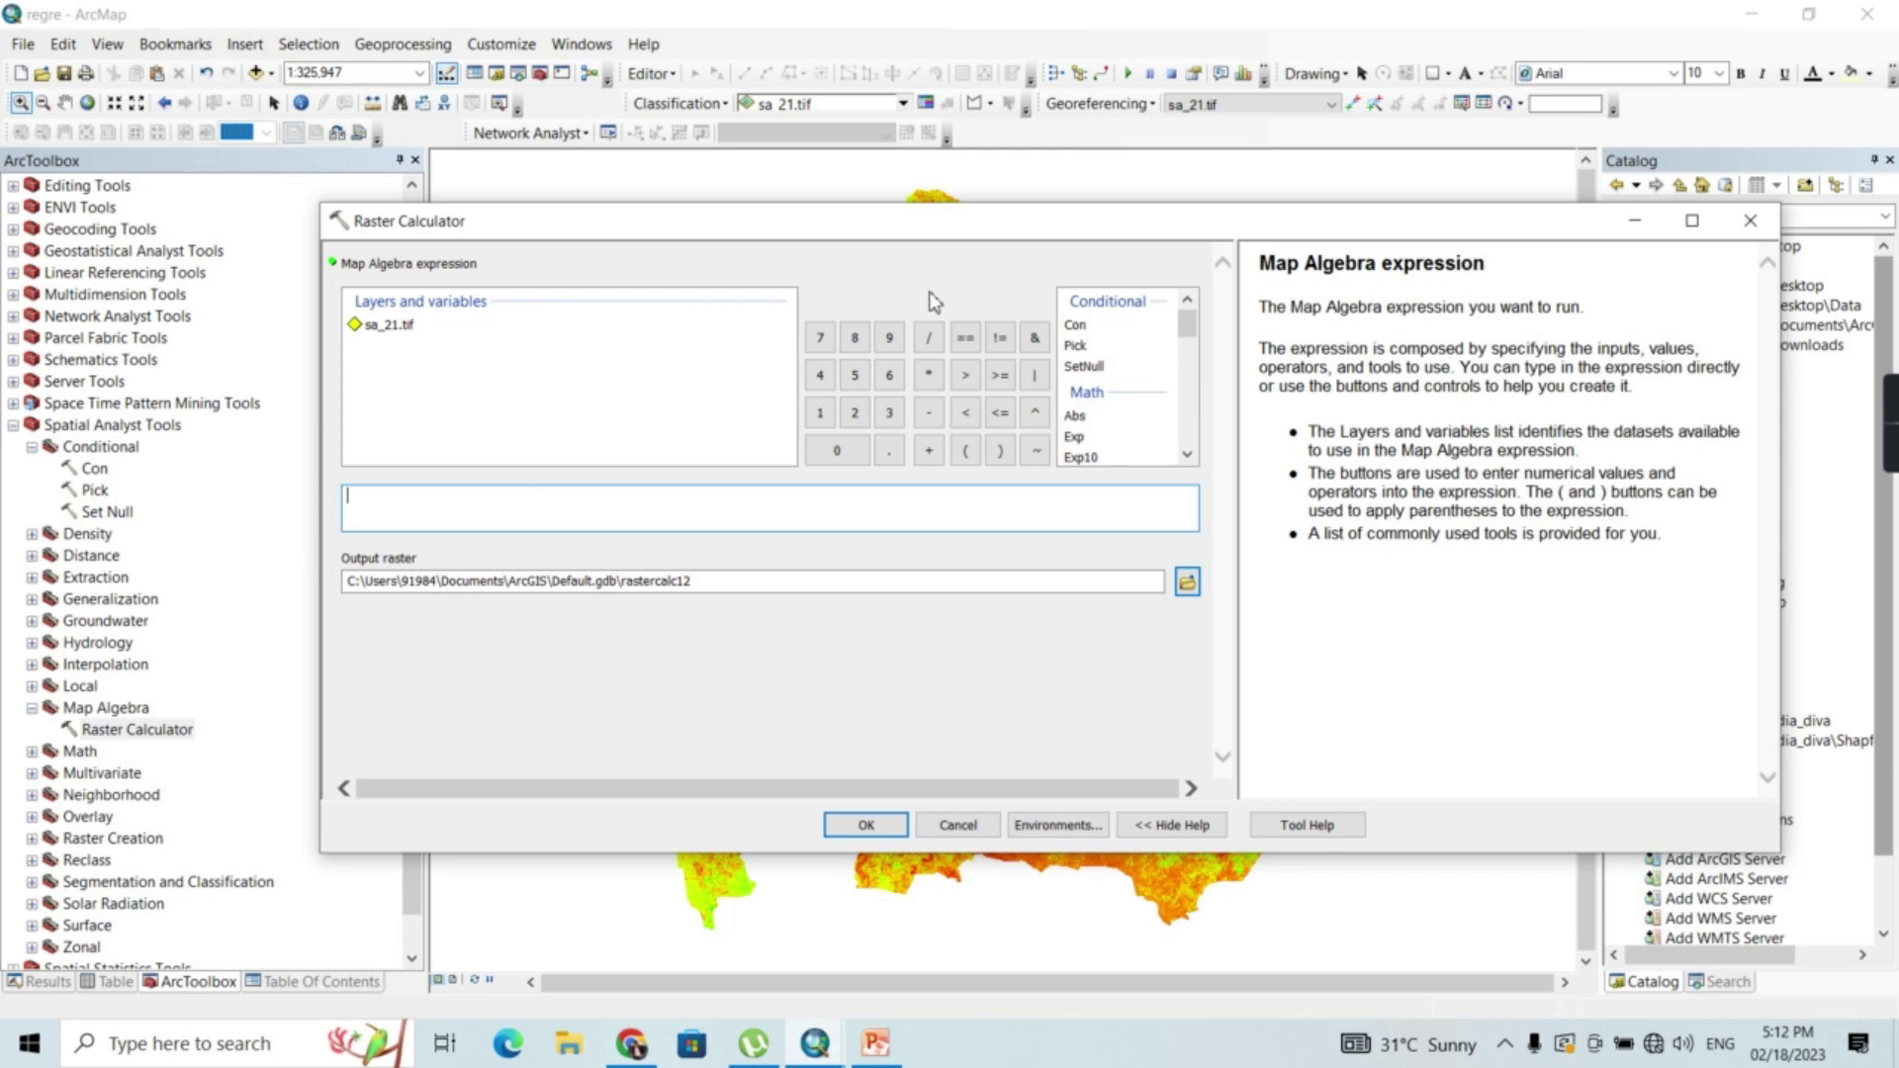
double_click(1084, 366)
double_click(377, 330)
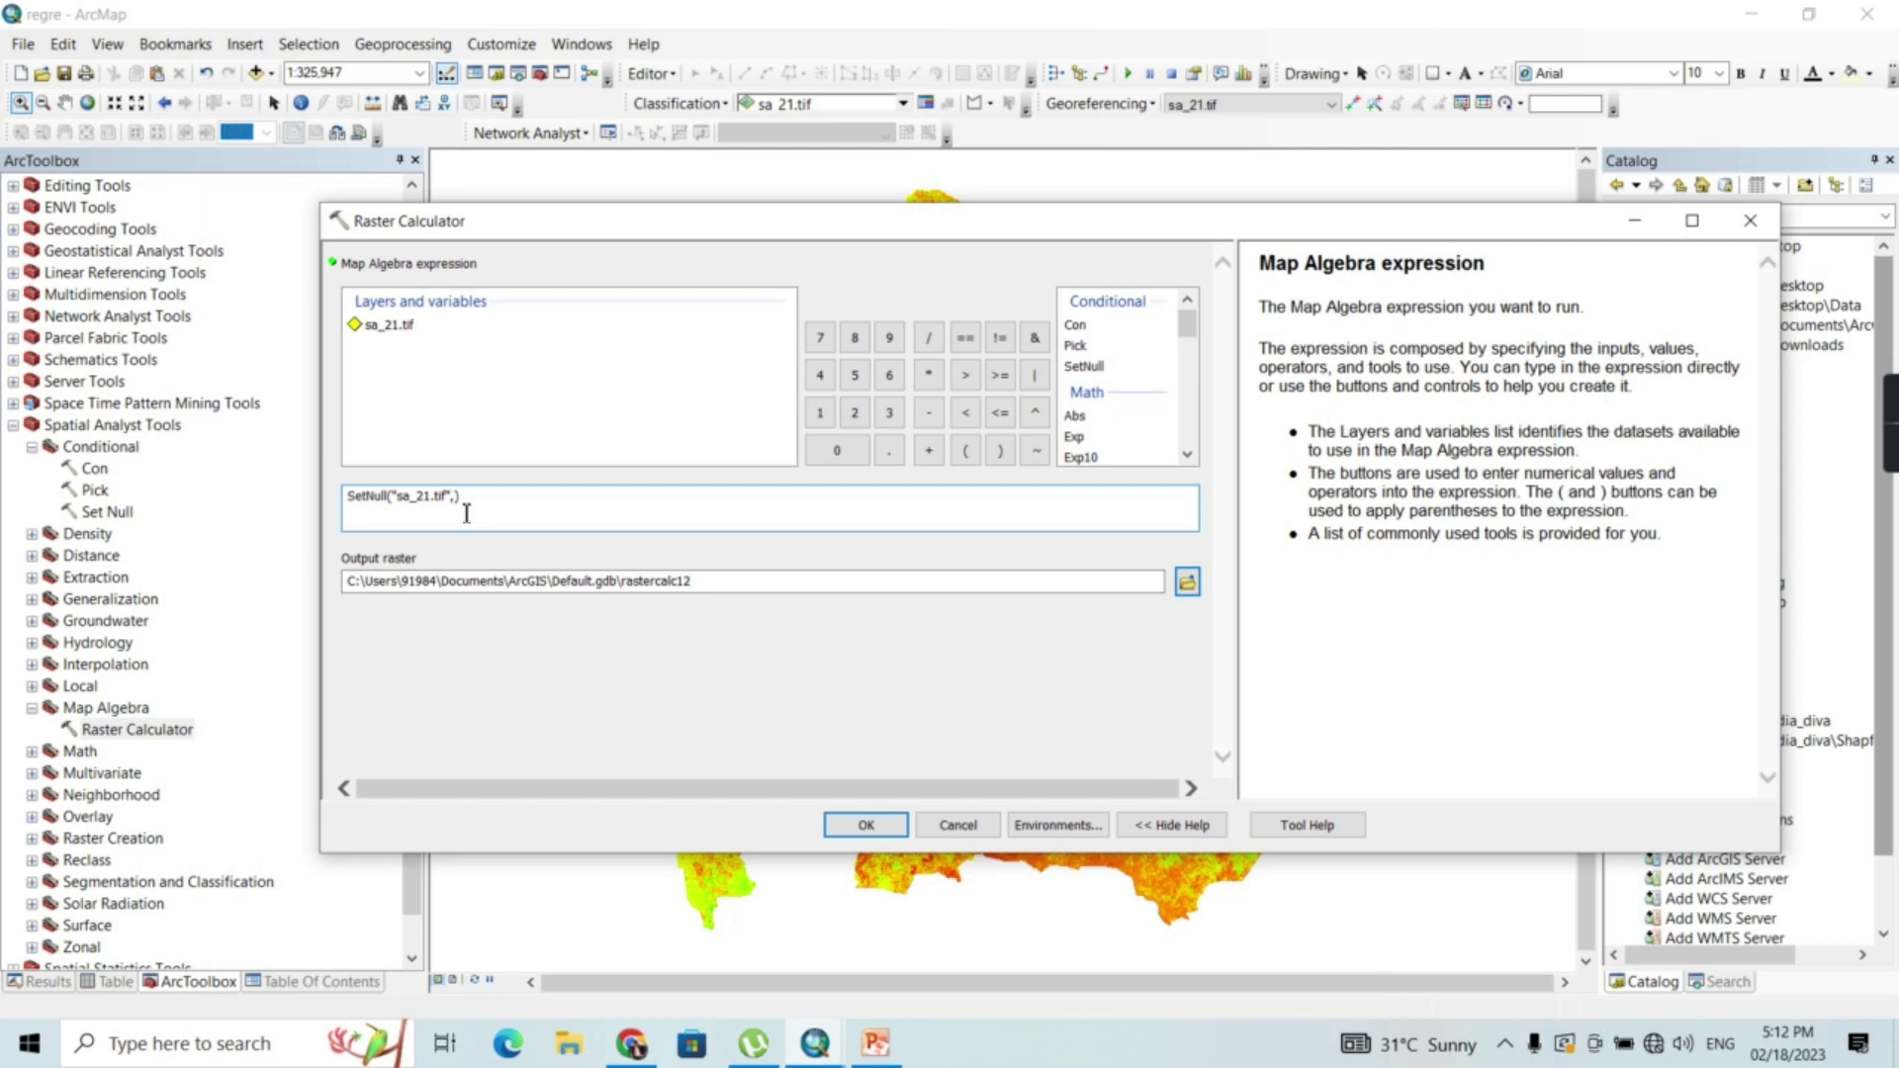
click(965, 416)
click(836, 452)
text(,)
double_click(379, 341)
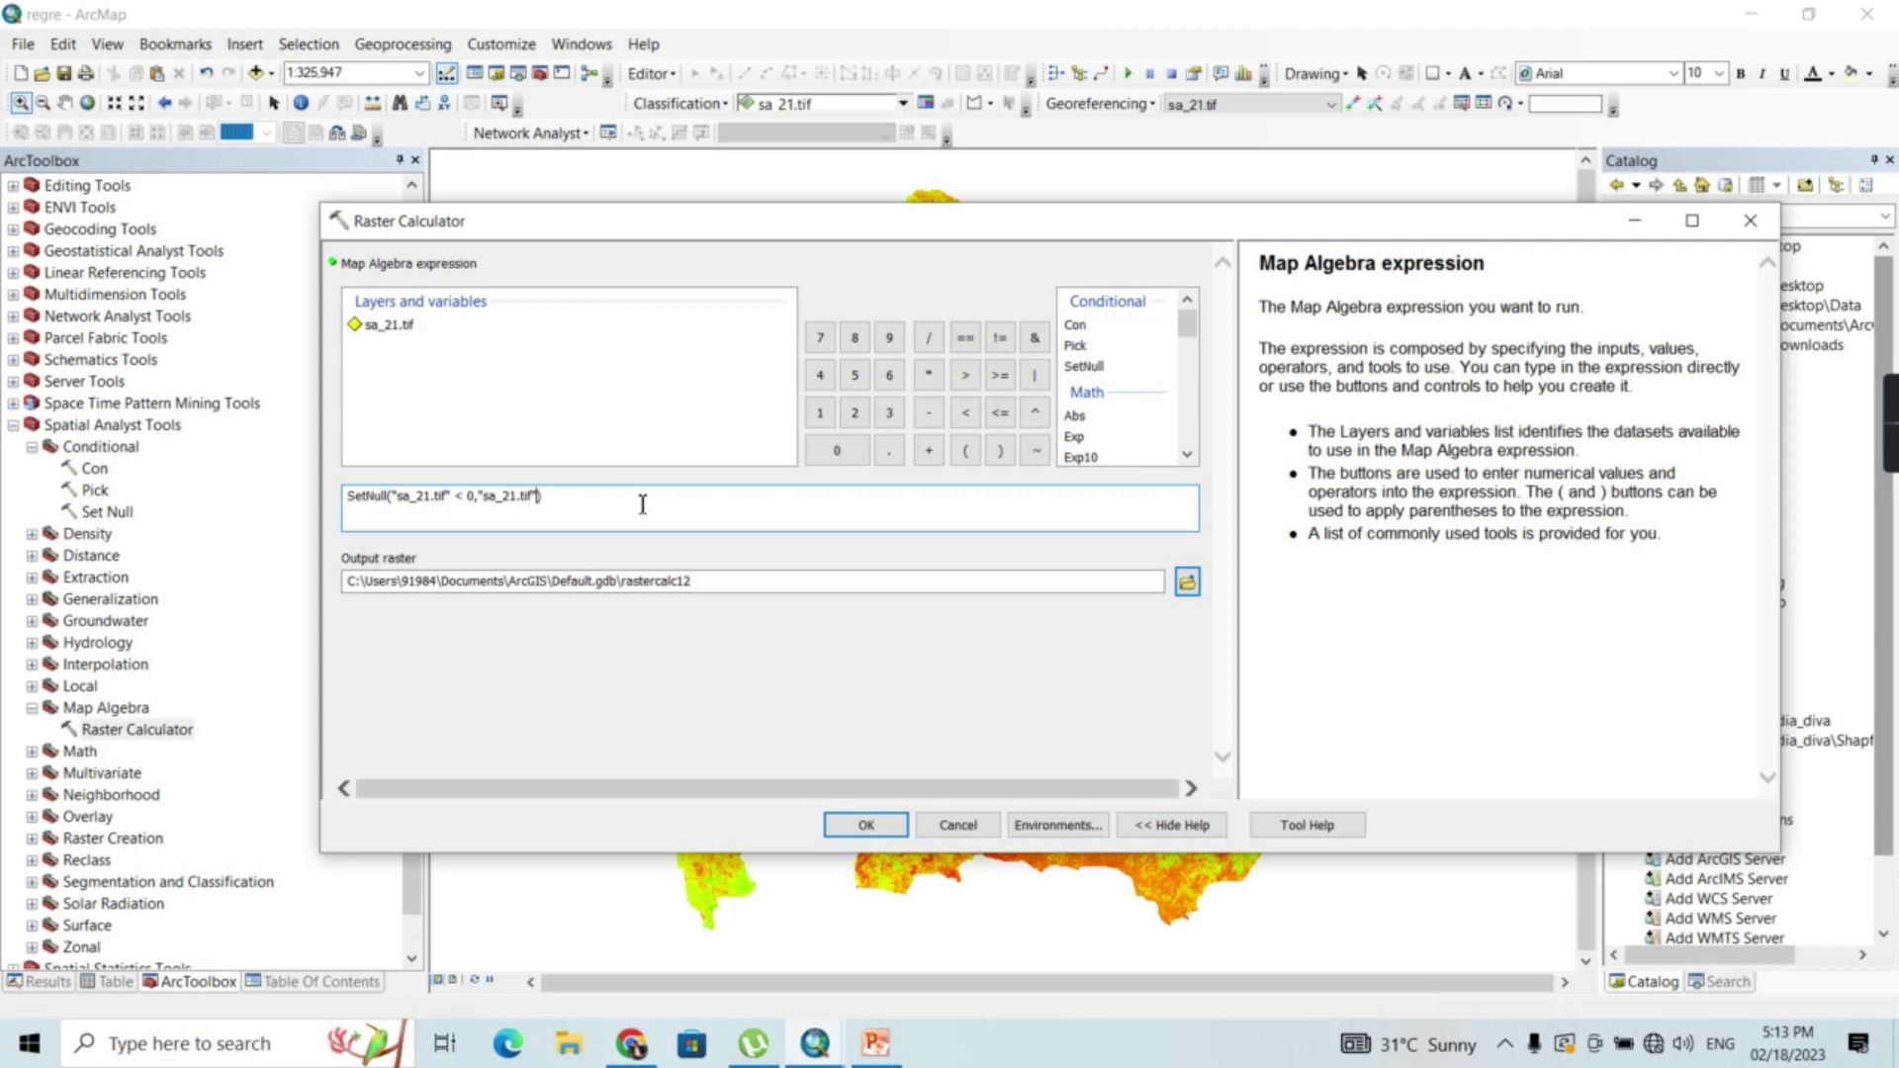
Set the output raster to ndvim.tif in the E:\ndvi folder and run the calculation
click(1187, 582)
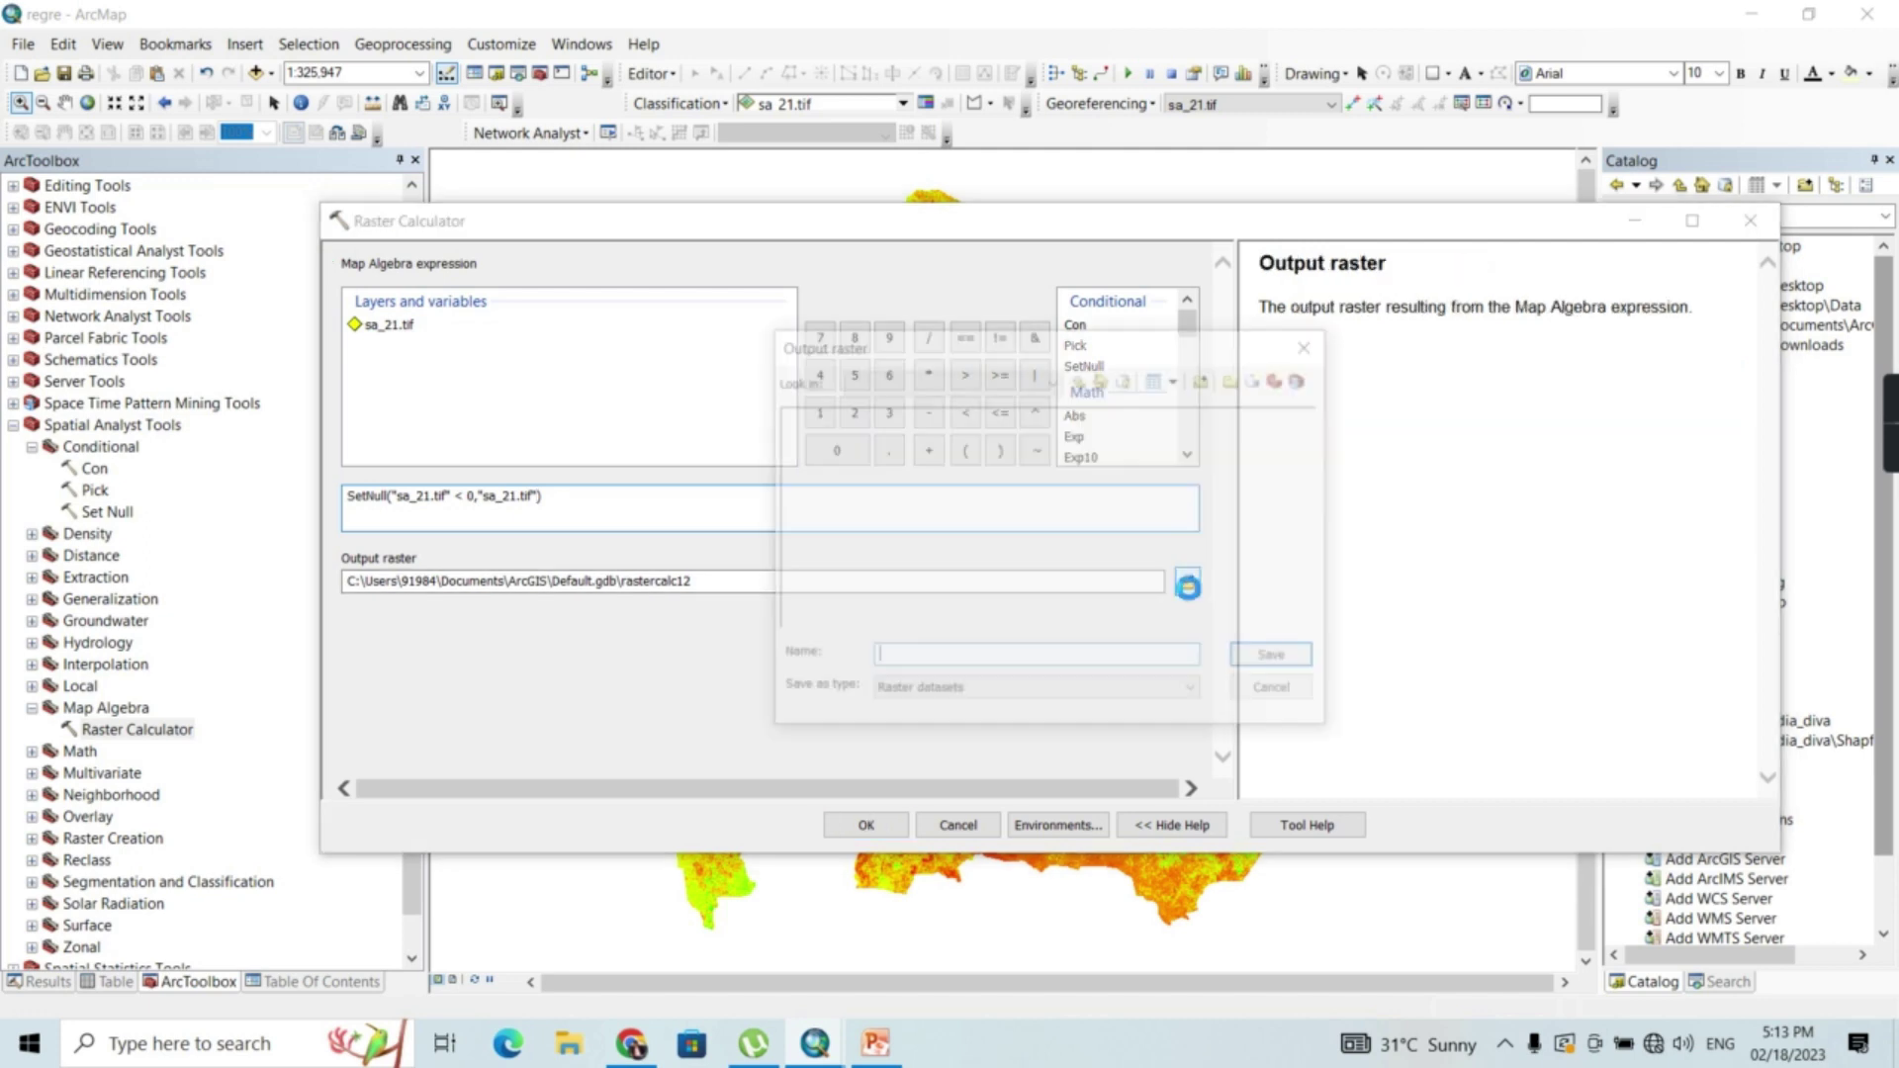
text(ndvi)
text(m)
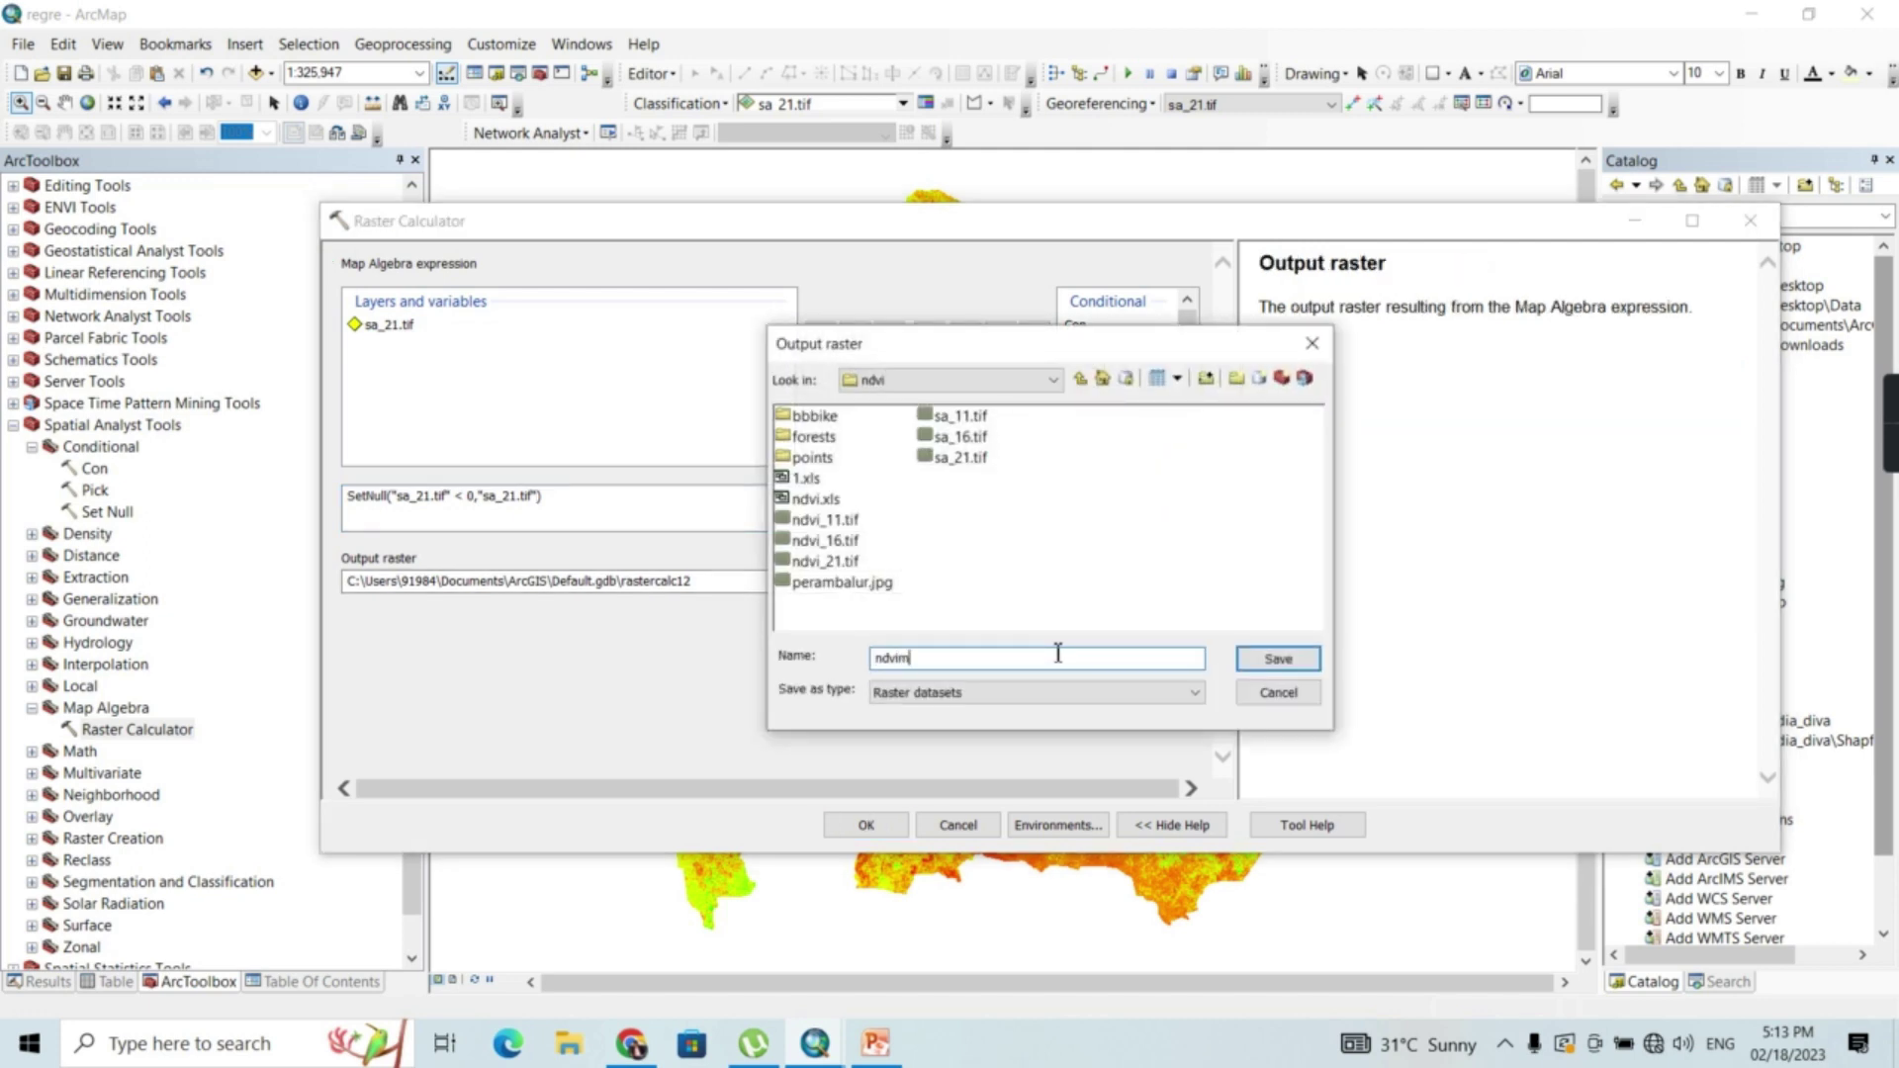
text(.tif)
key(Return)
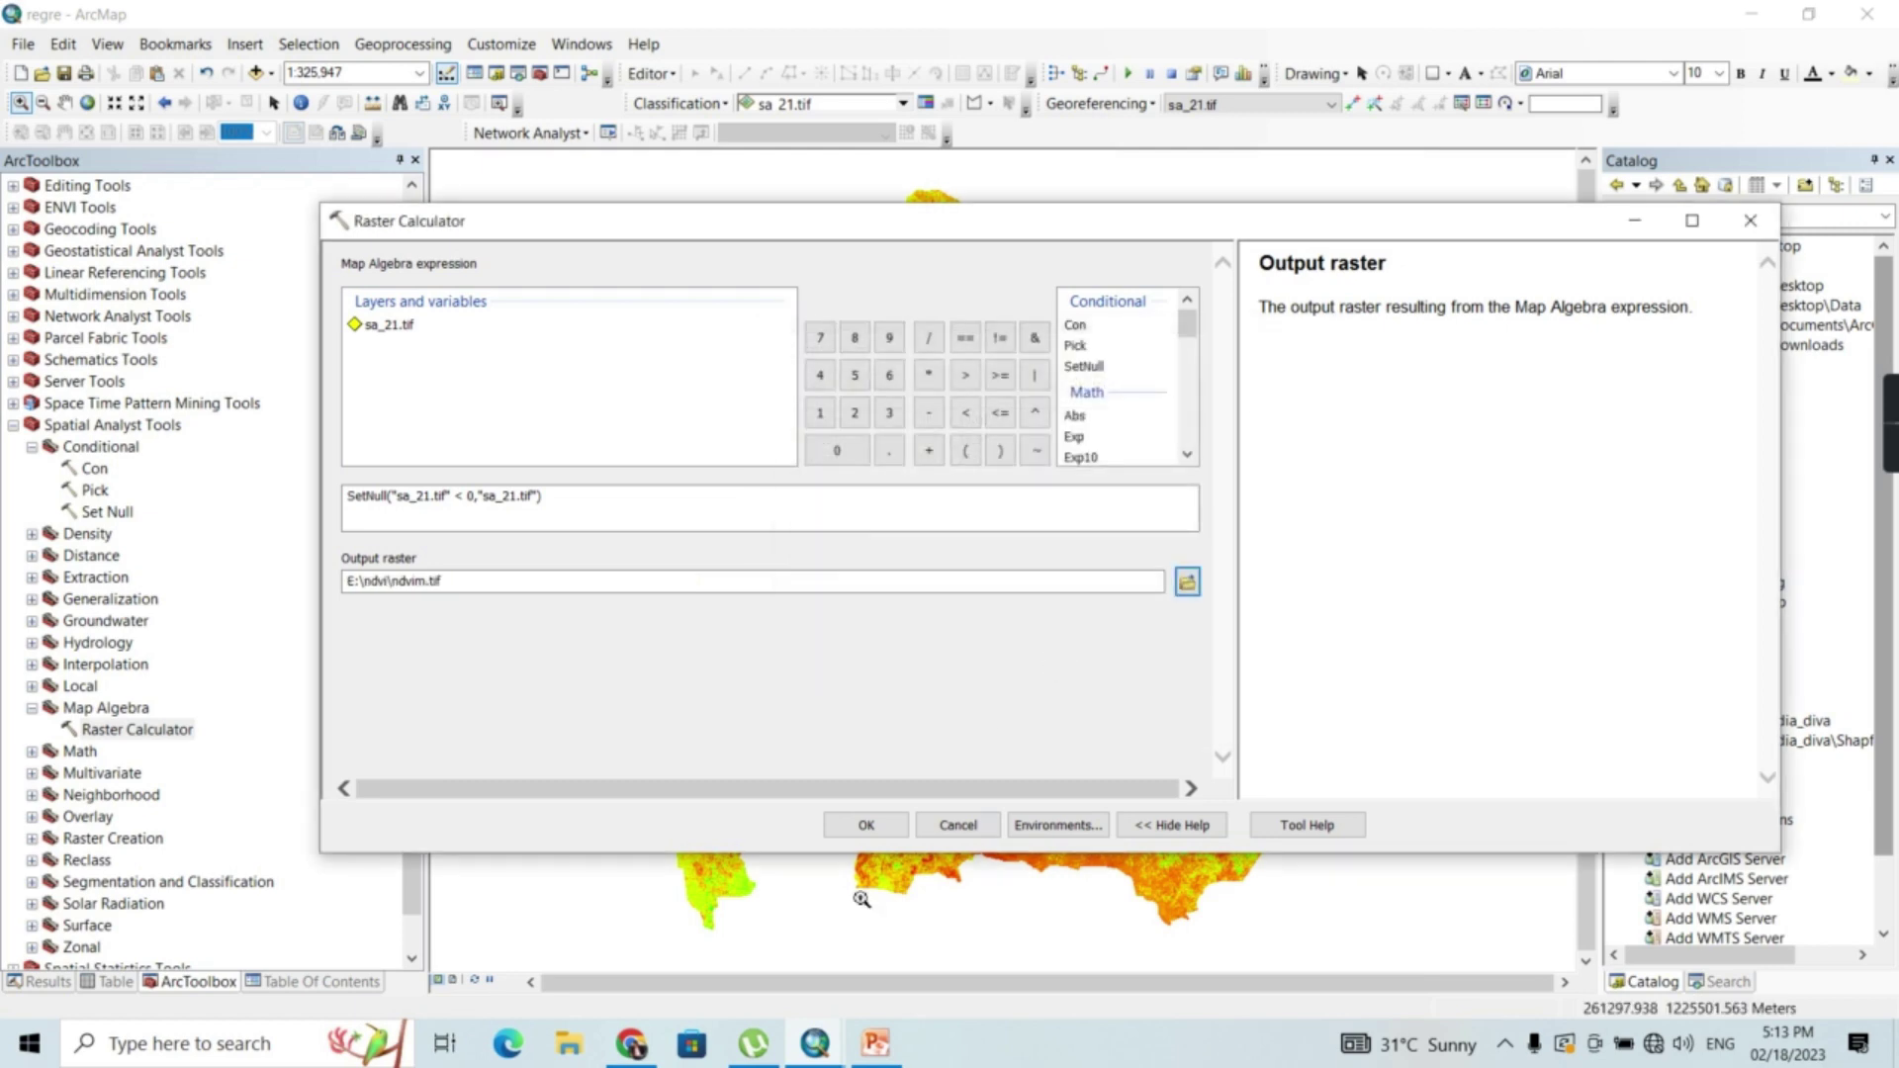
click(868, 825)
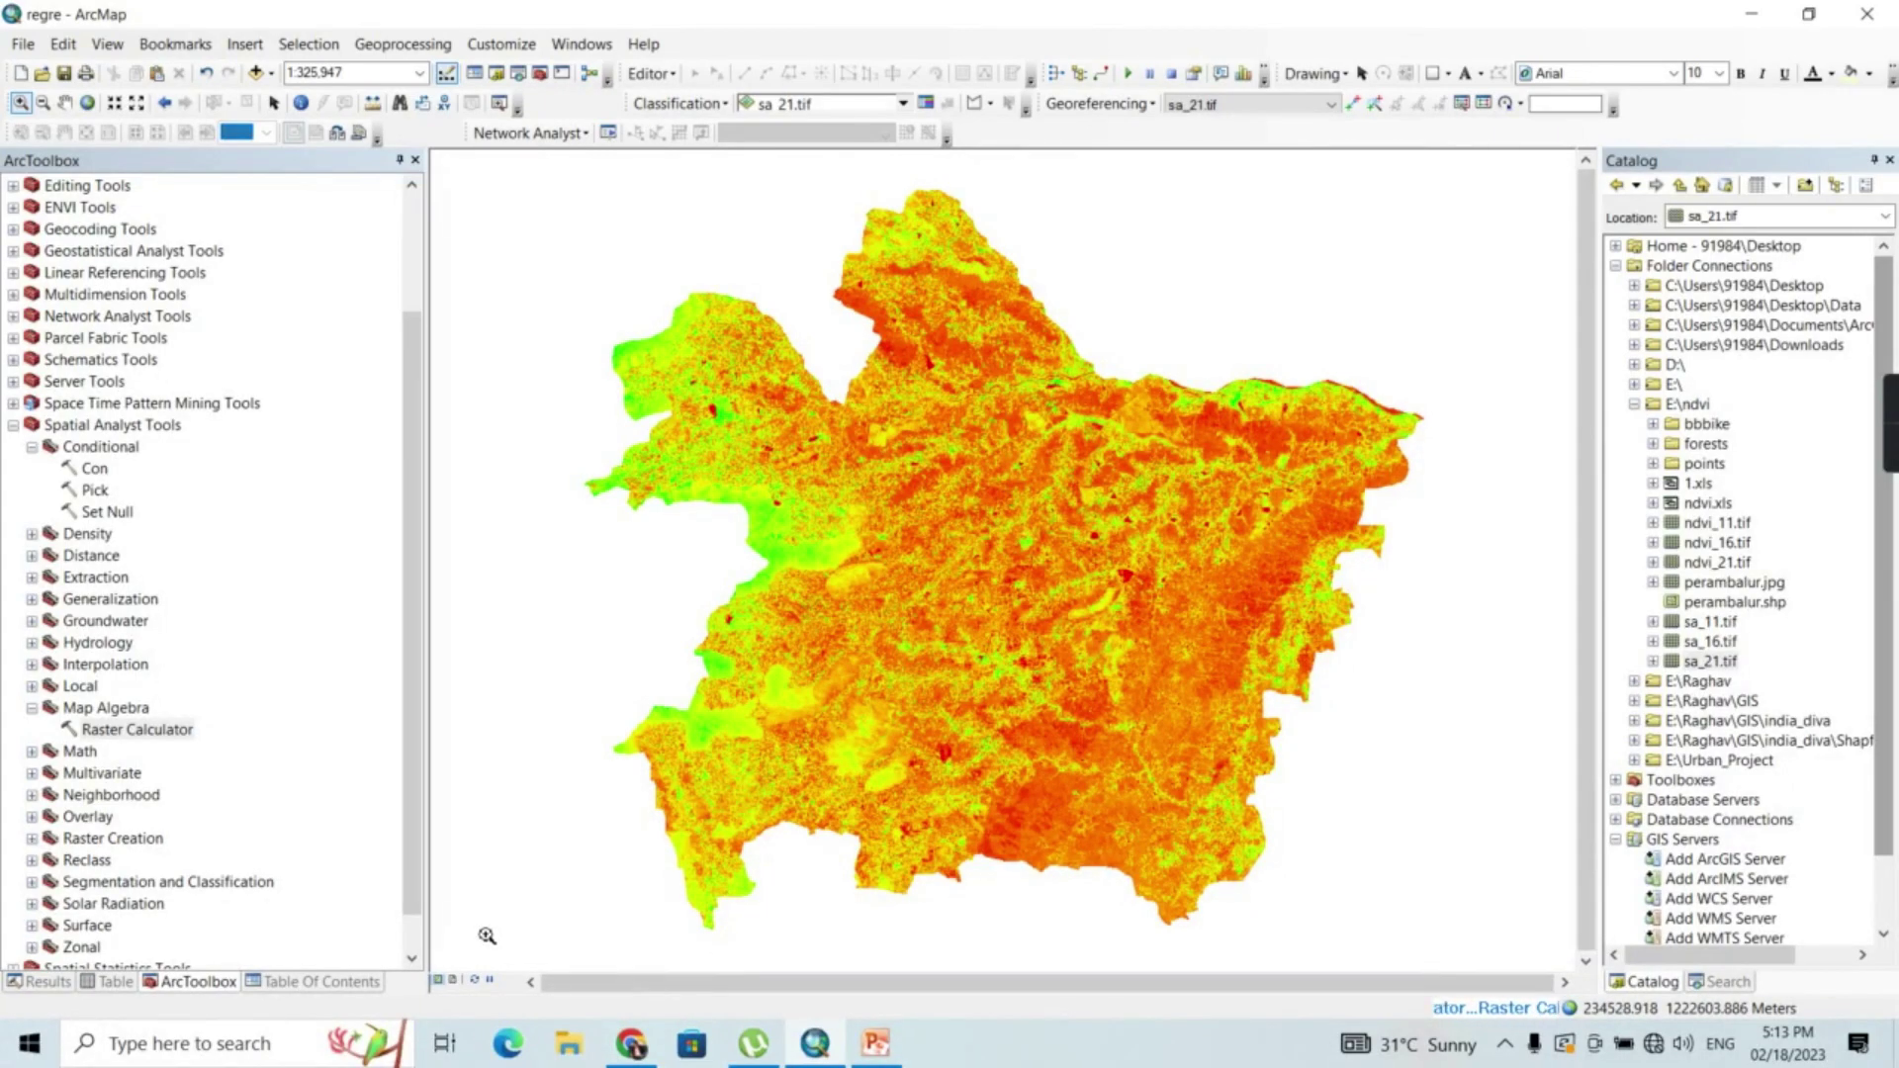
Apply the red-yellow-green color ramp to the ndvim.tif layer
click(298, 982)
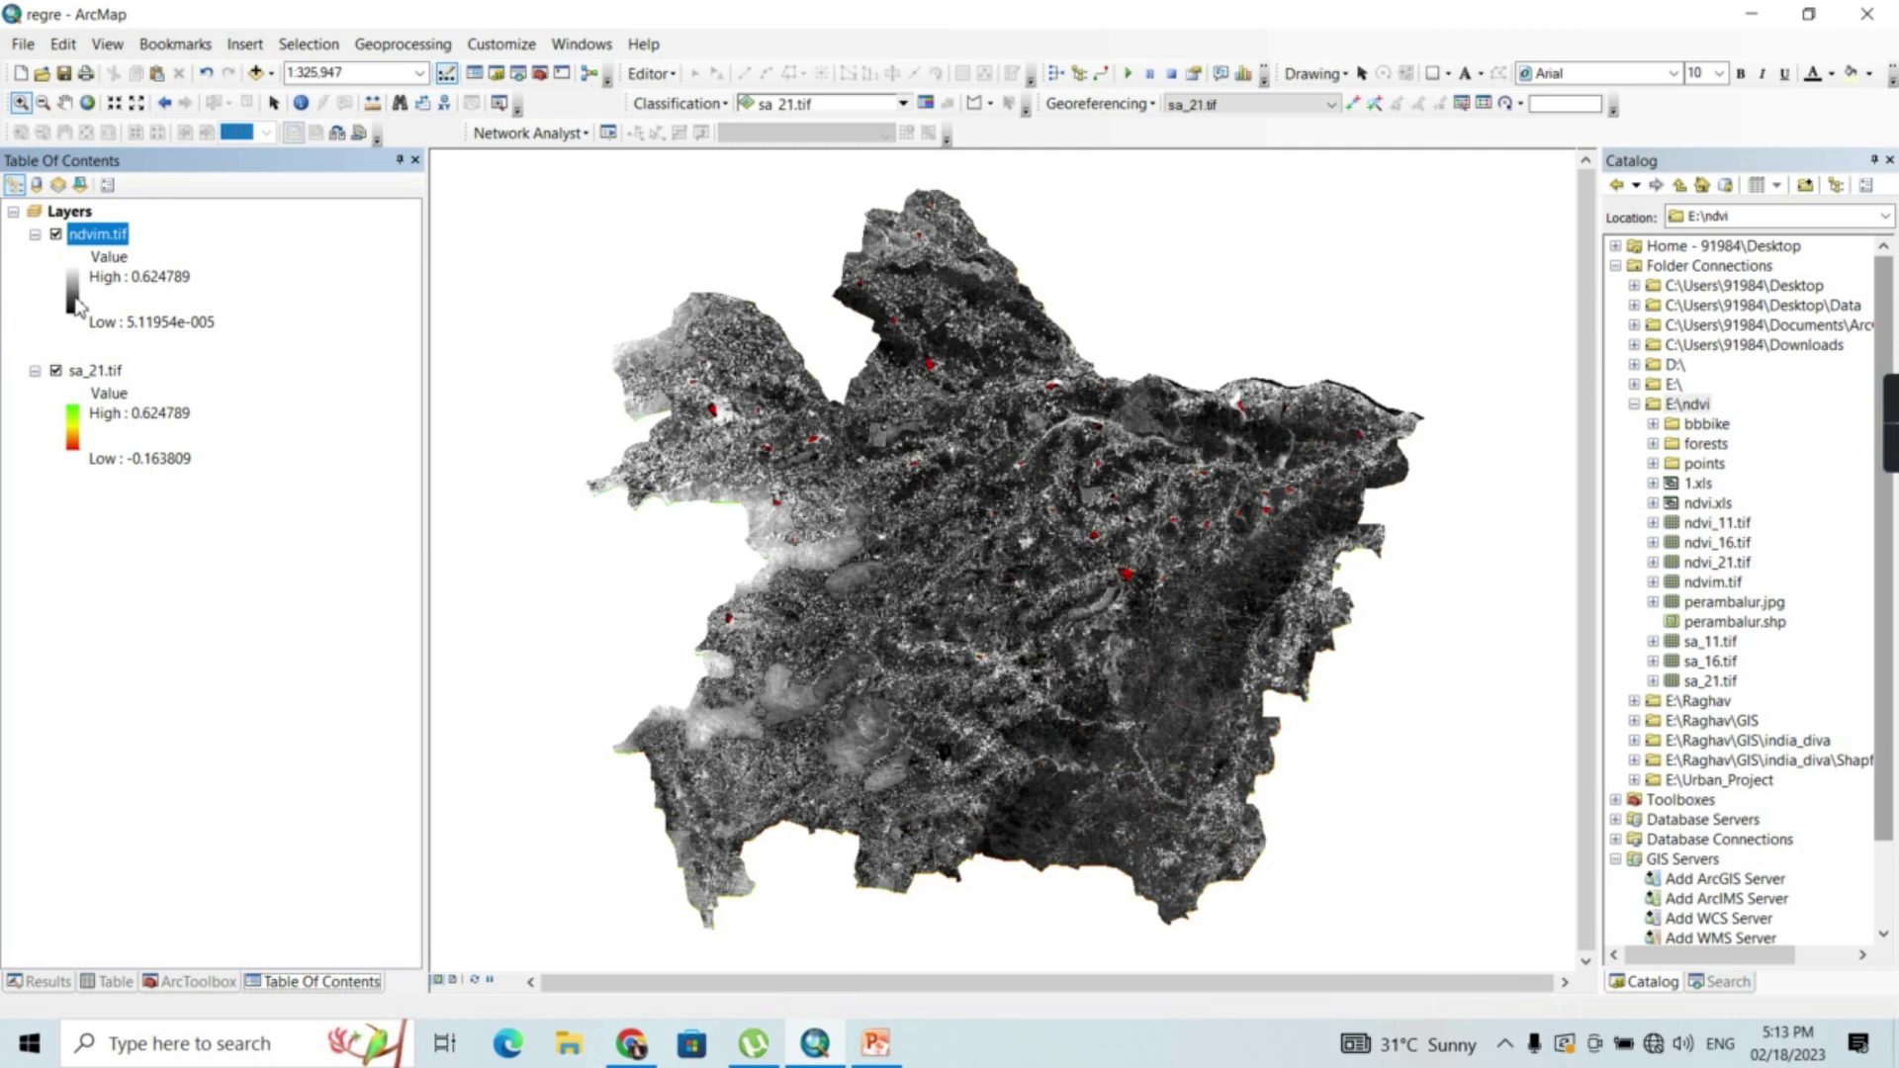
click(76, 305)
click(306, 376)
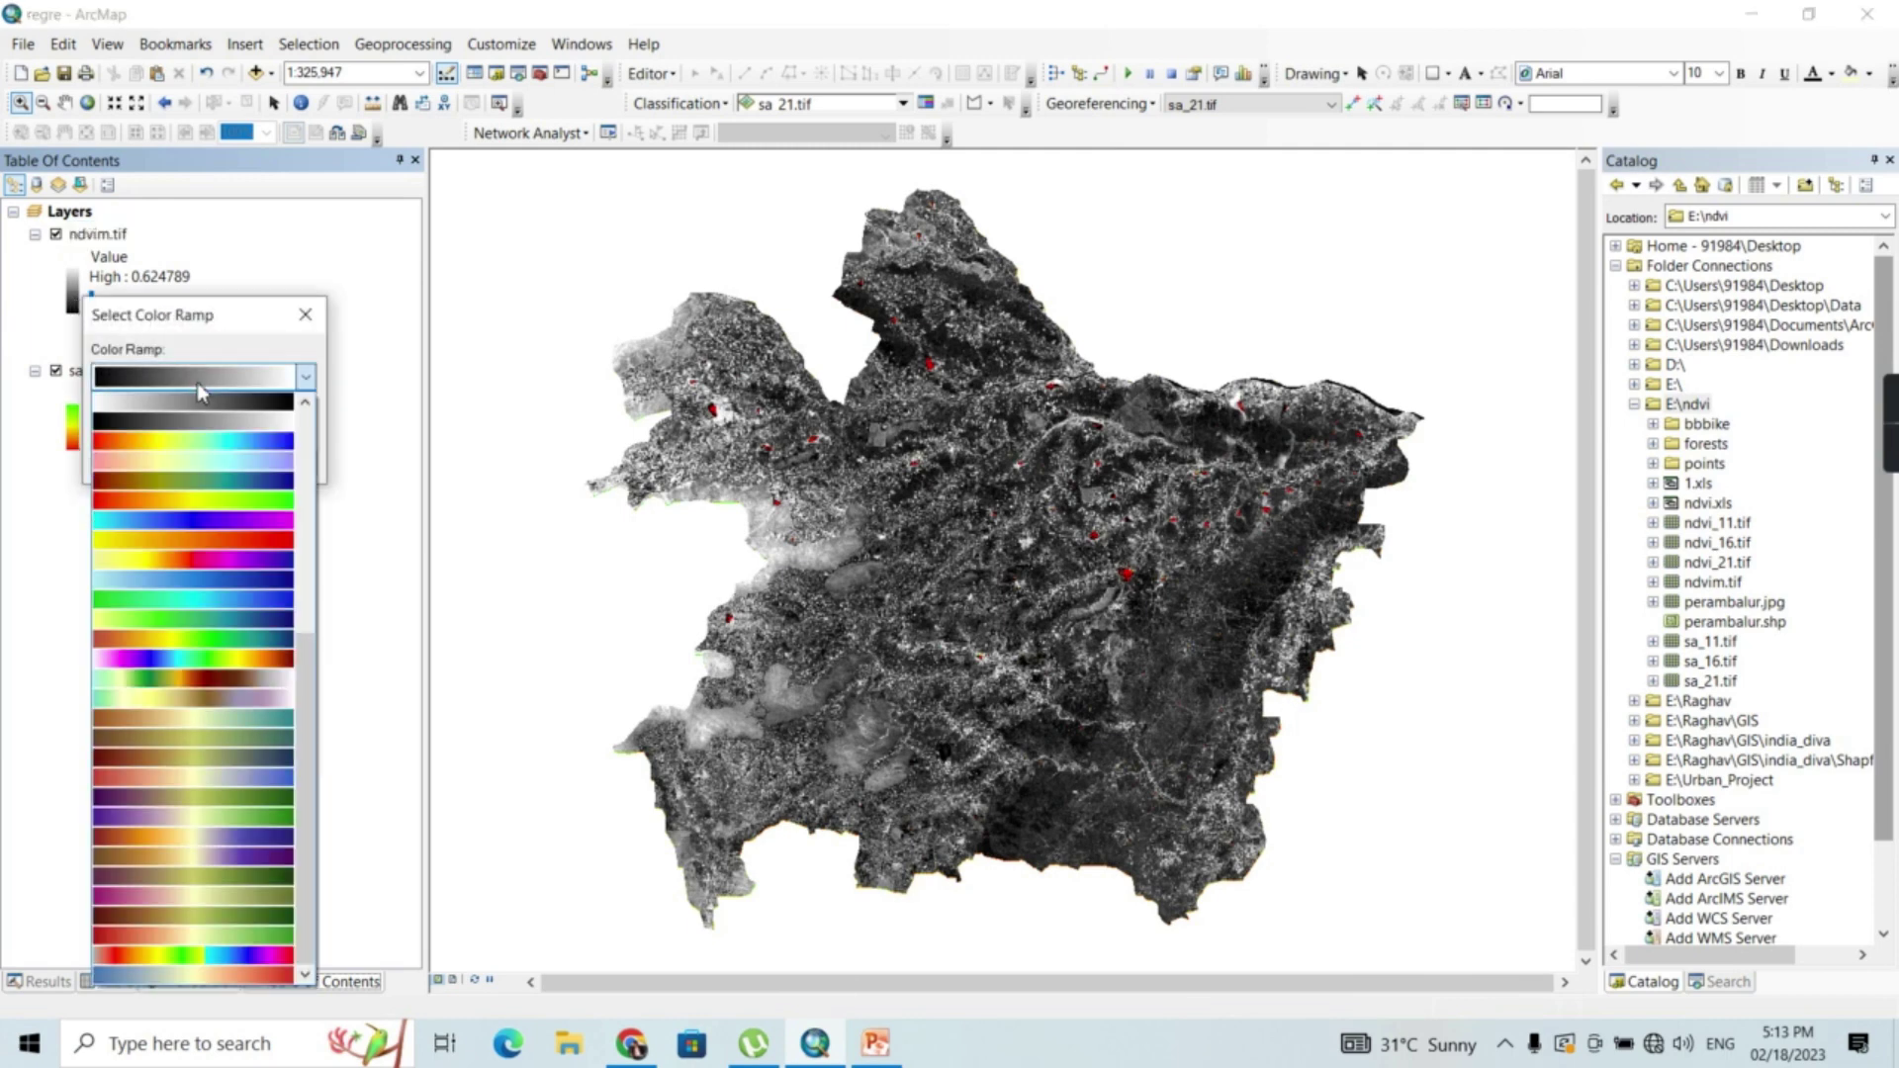
click(215, 502)
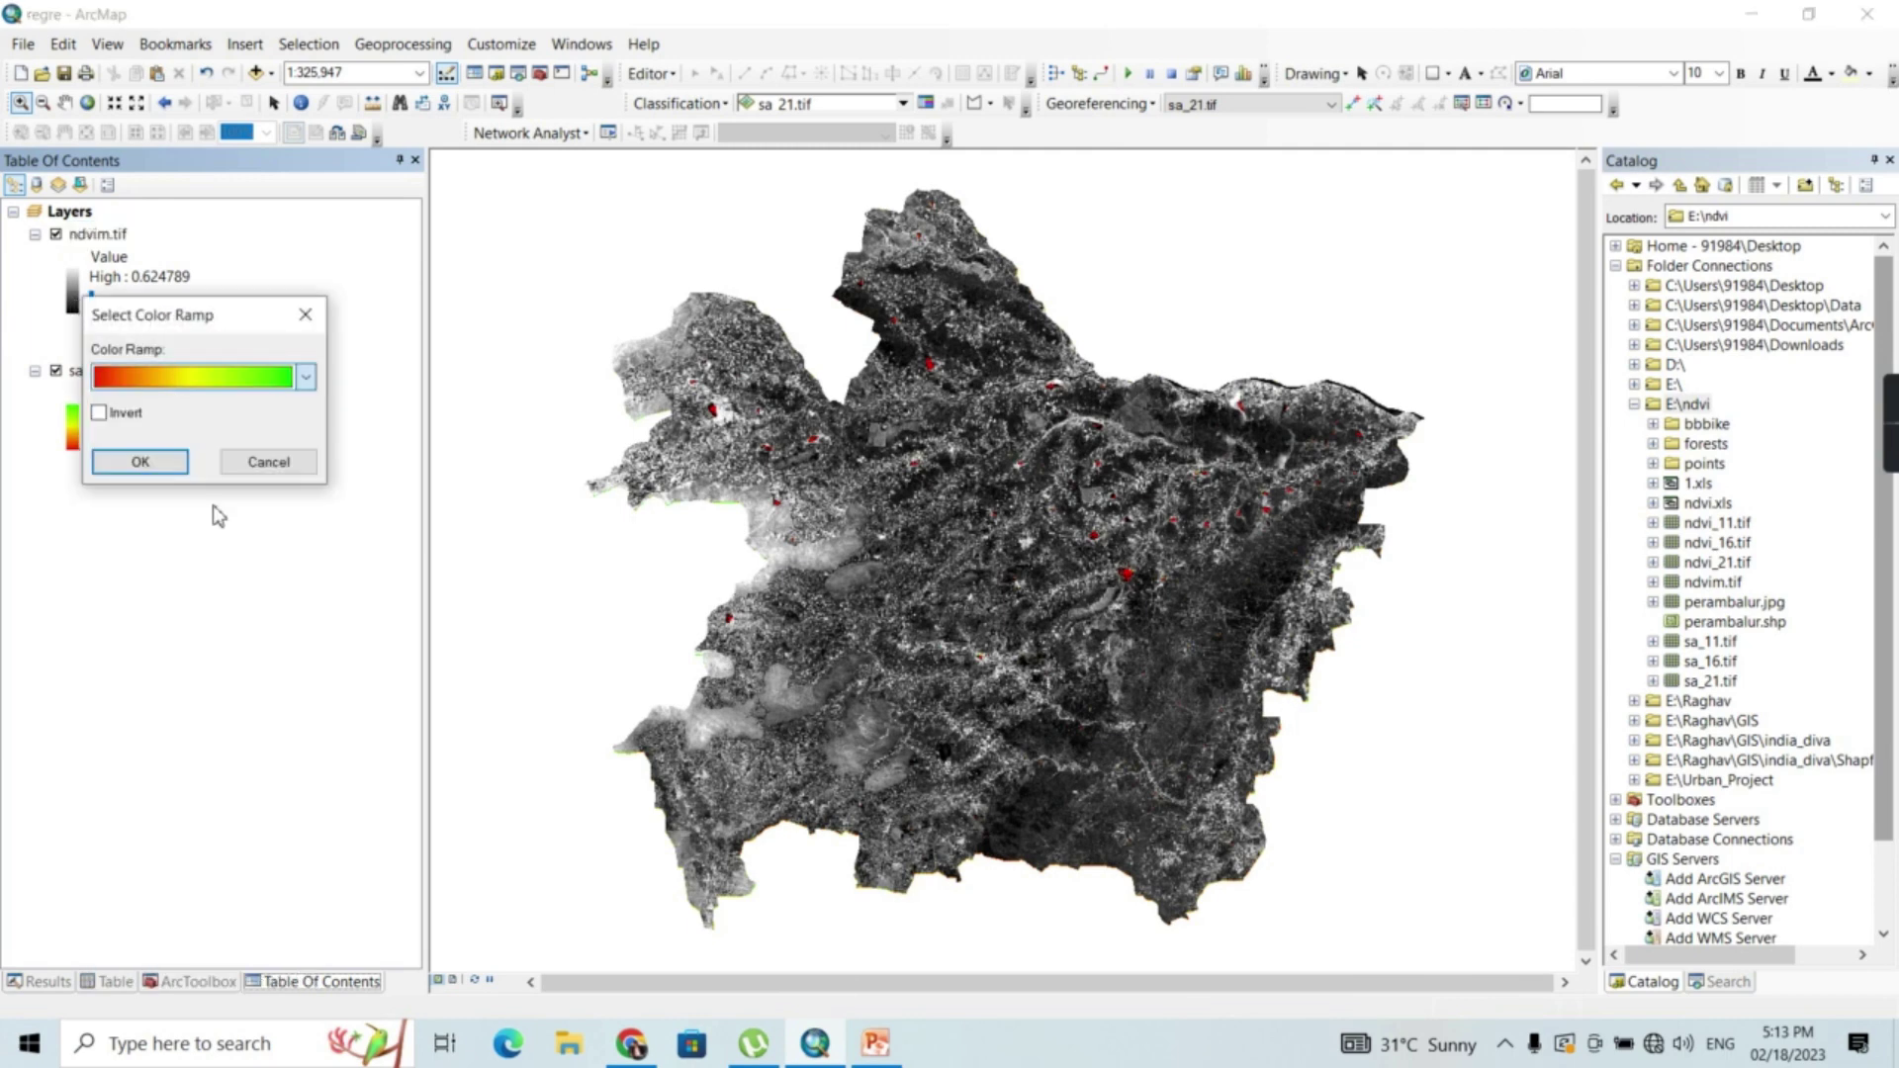
click(148, 463)
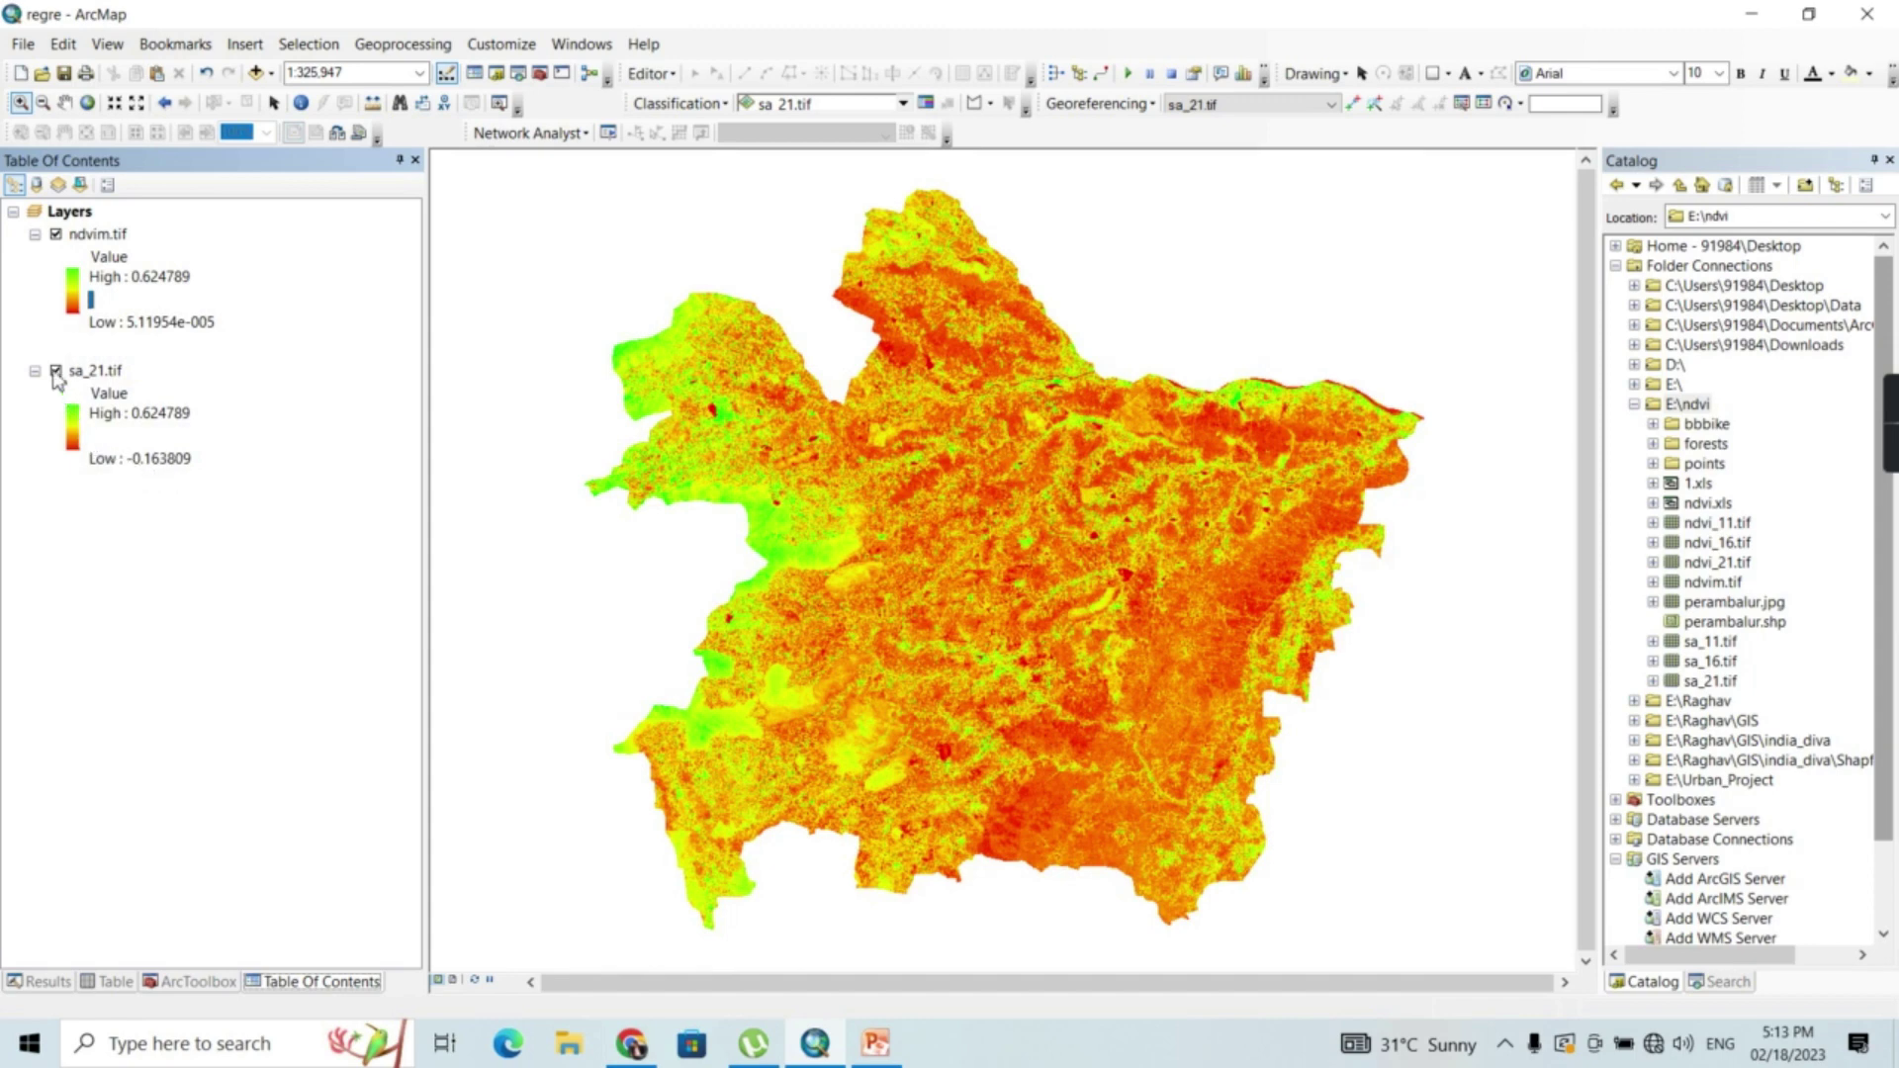
Compare ndvim.tif close up with sa_21.tif hidden and shown, and remove the sa_21.tif layer from the map
click(56, 372)
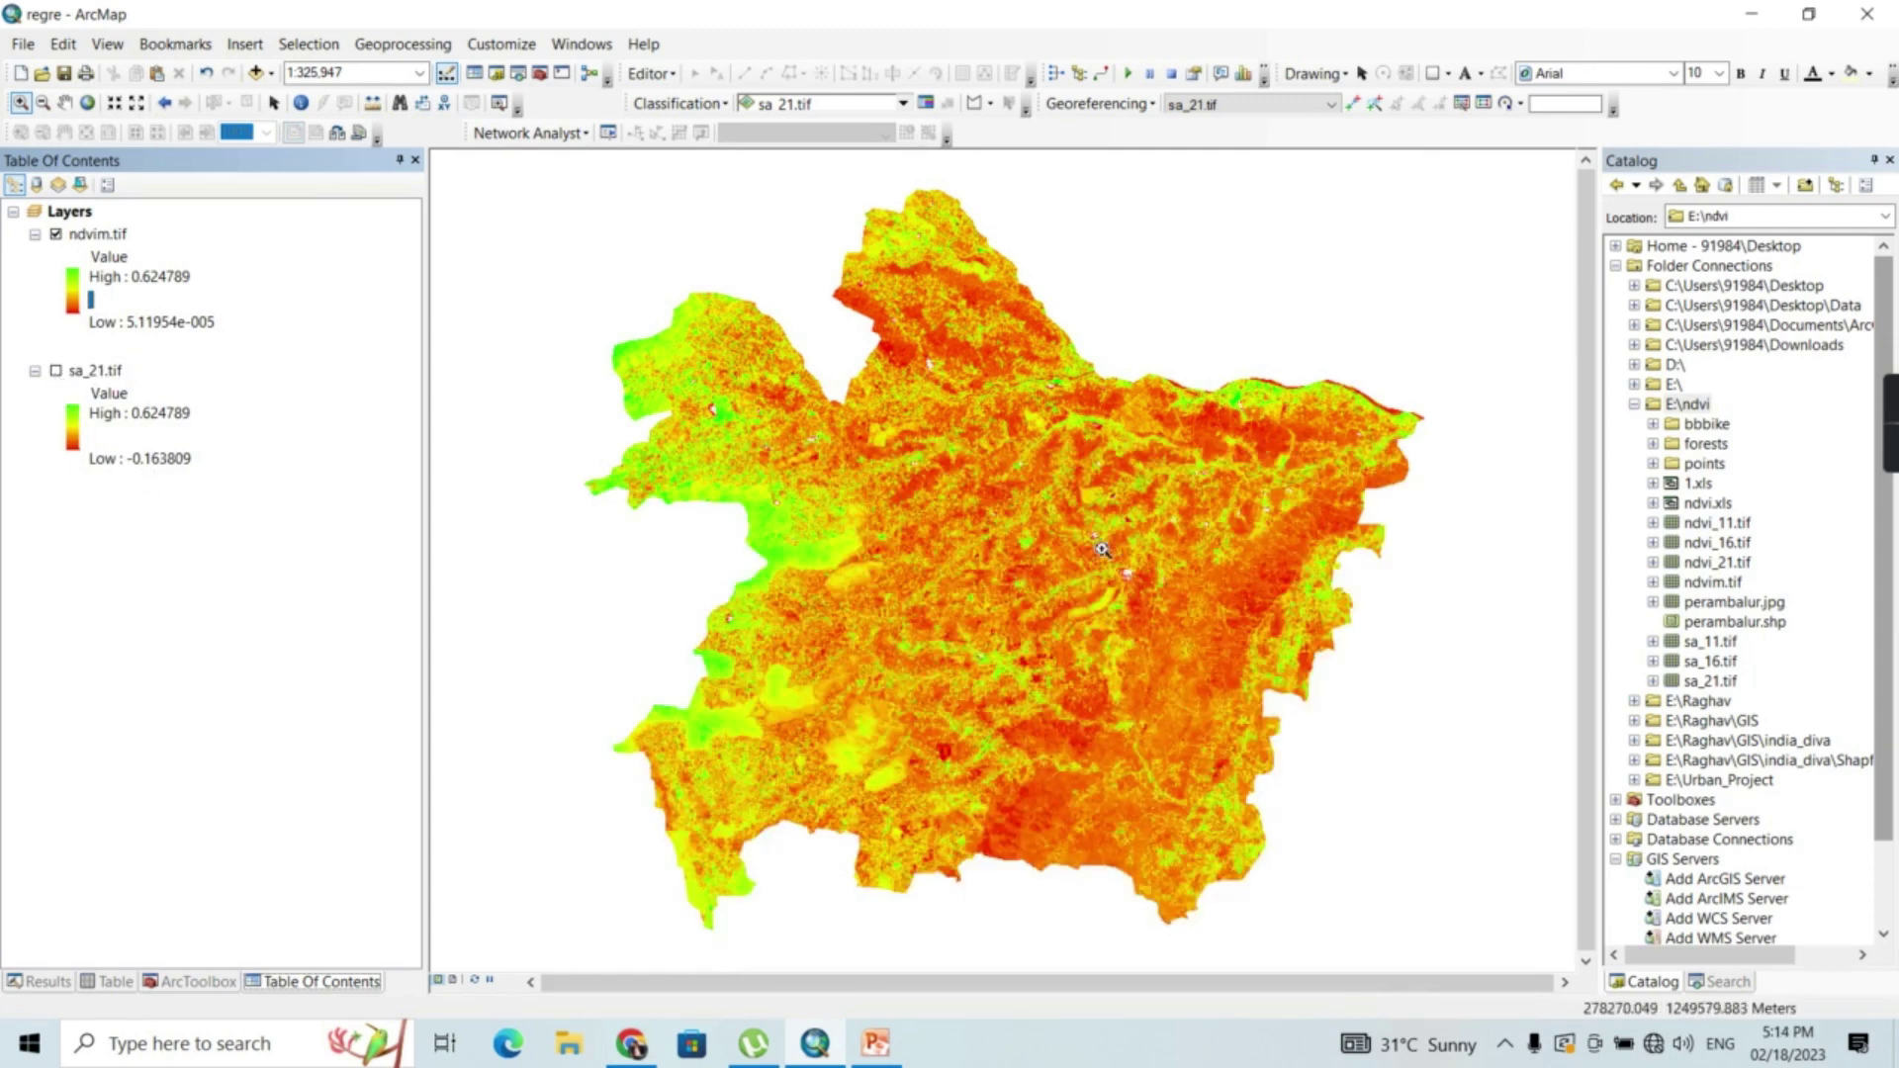
drag(1321, 676, 953, 467)
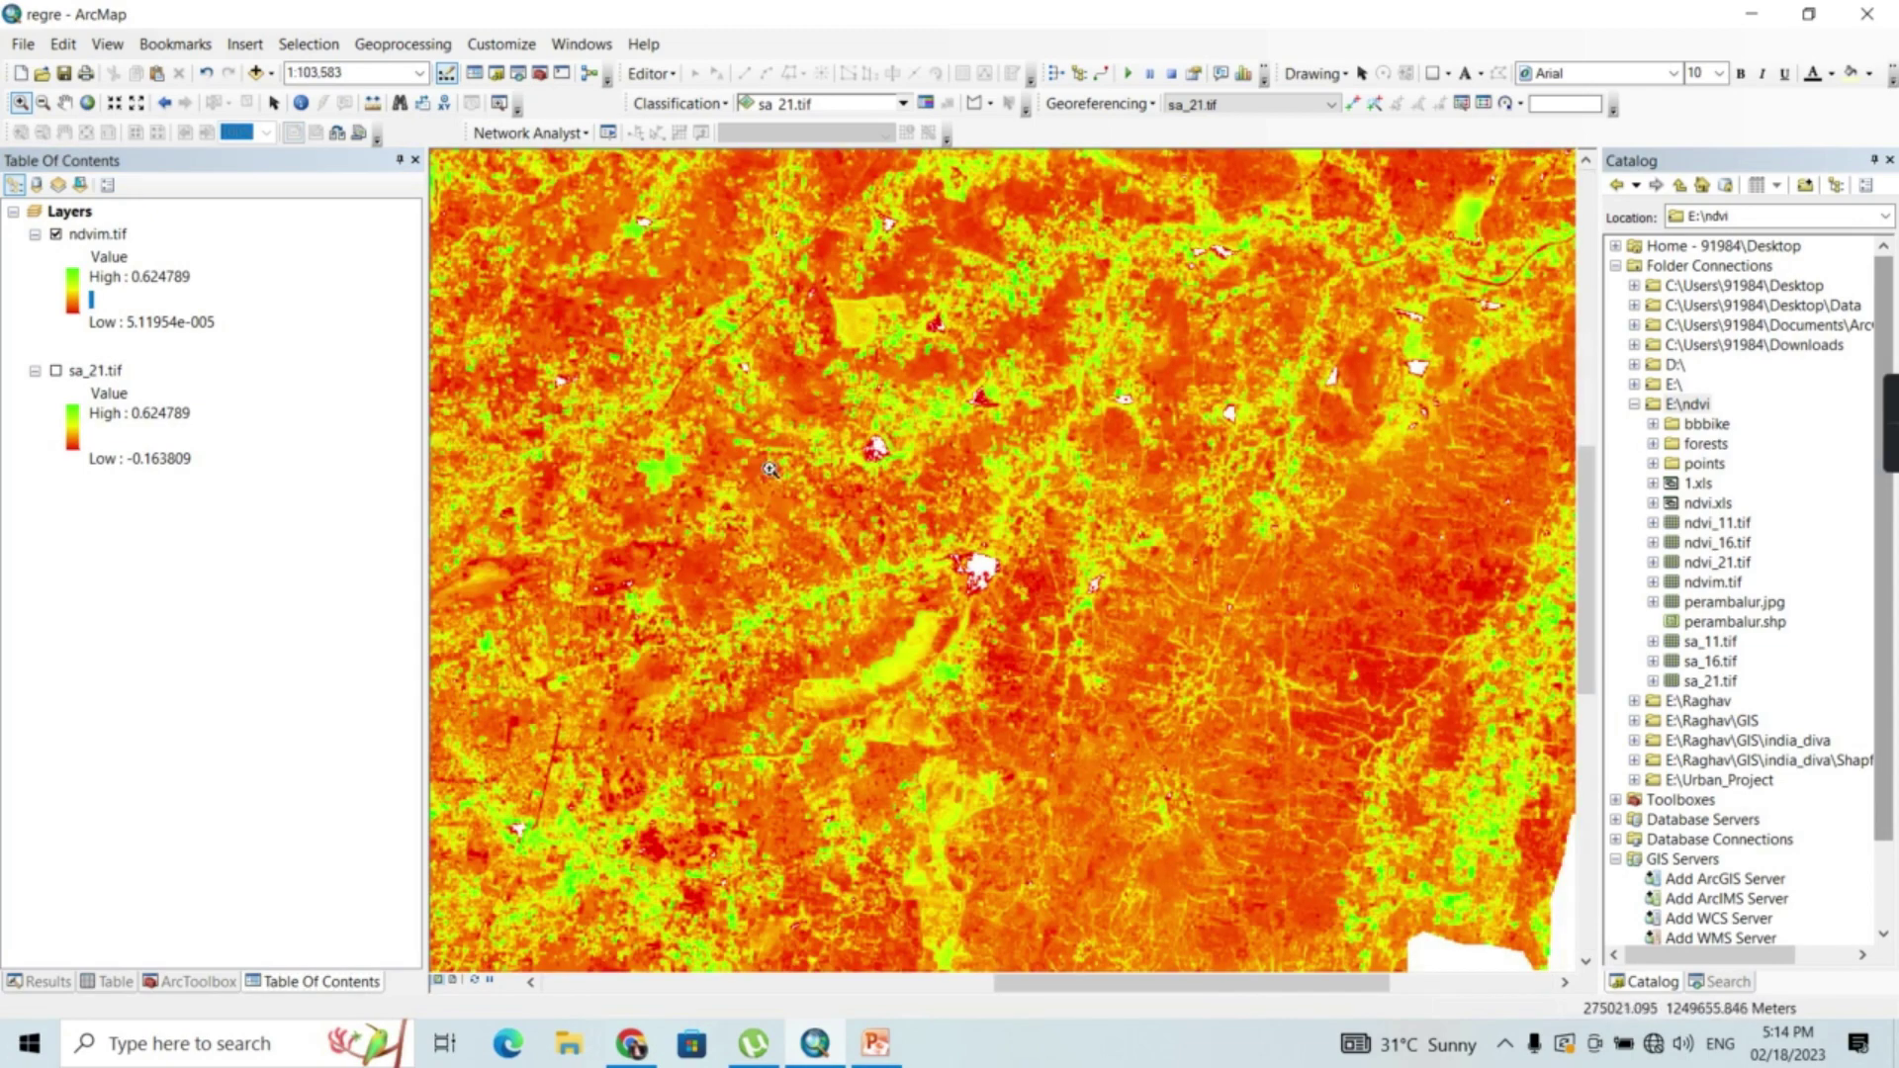
click(56, 372)
click(56, 372)
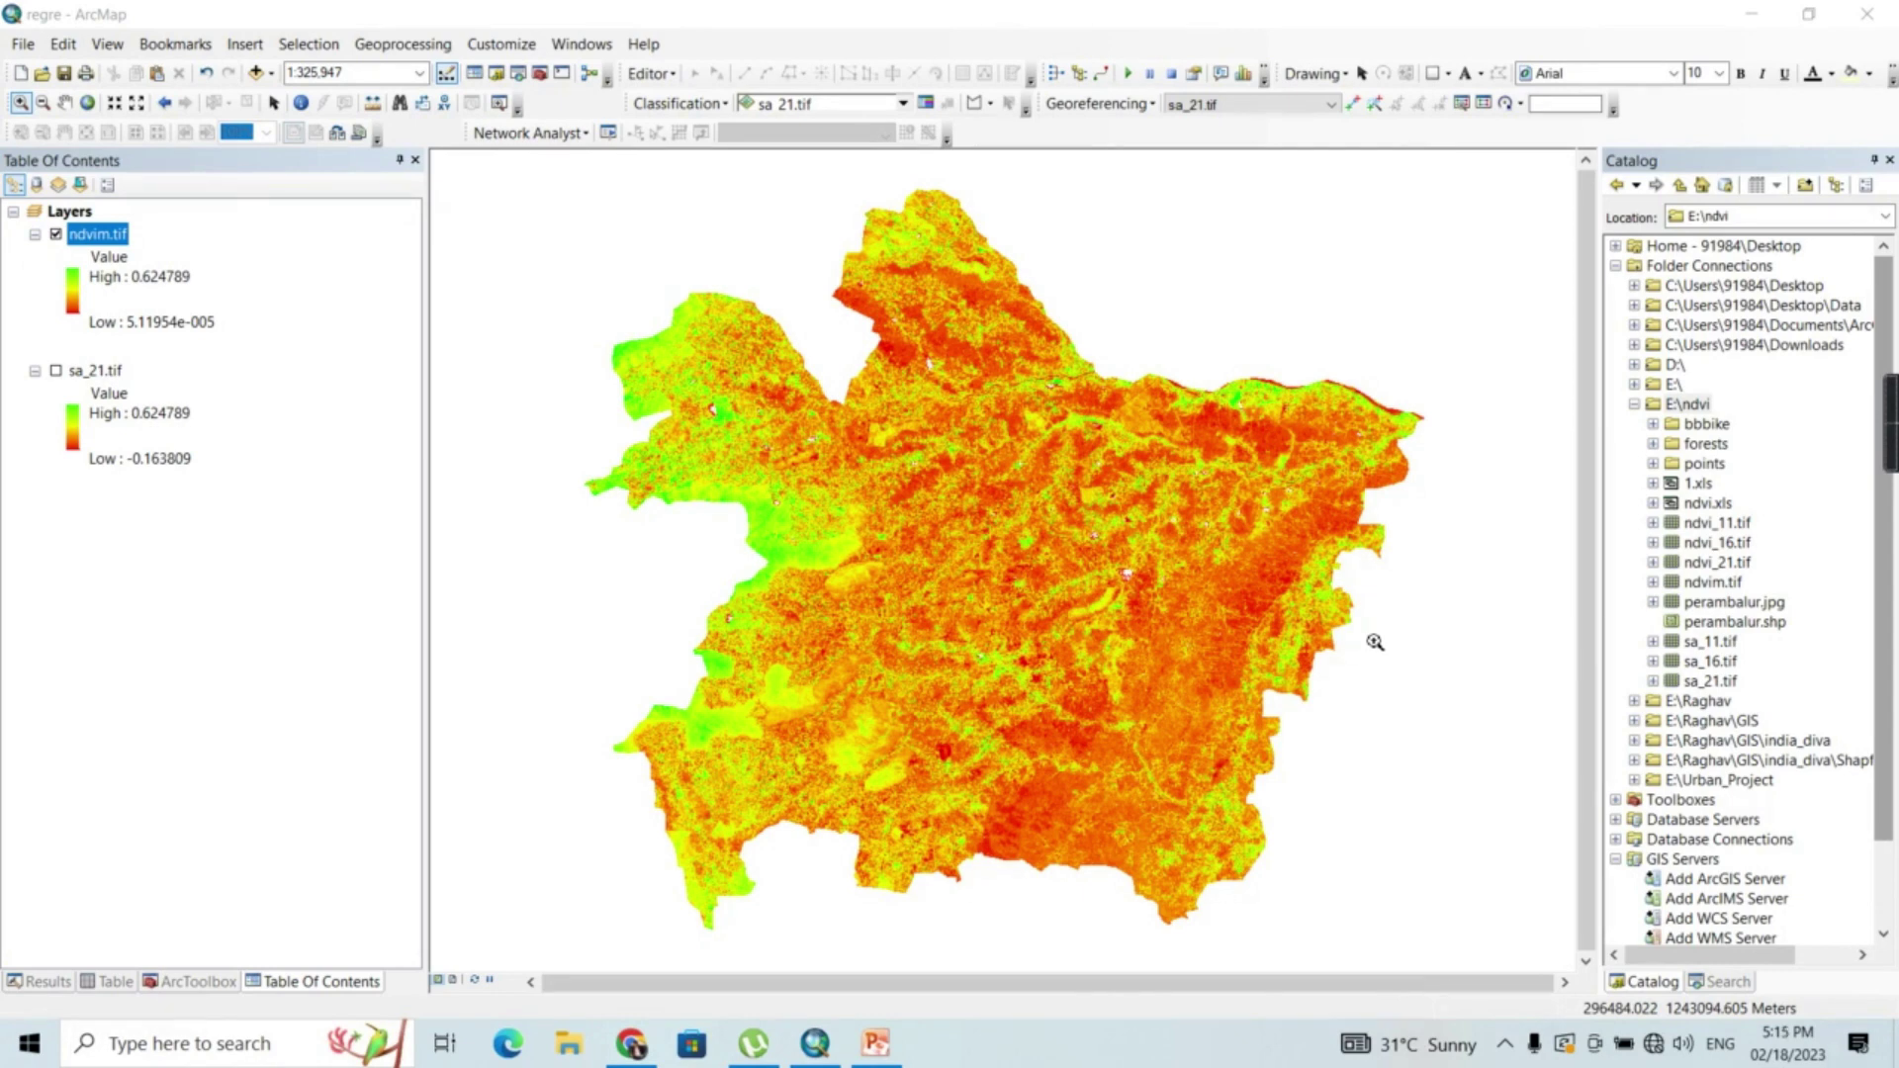
right_click(116, 376)
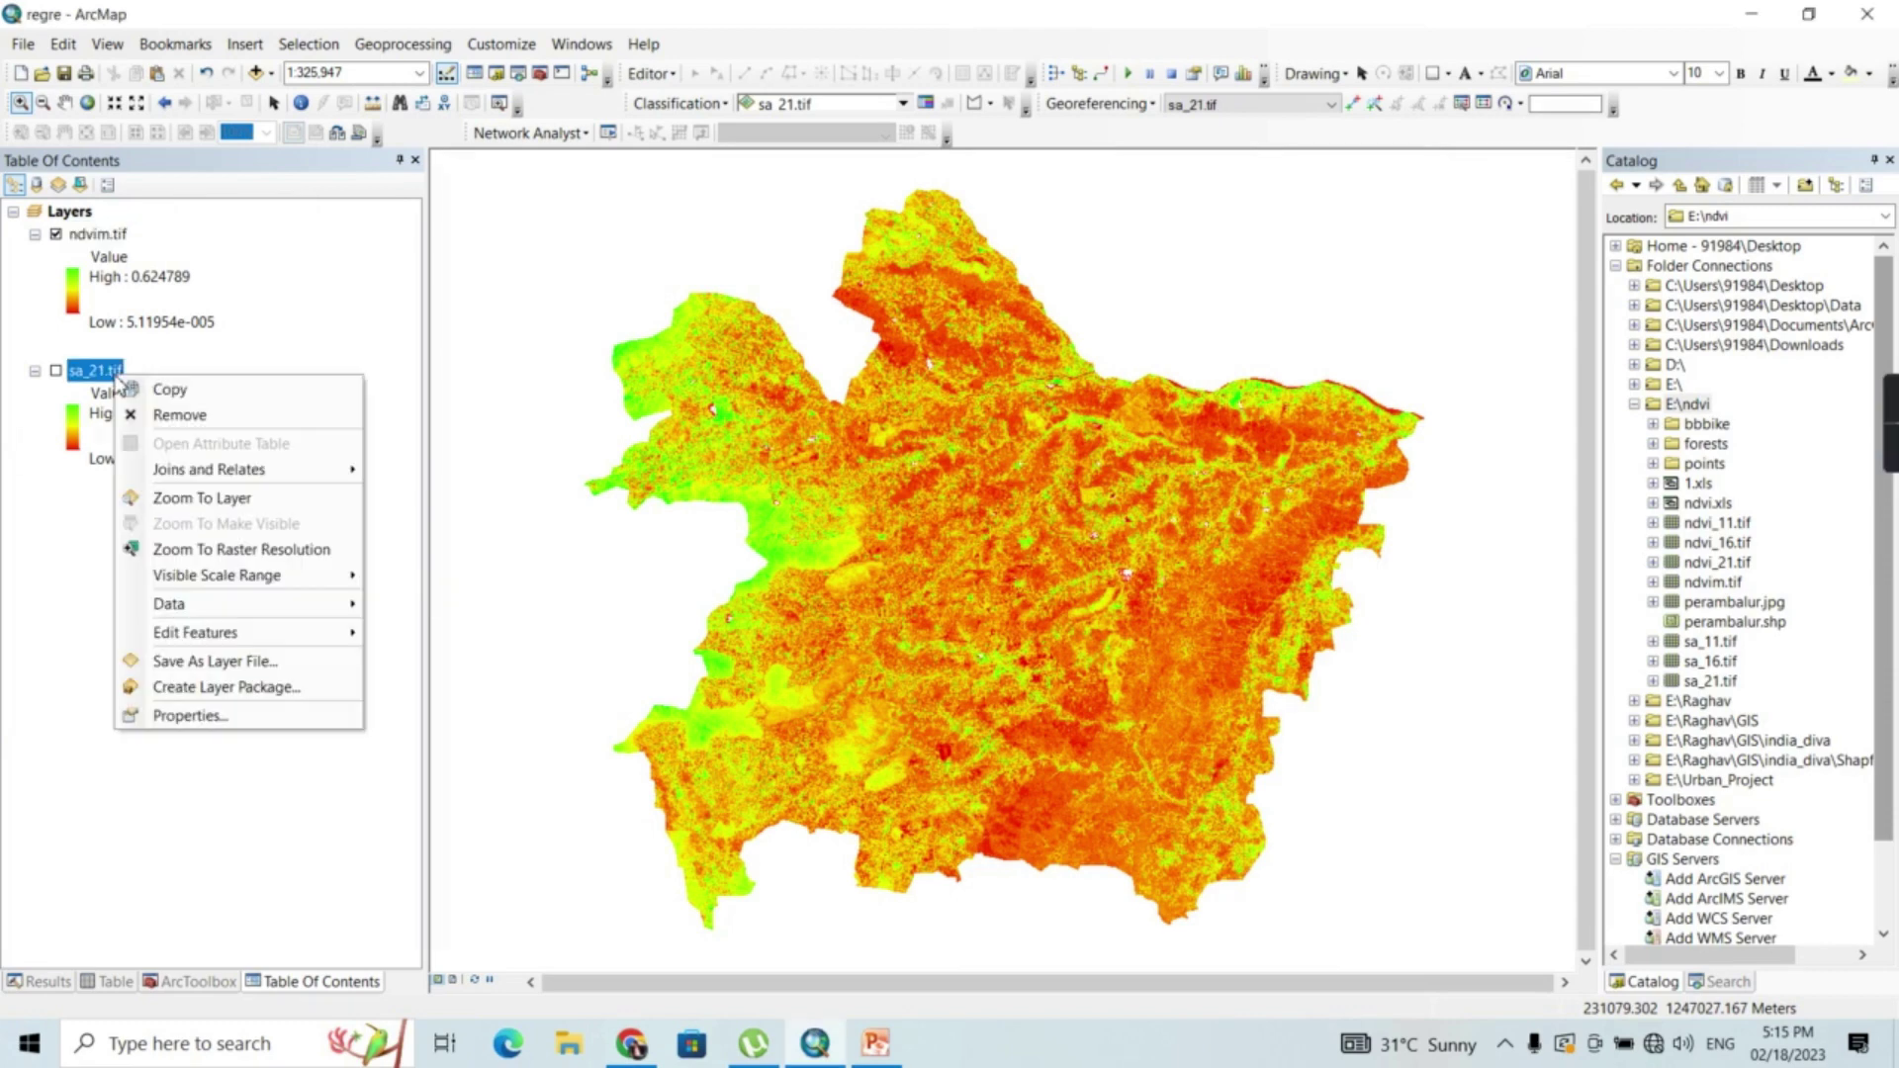
click(166, 414)
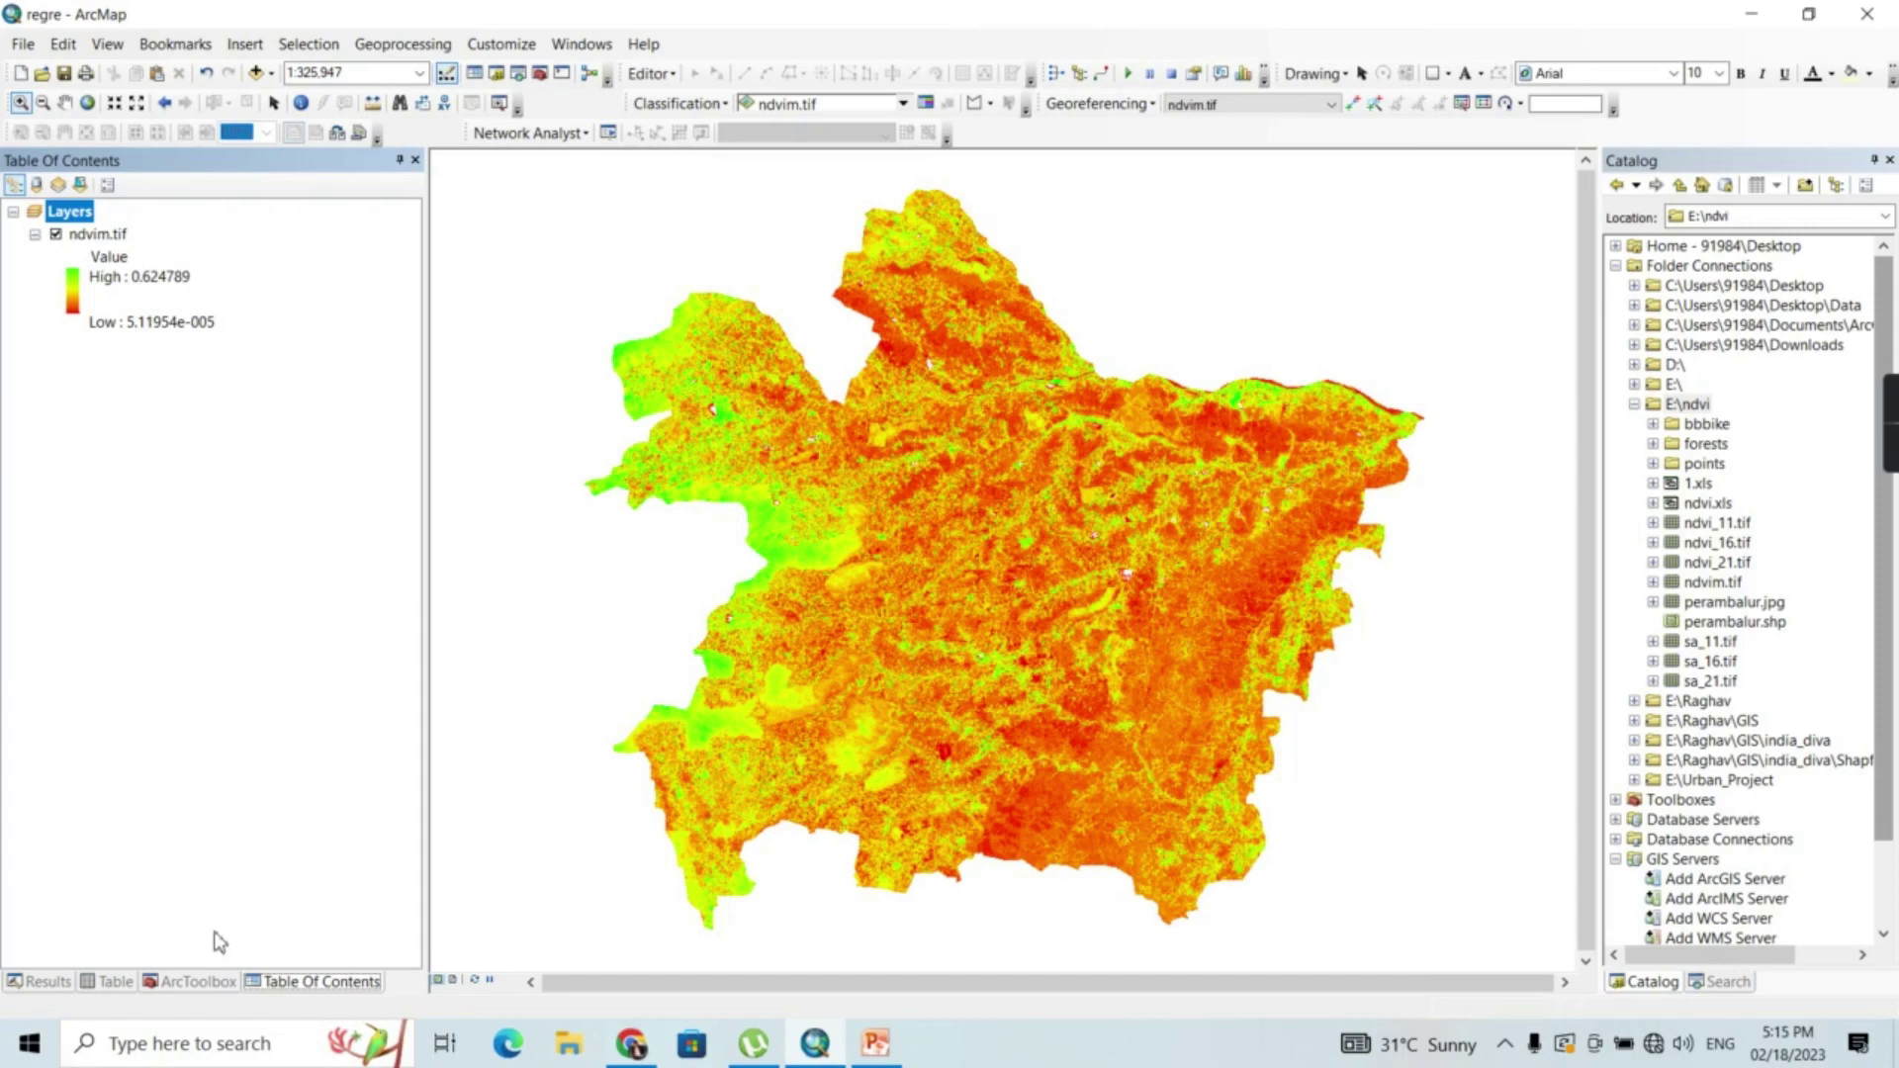
Start a new Raster Calculator expression as a quotient of two brackets, with "ndvim.tif" and a minus sign in the numerator
click(213, 981)
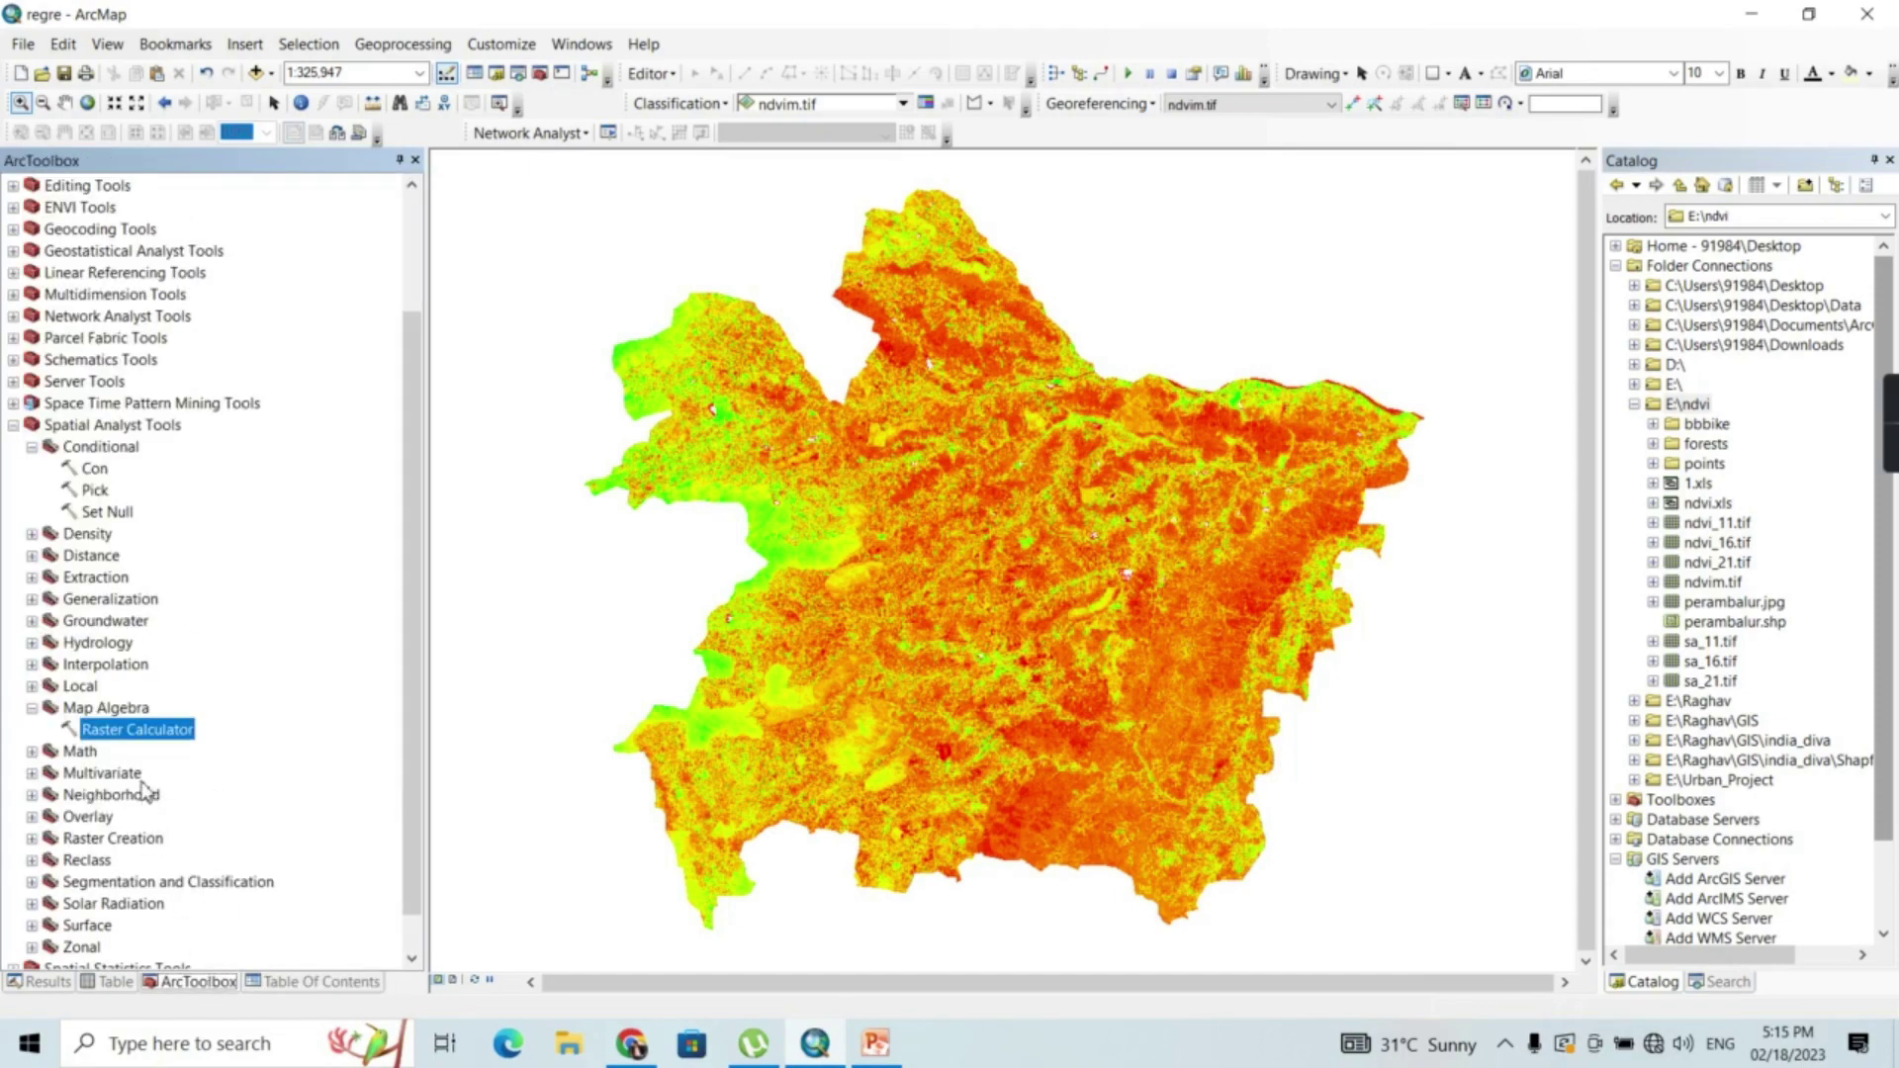
double_click(154, 731)
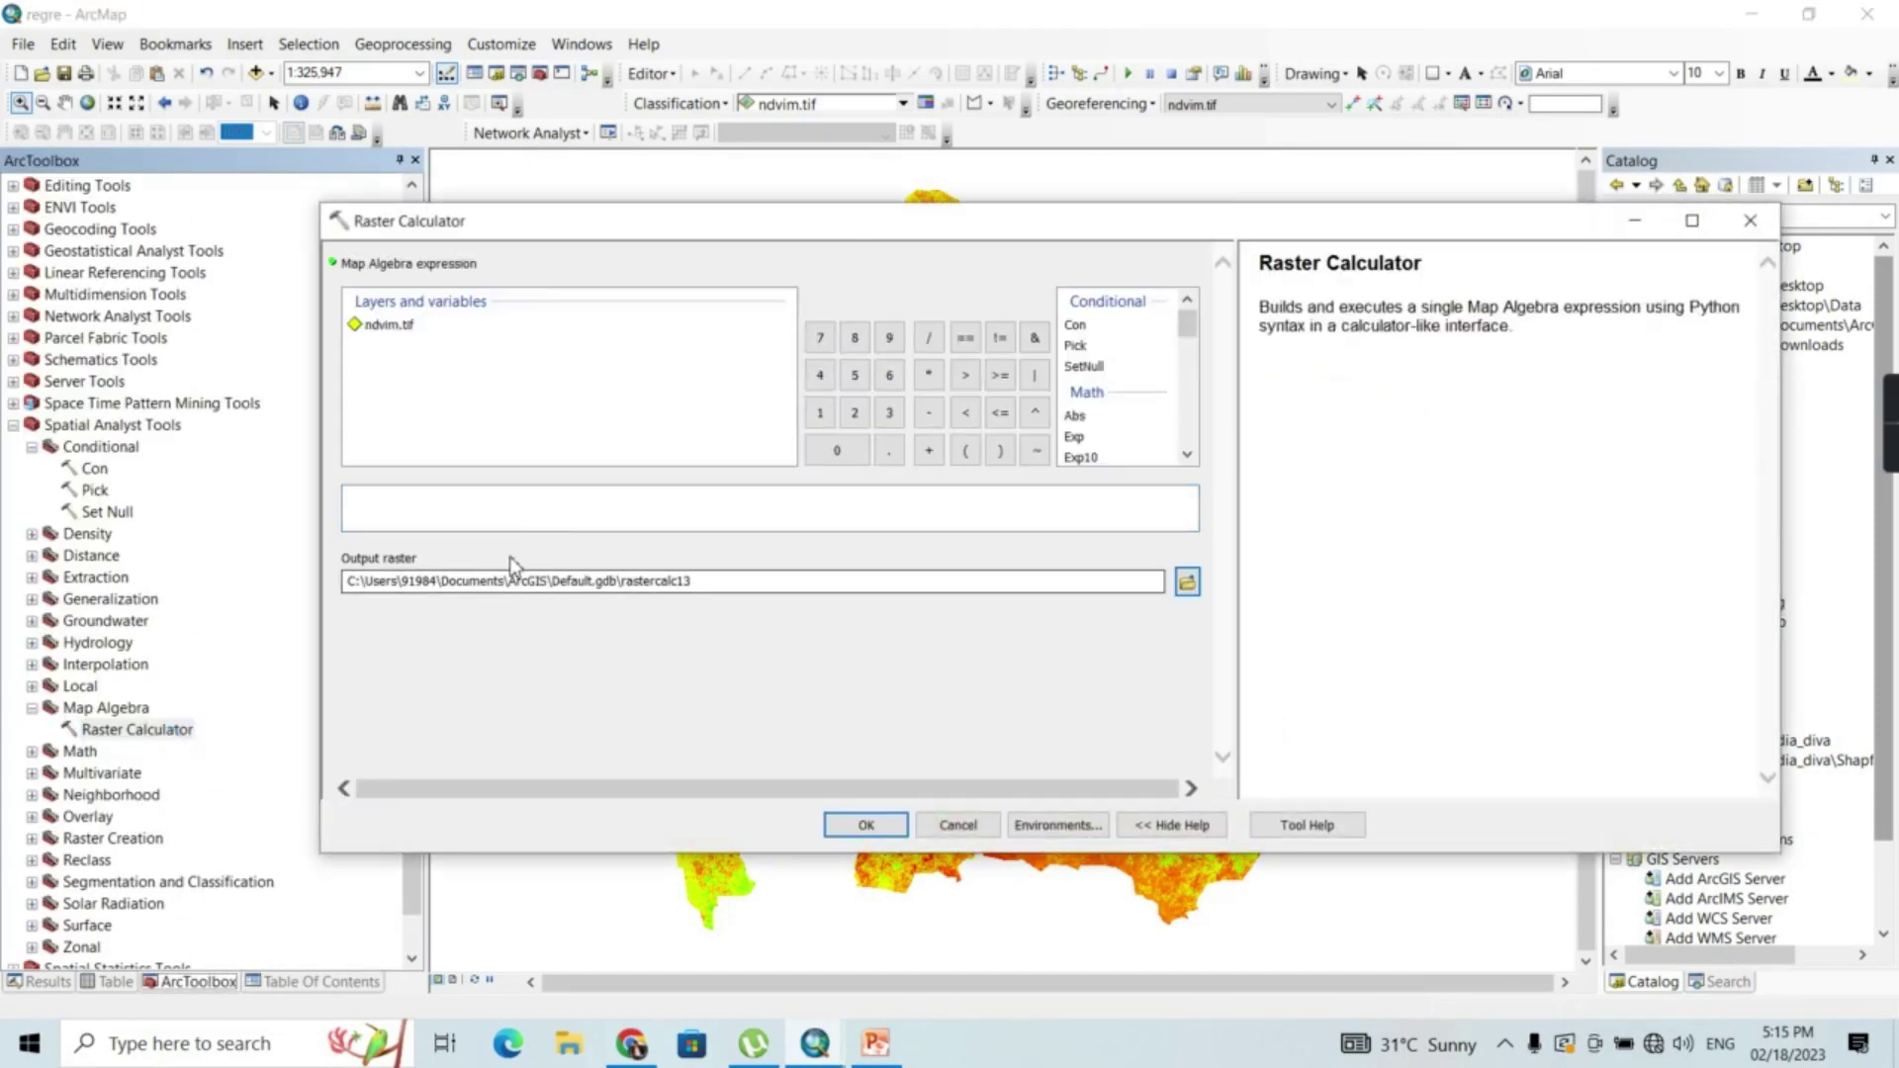
click(530, 505)
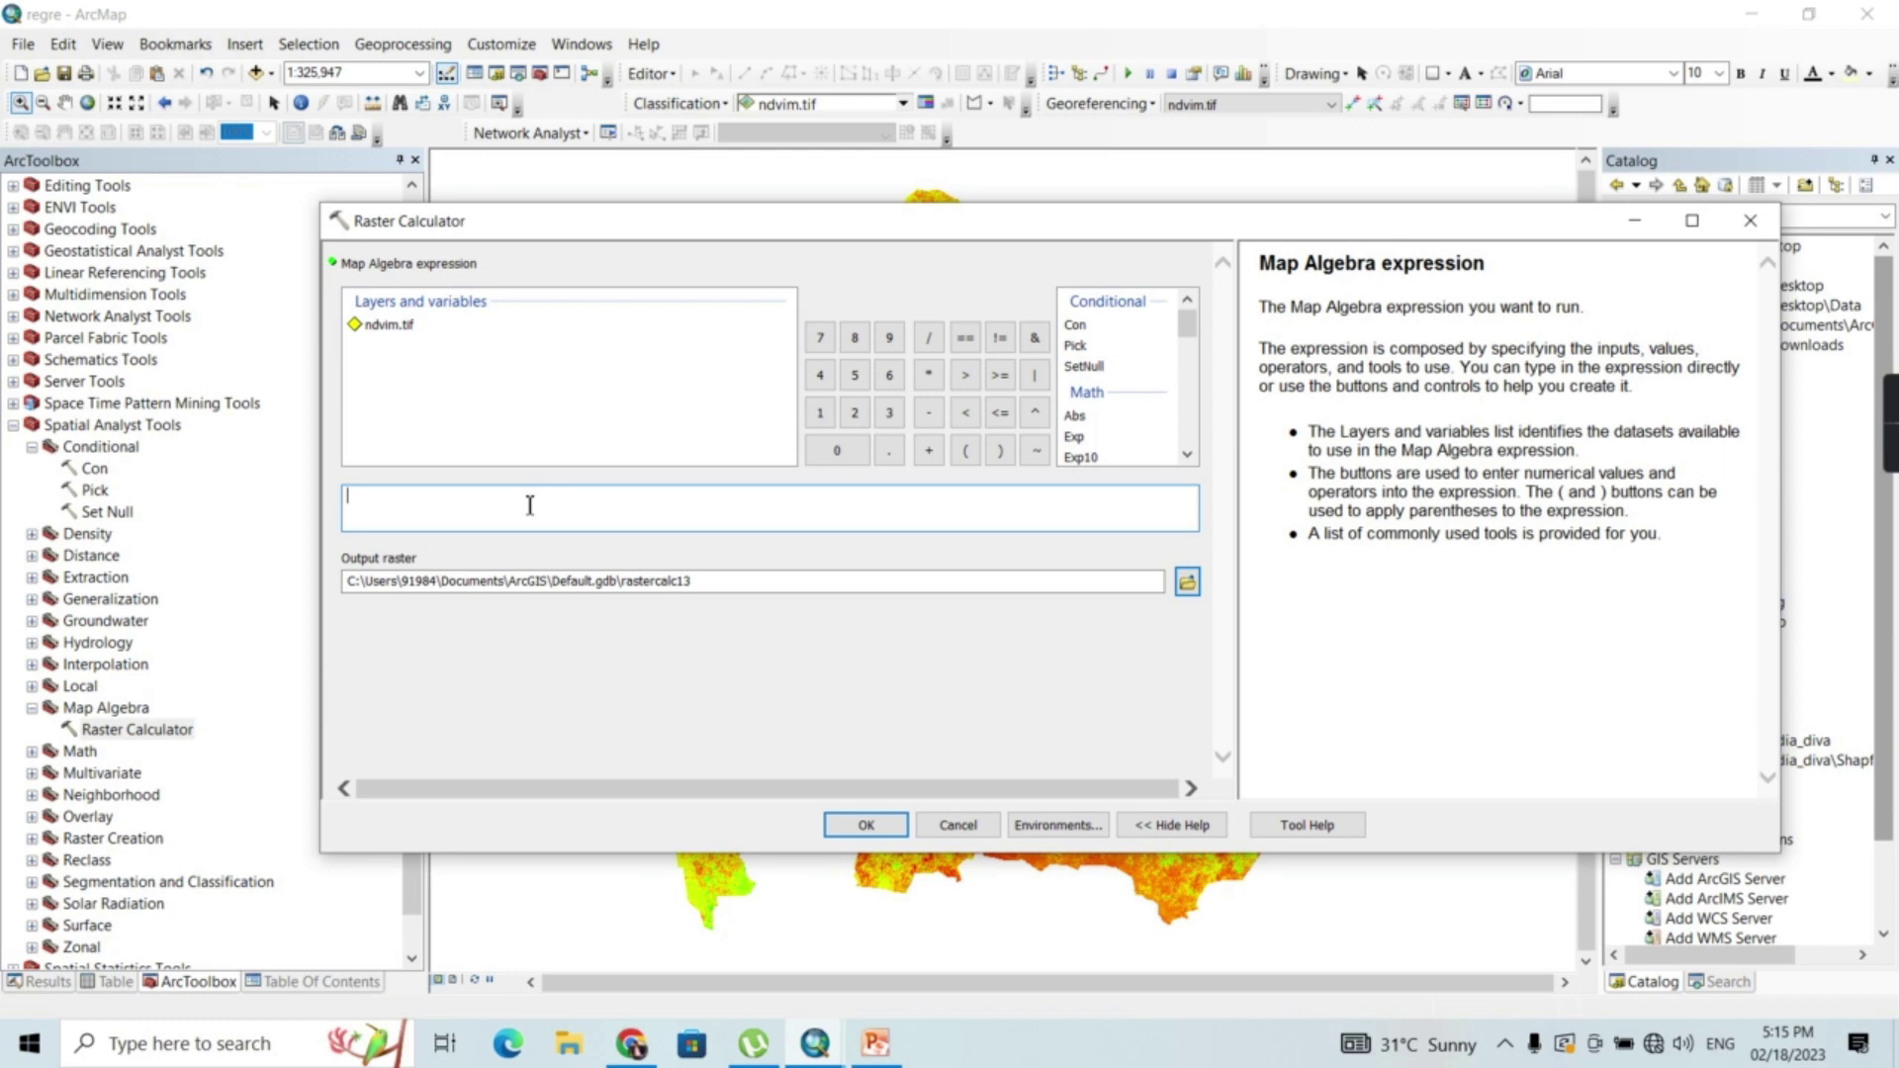
text(()/())
double_click(388, 325)
click(929, 414)
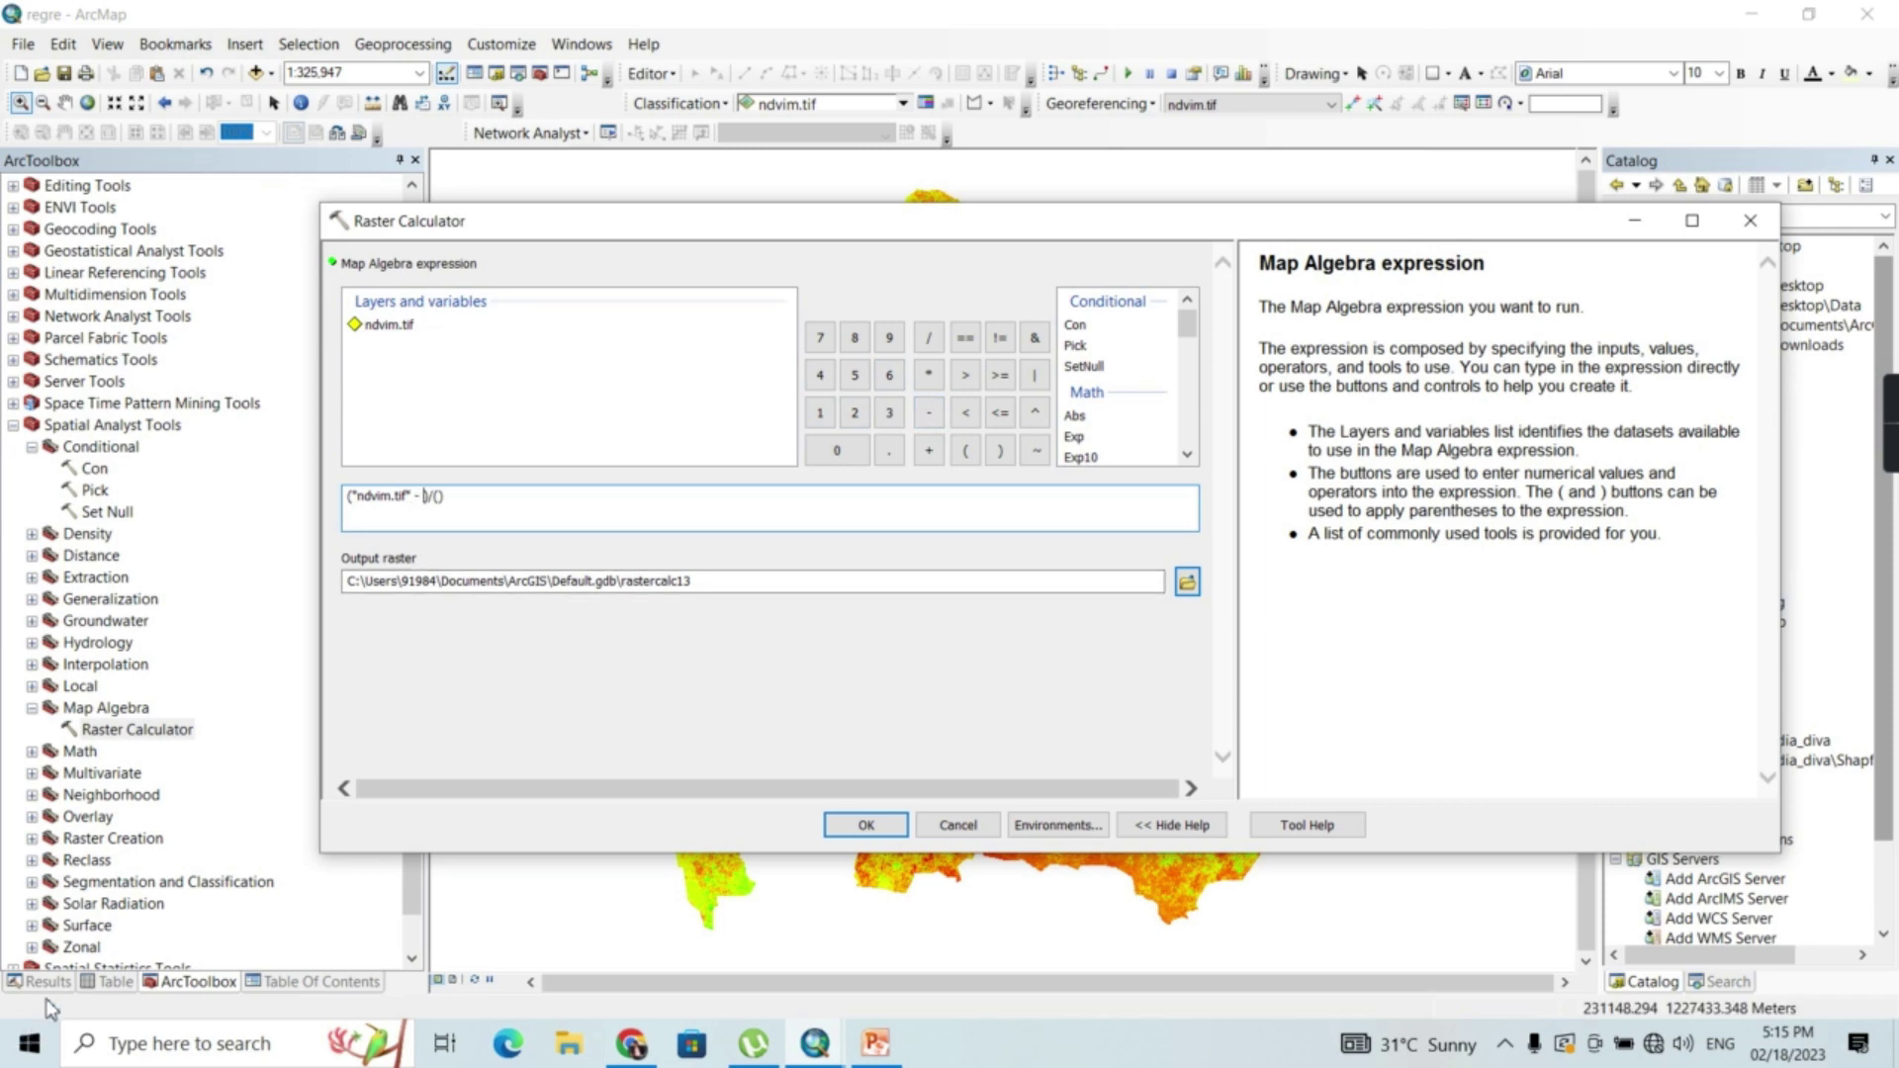
Copy ndvim.tif's low value 5.11954e-005 from its legend into the numerator after the minus sign
click(285, 983)
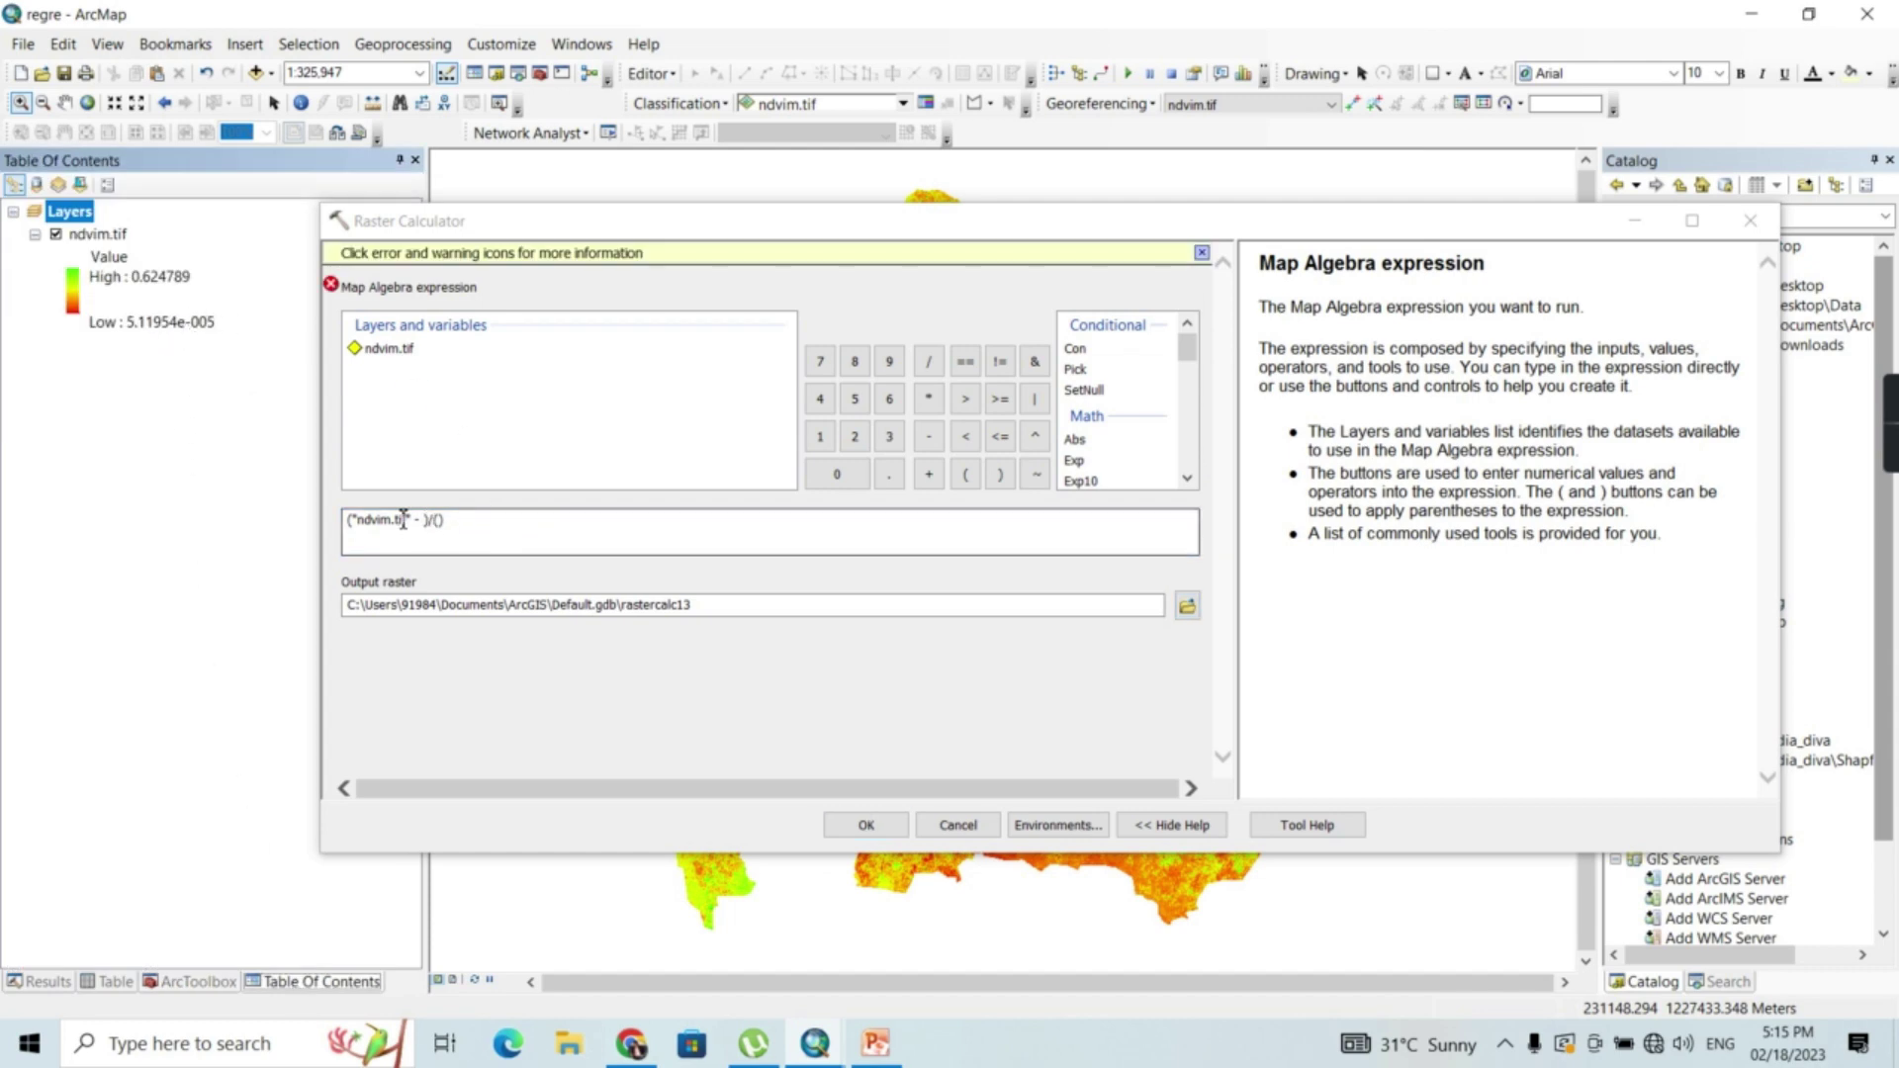
click(191, 326)
click(191, 327)
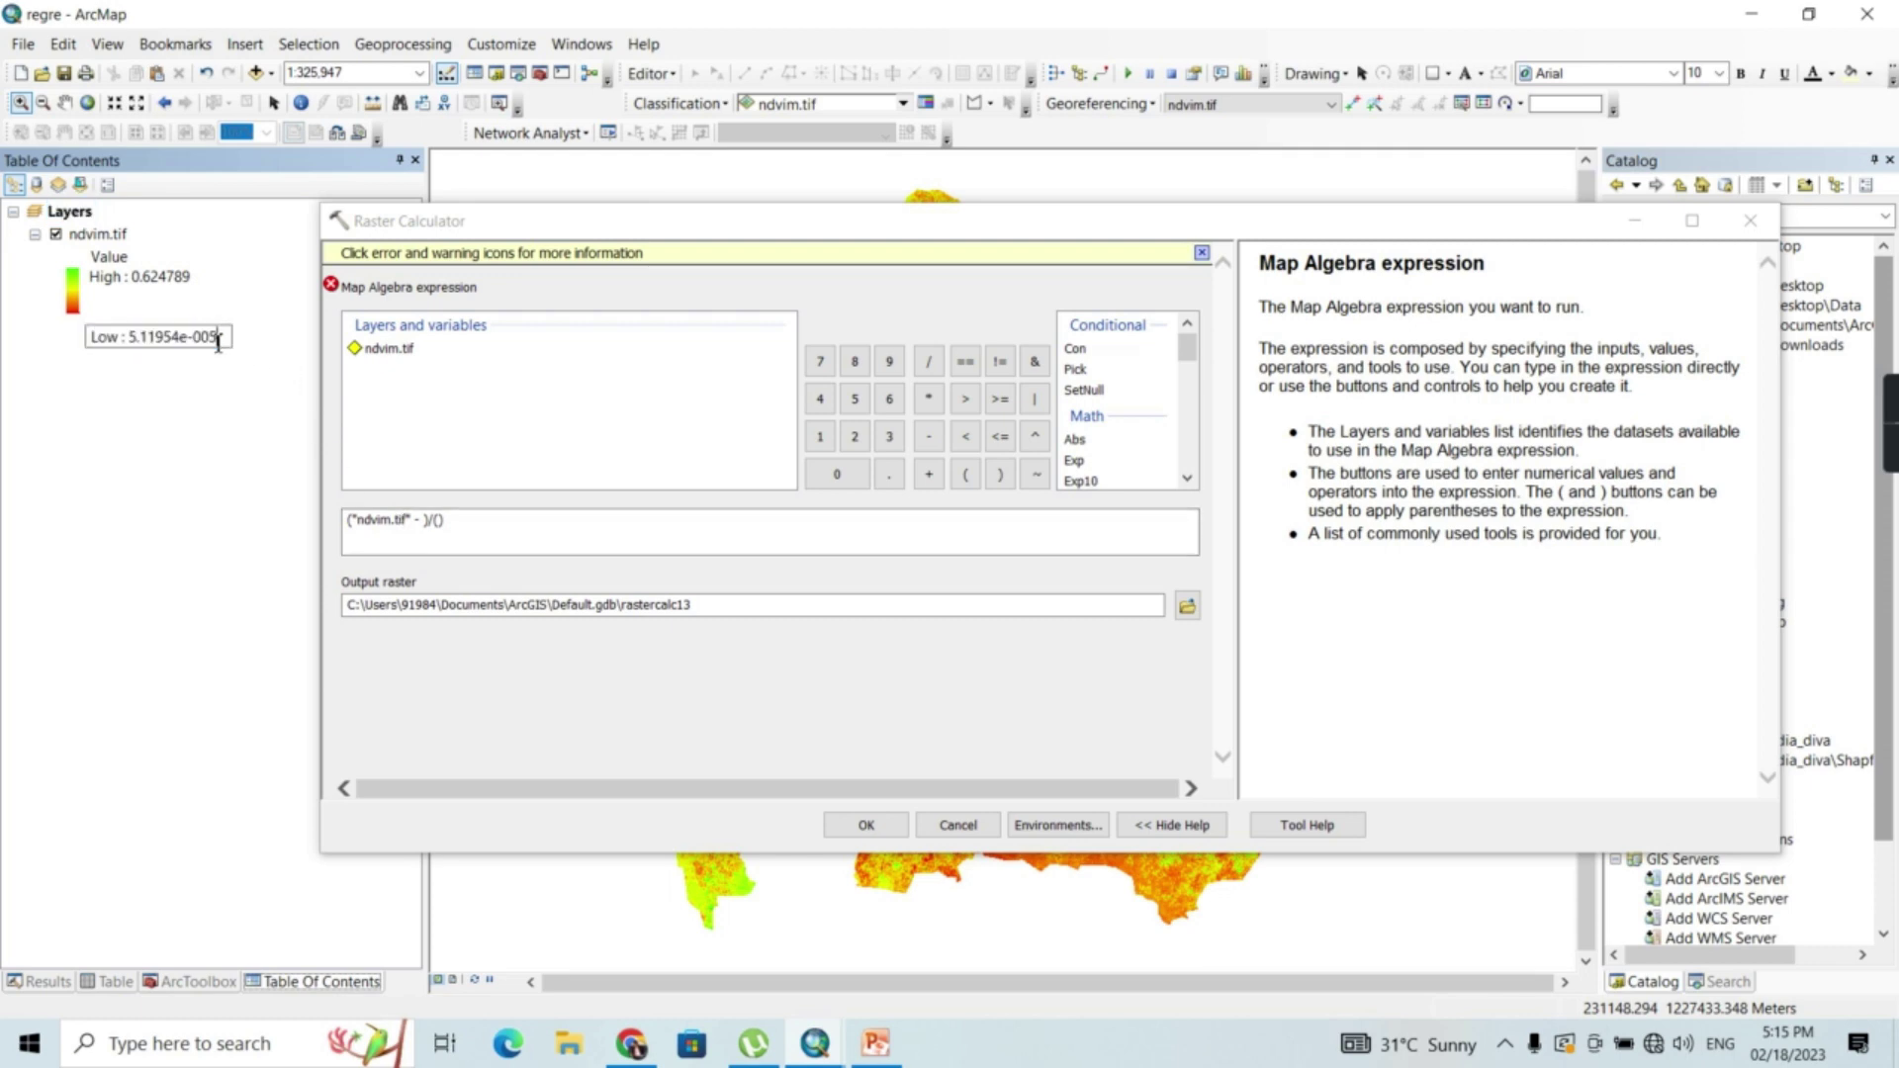
drag(220, 337, 132, 340)
key(ctrl+c)
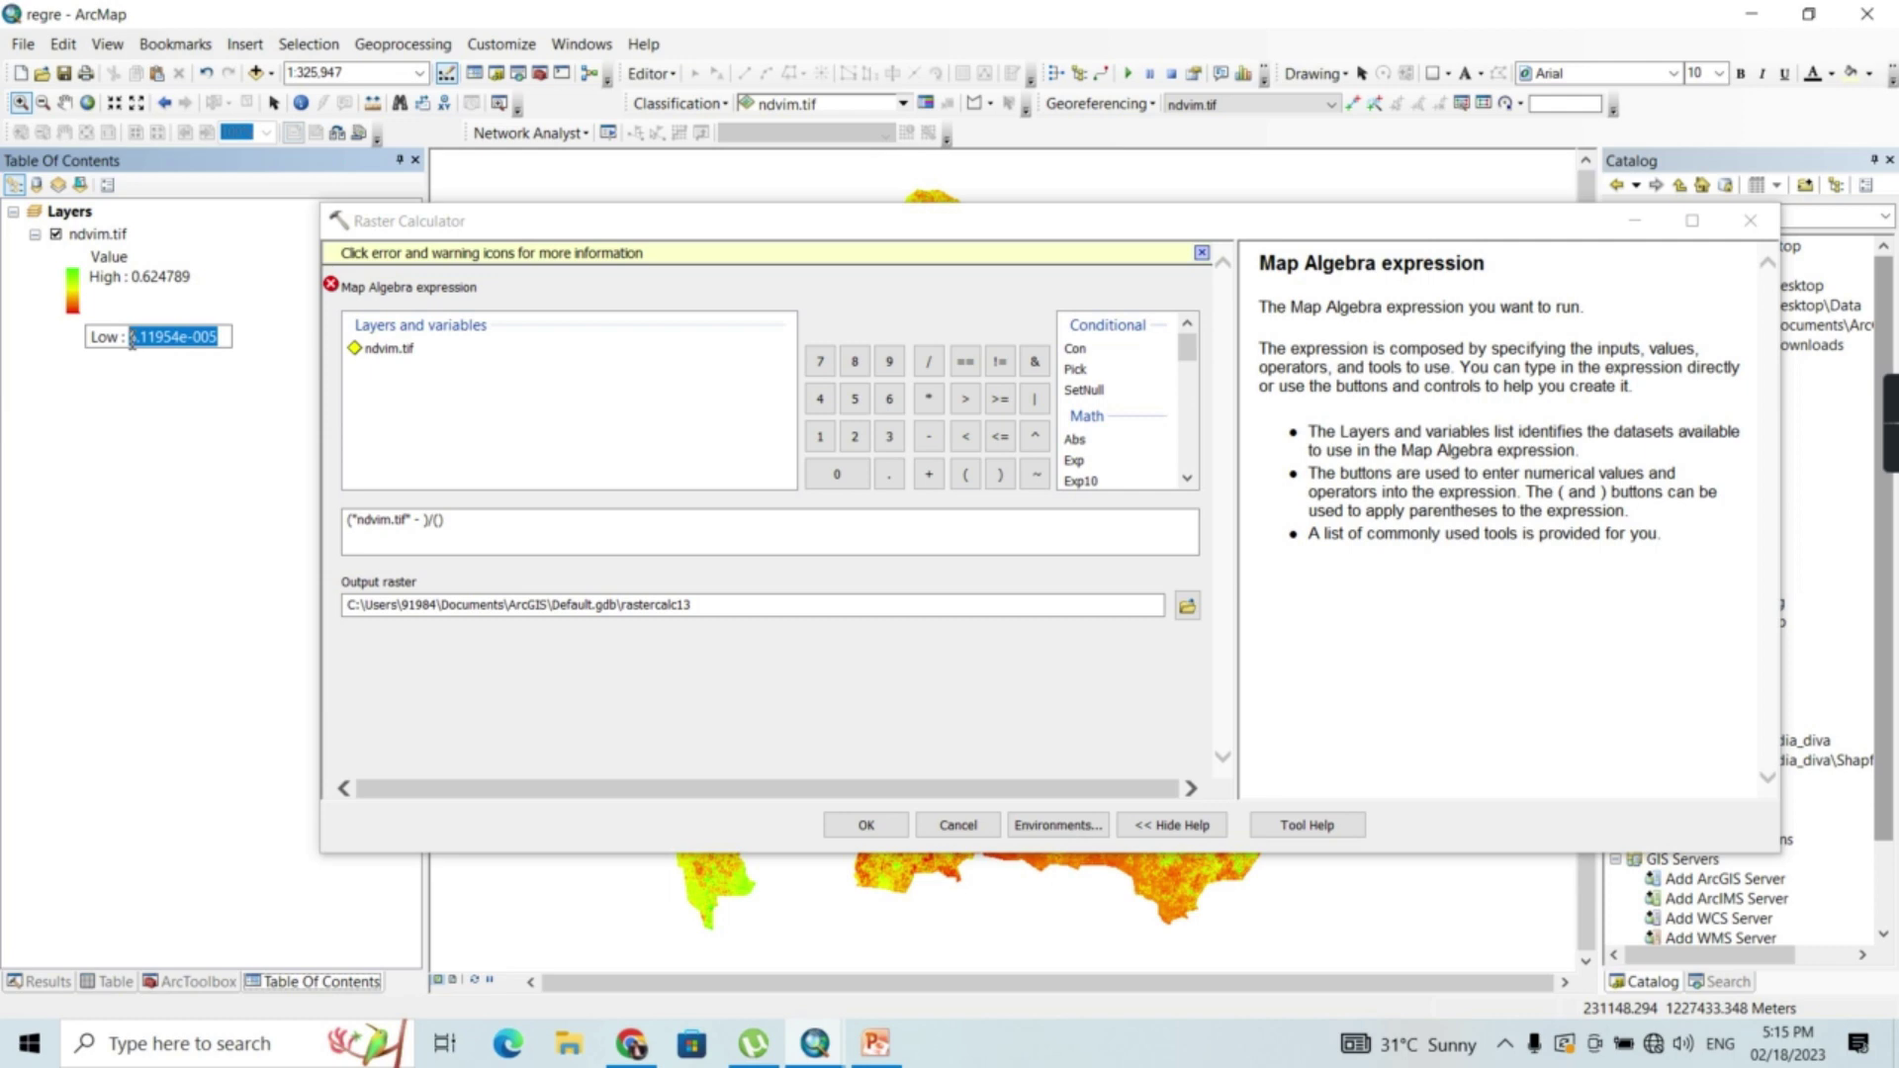
click(426, 520)
key(ctrl+v)
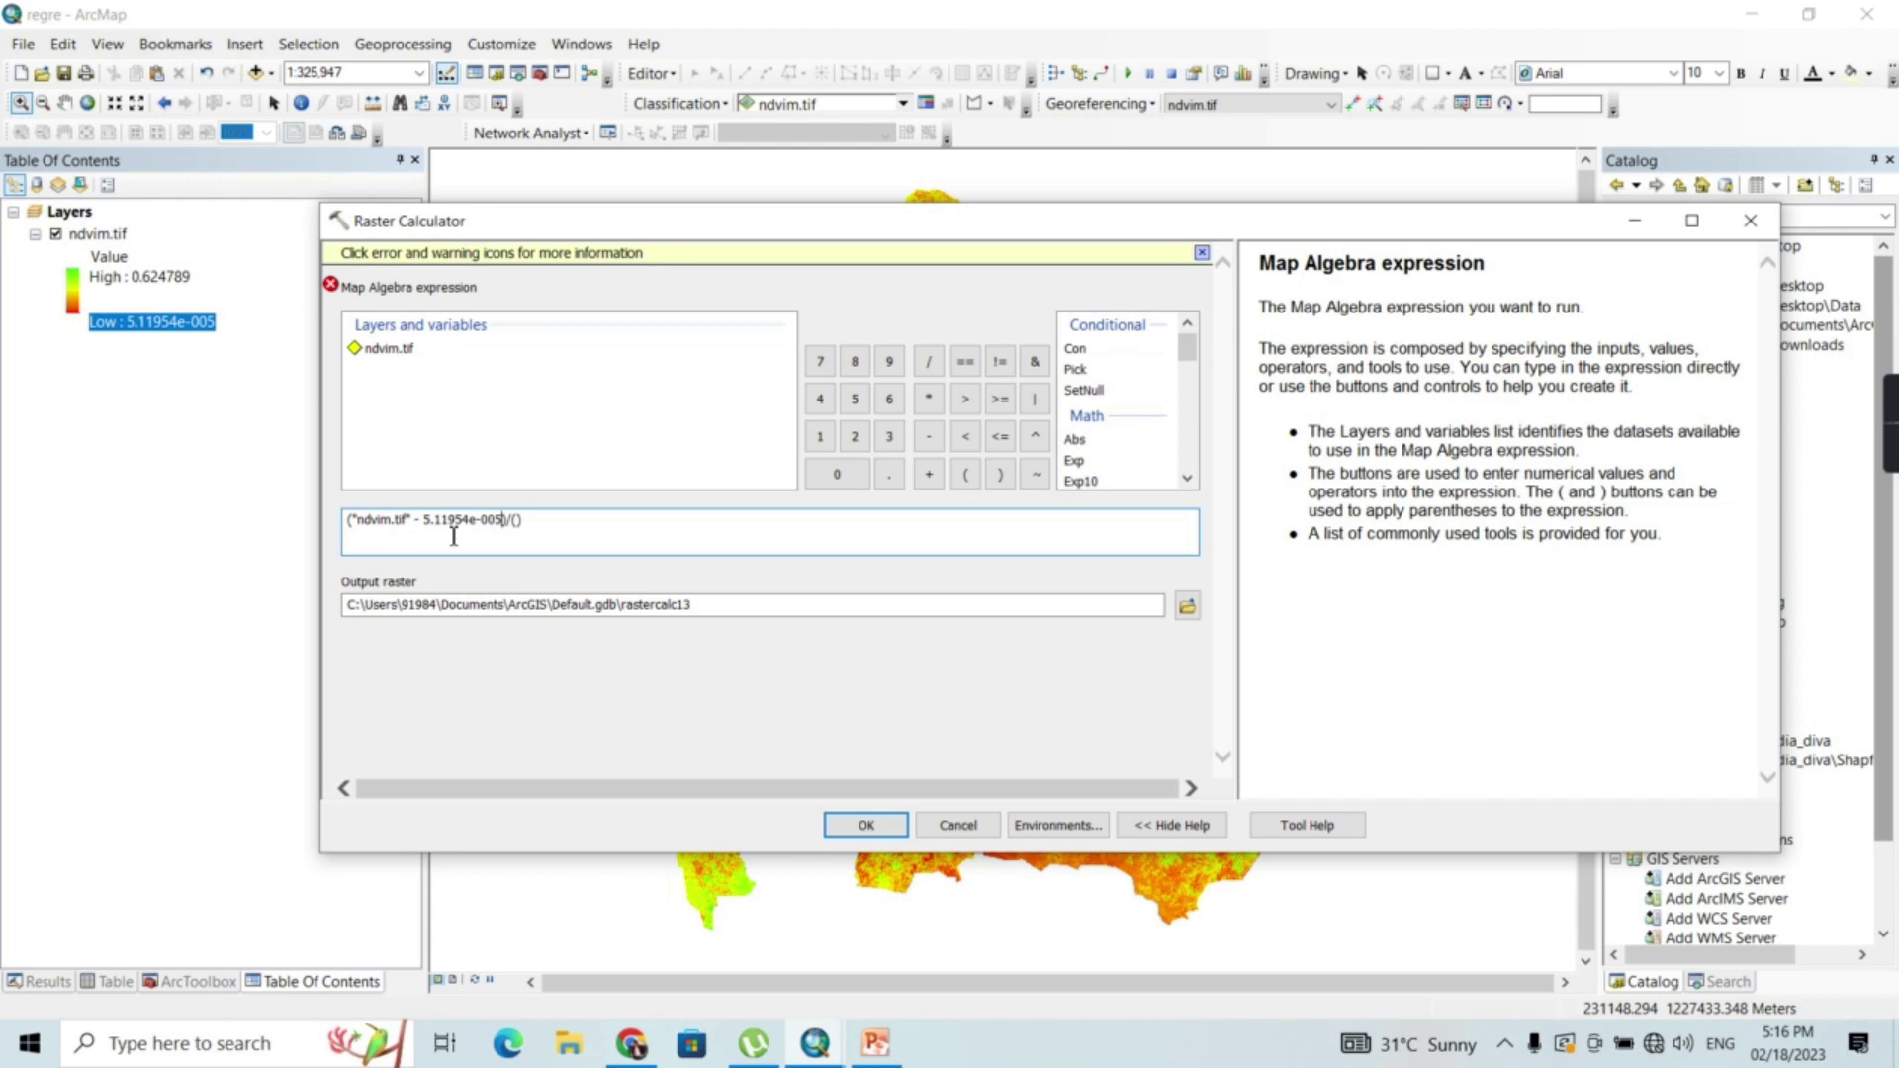
Copy ndvim.tif's high value 0.624789 from its legend into the denominator brackets of the expression
click(518, 521)
click(158, 279)
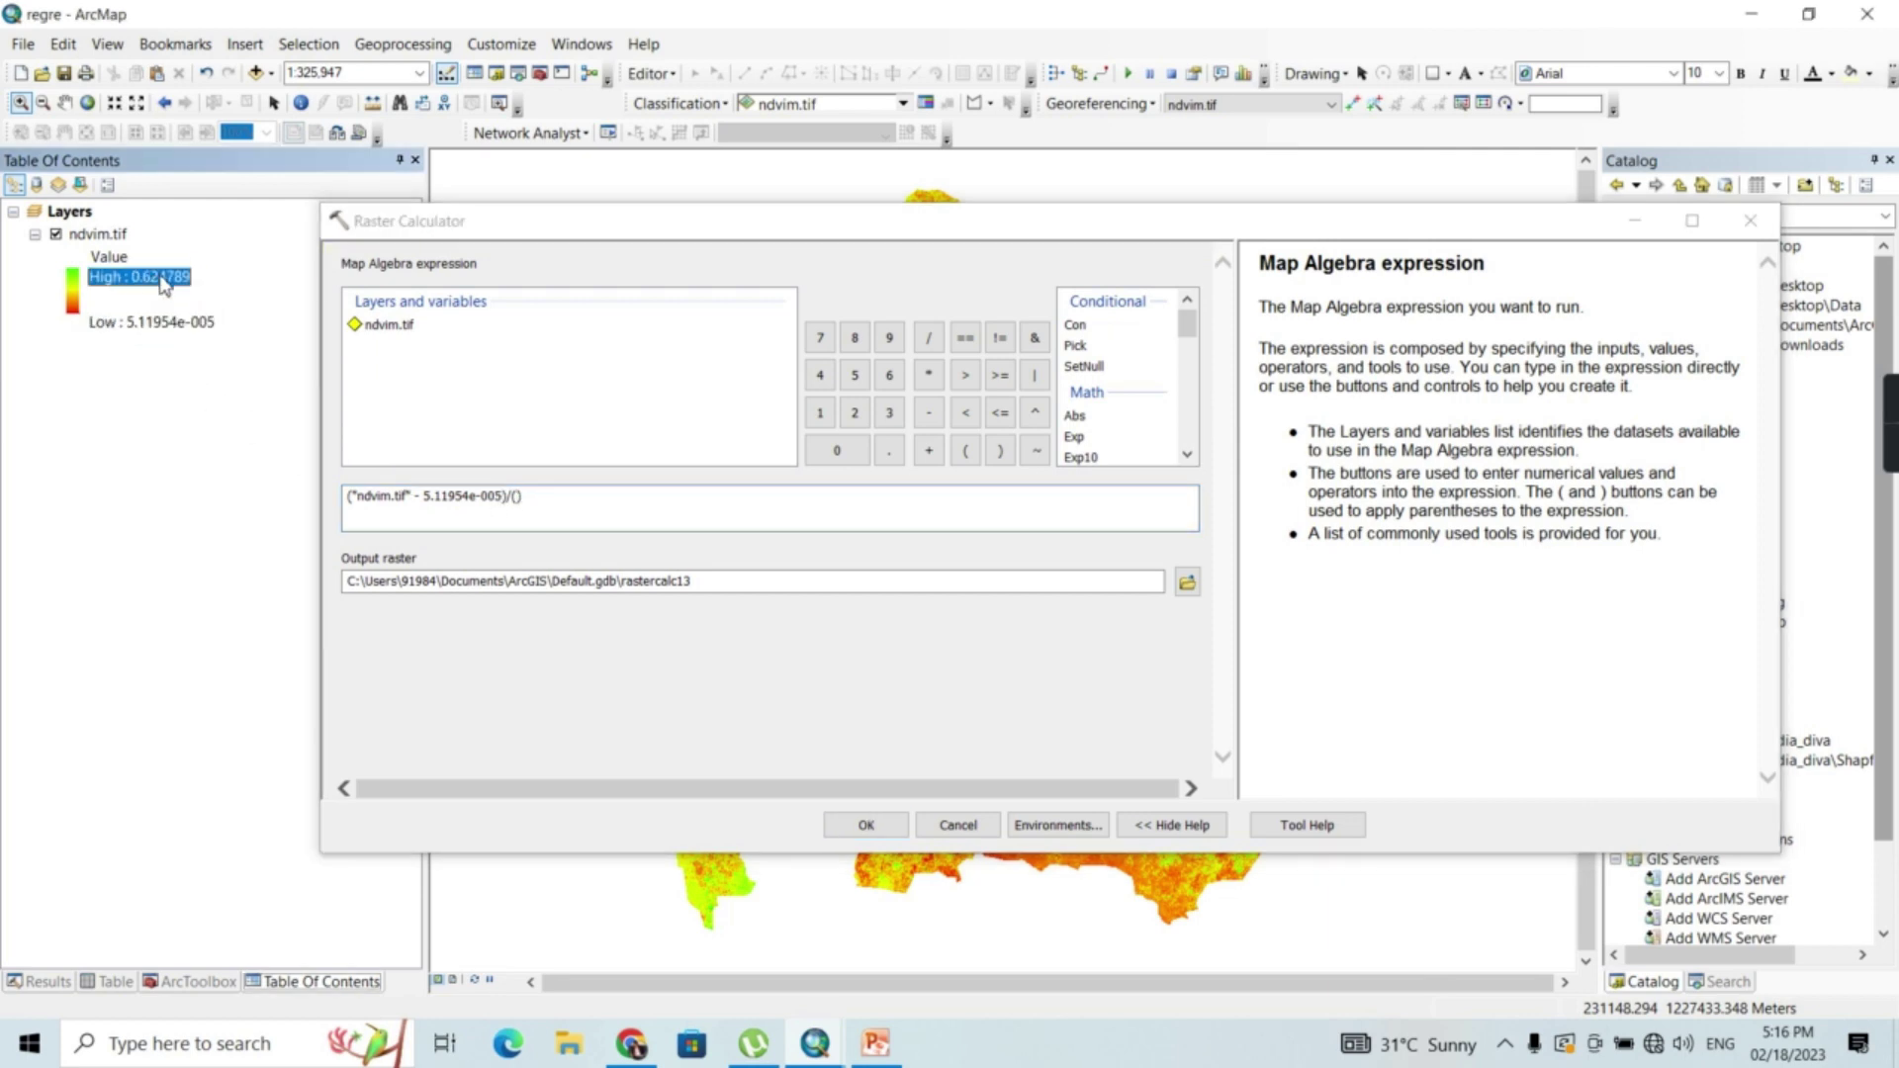
click(163, 280)
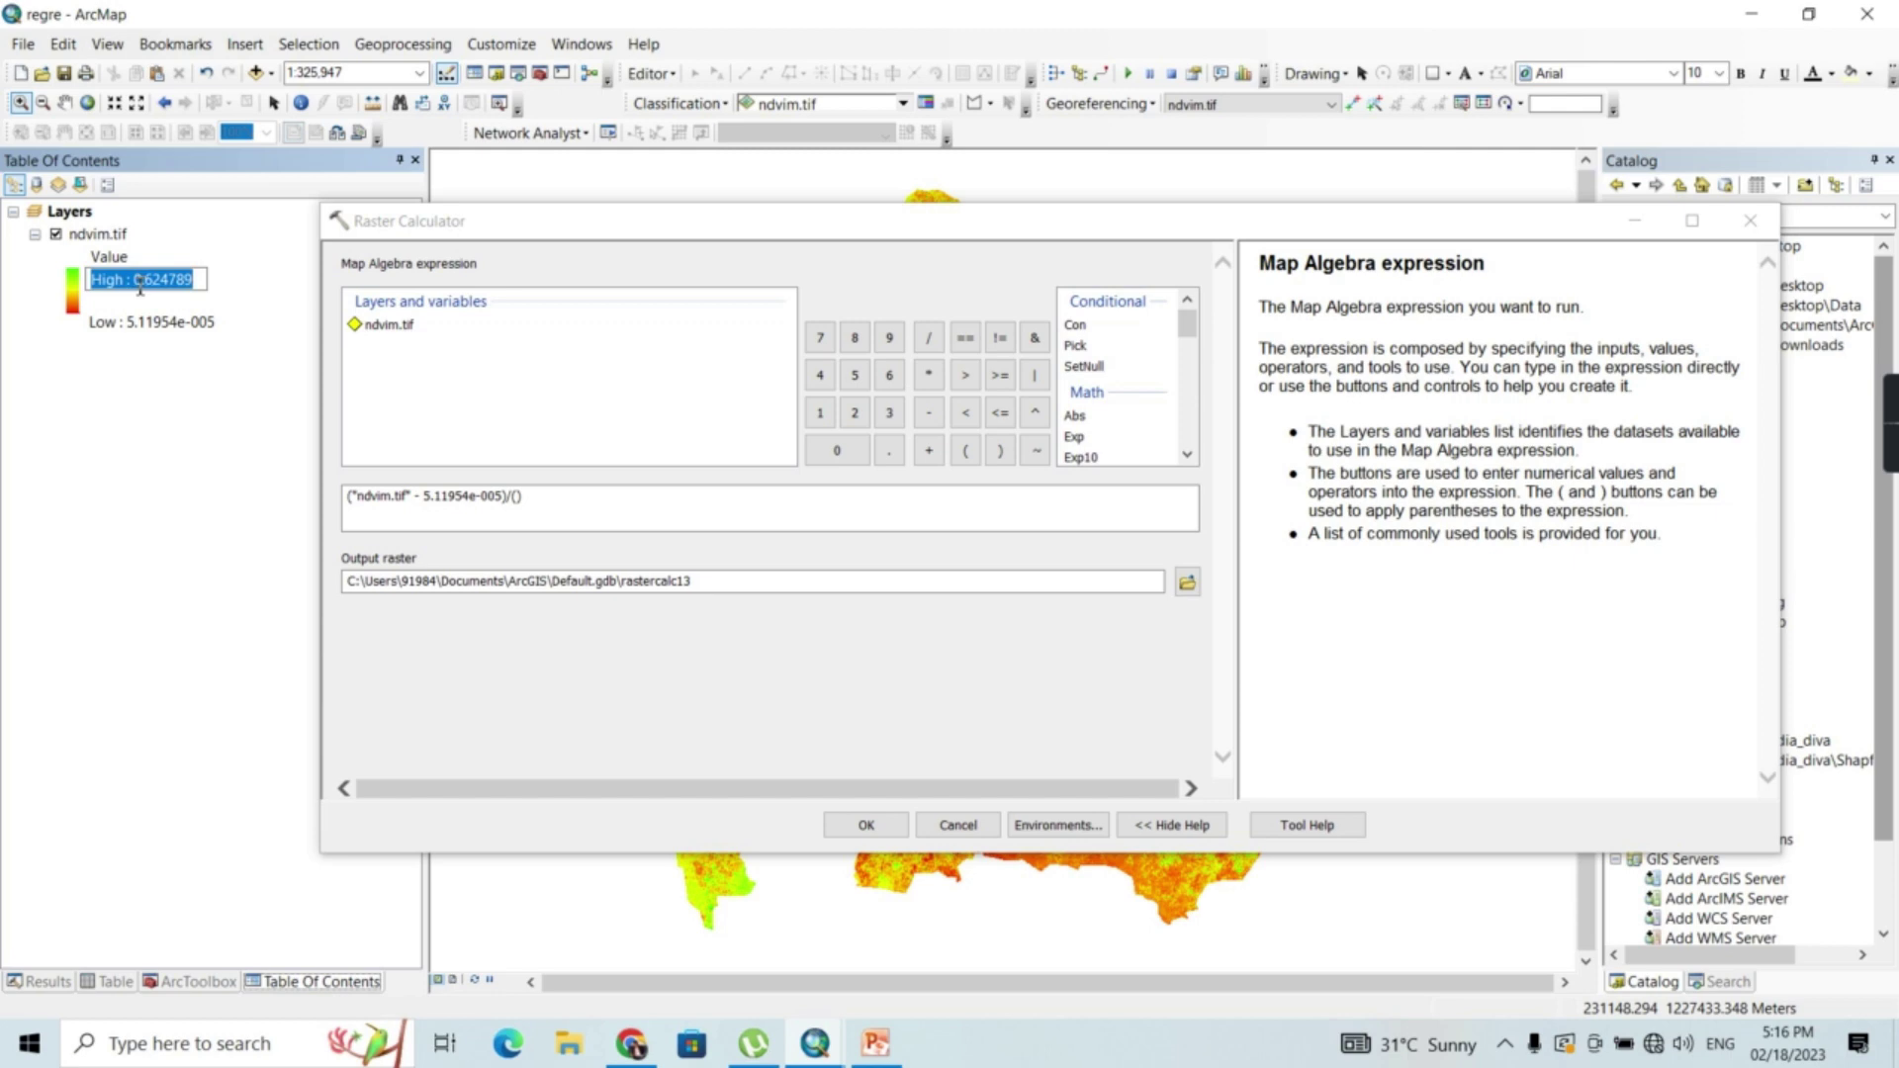
drag(135, 281, 202, 278)
key(ctrl+c)
click(517, 500)
key(ctrl+v)
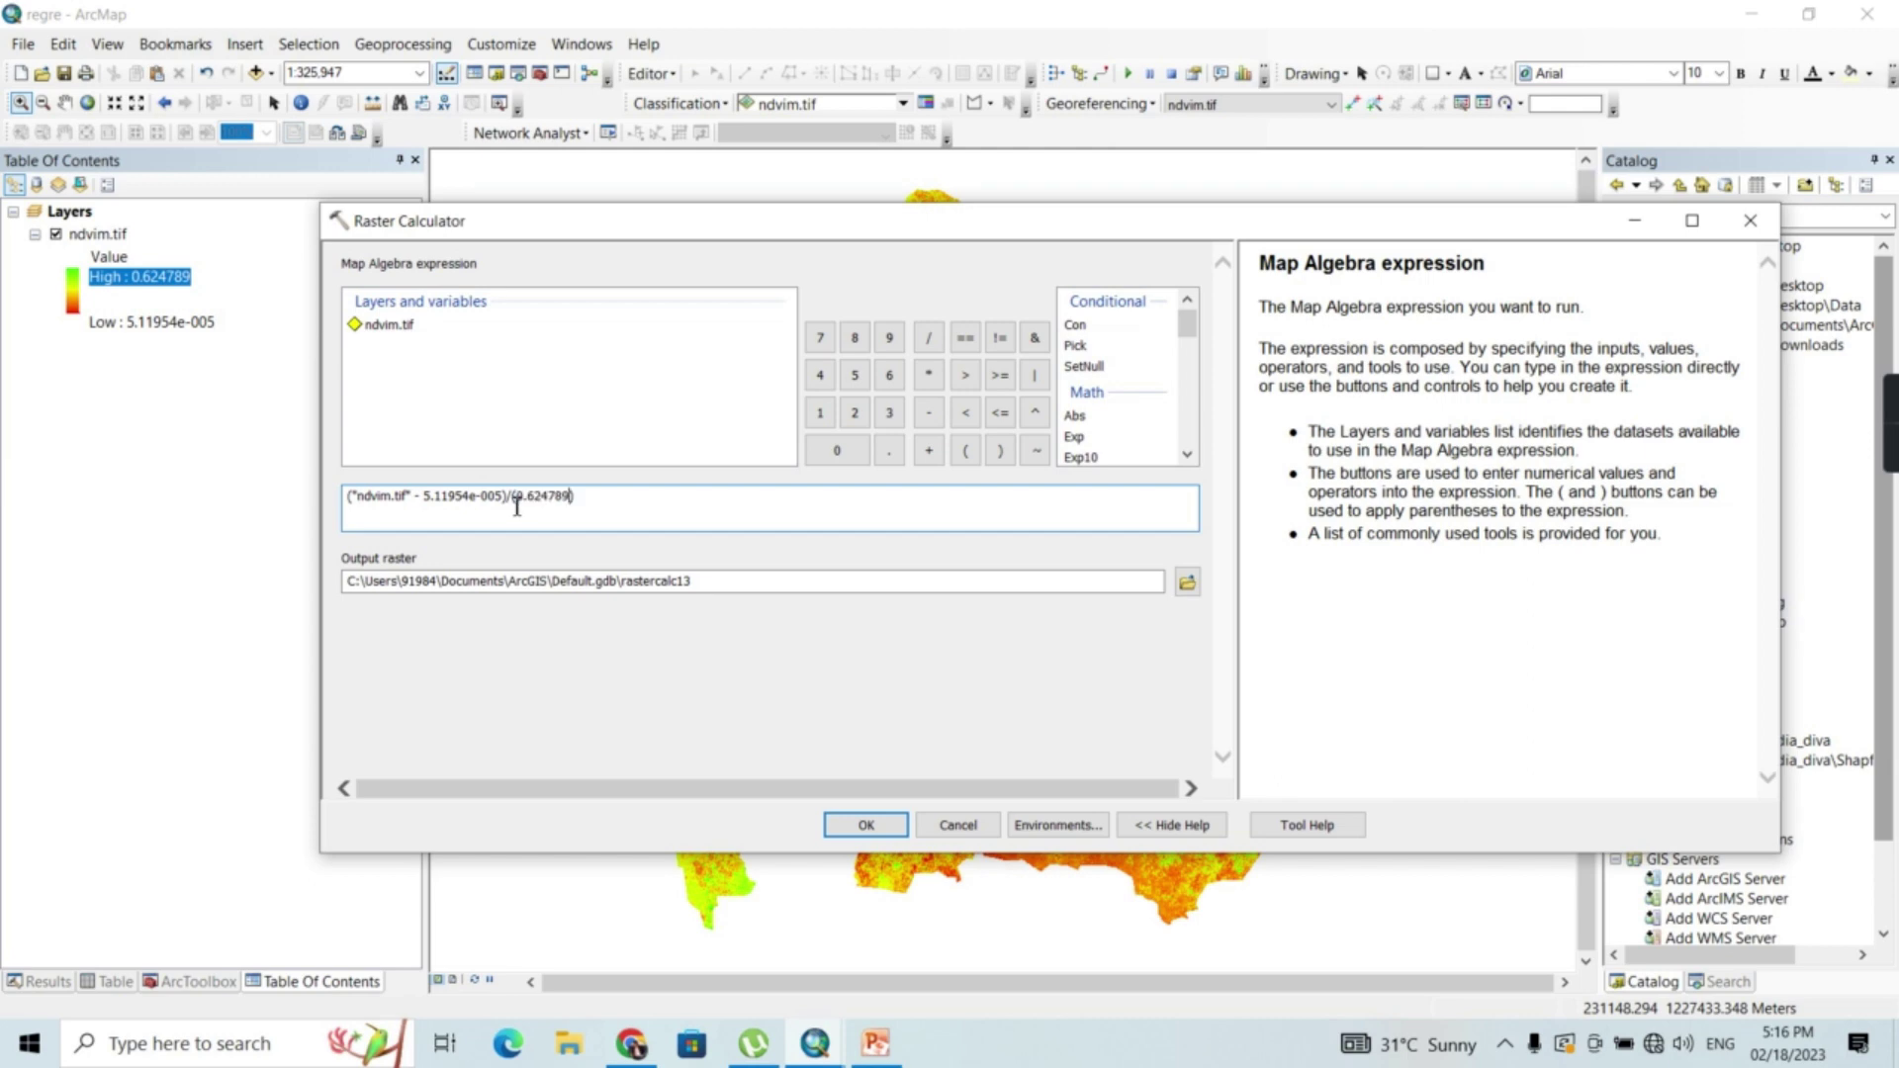
Subtract the low value 5.11954e-005 in the denominator, completing ("ndvim.tif" - 5.11954e-005)/(0.624789 - 5.11954e-005)
click(930, 415)
drag(427, 501, 505, 501)
key(ctrl+c)
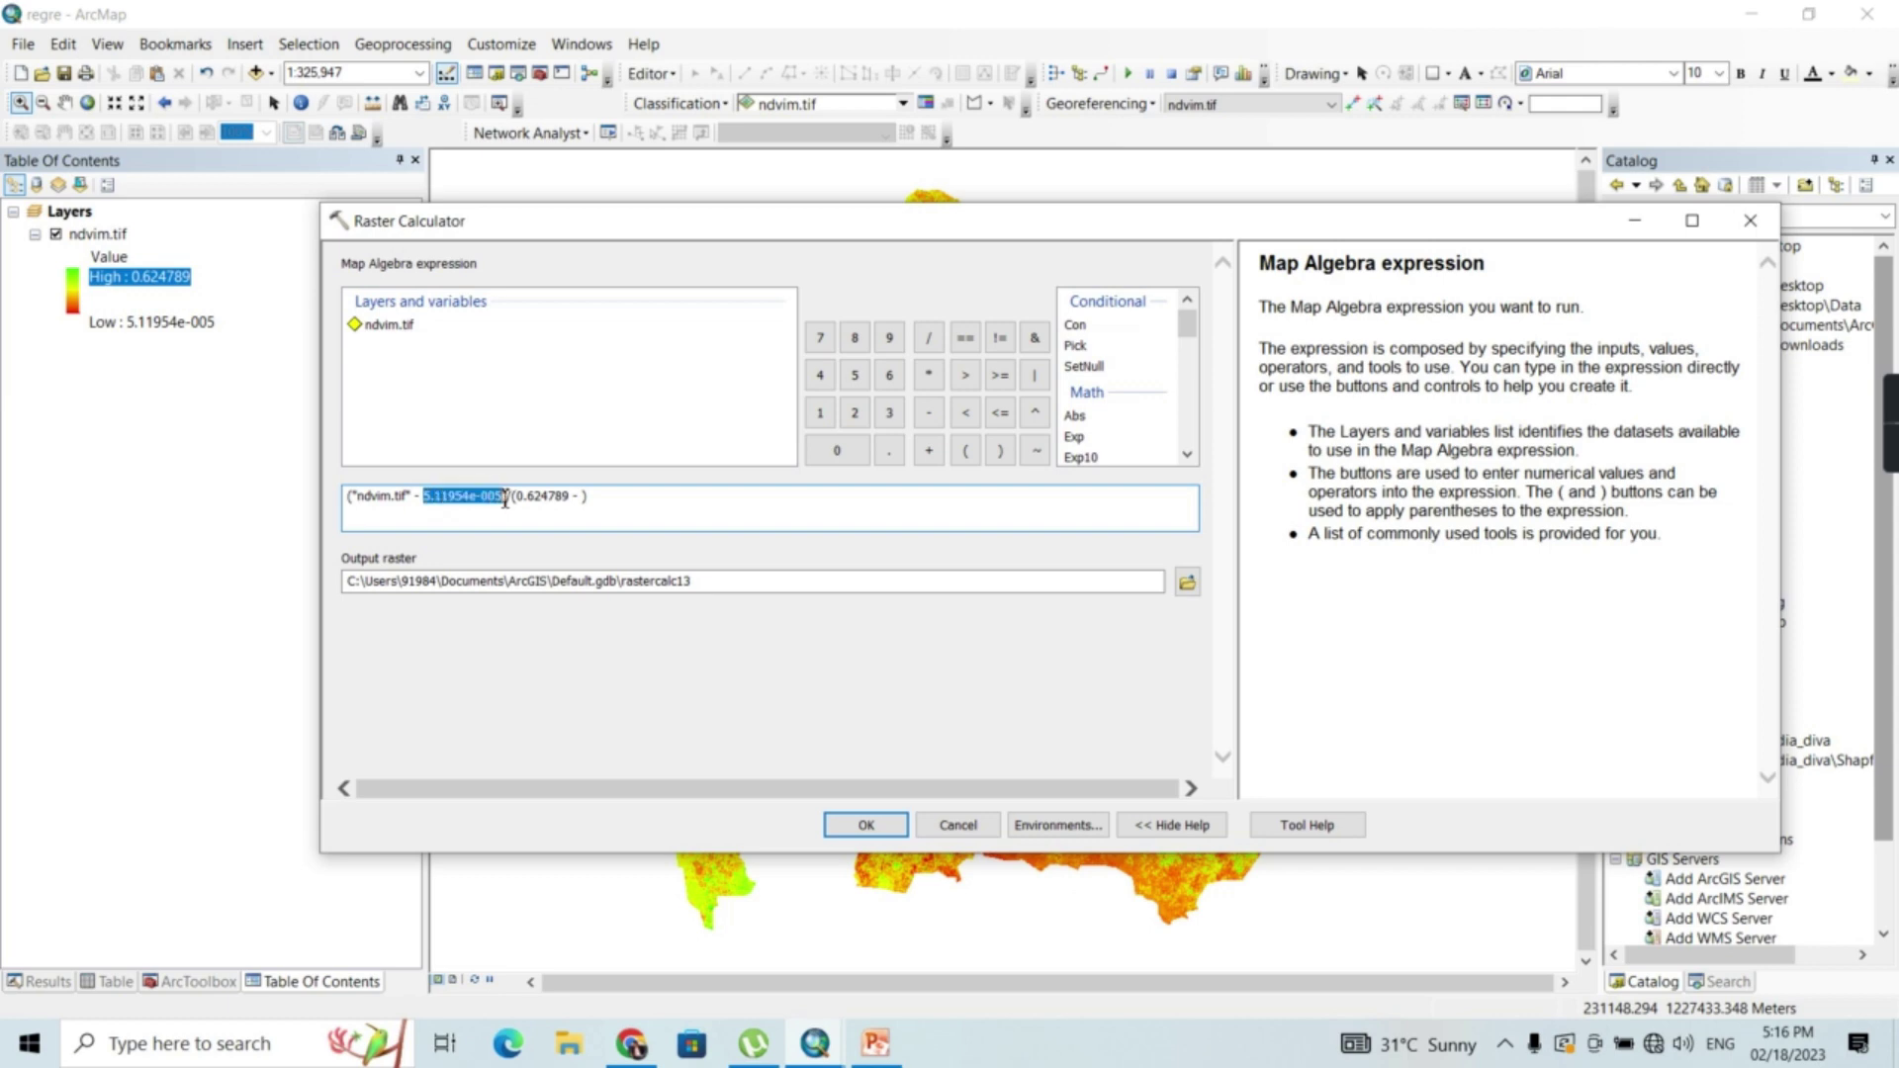
key(Right)
text()/)
key(ctrl+v)
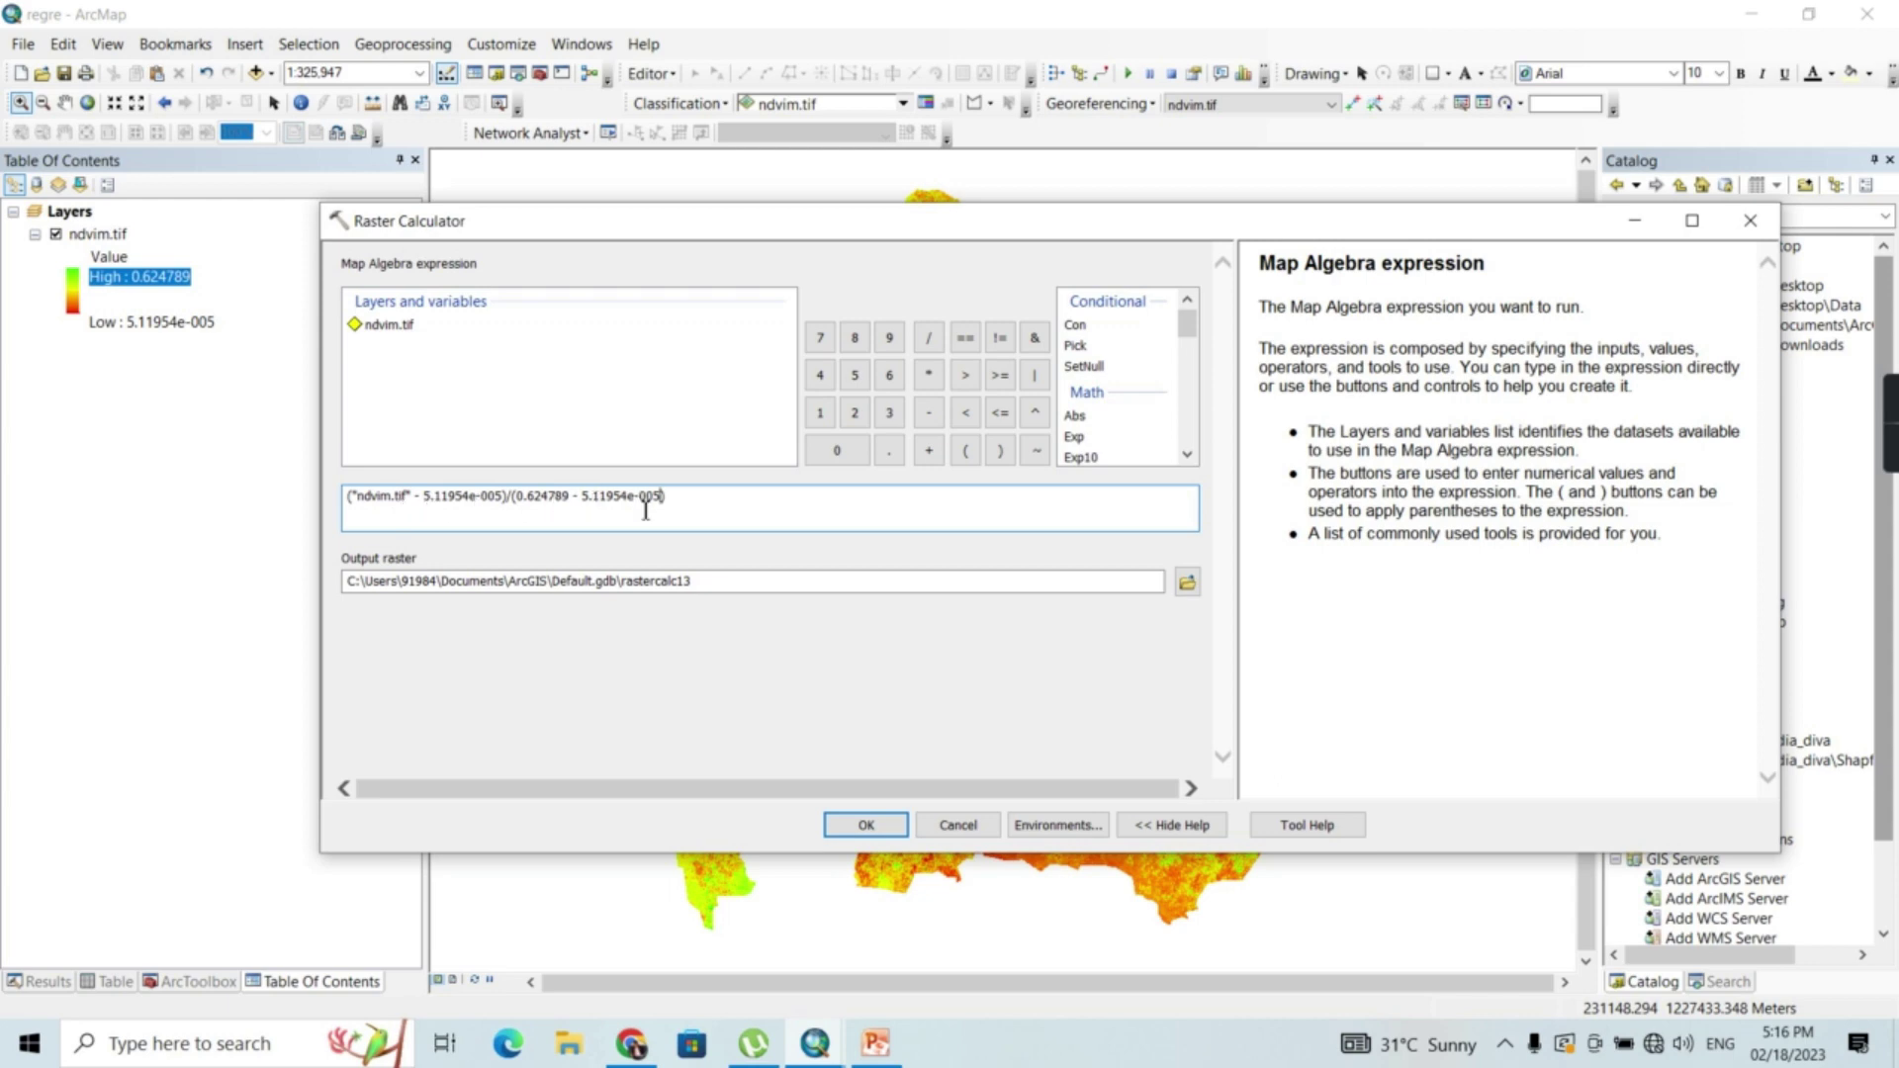
Set the output raster to ndvis.tif in the E:\ndvi folder and run the normalization
click(1186, 585)
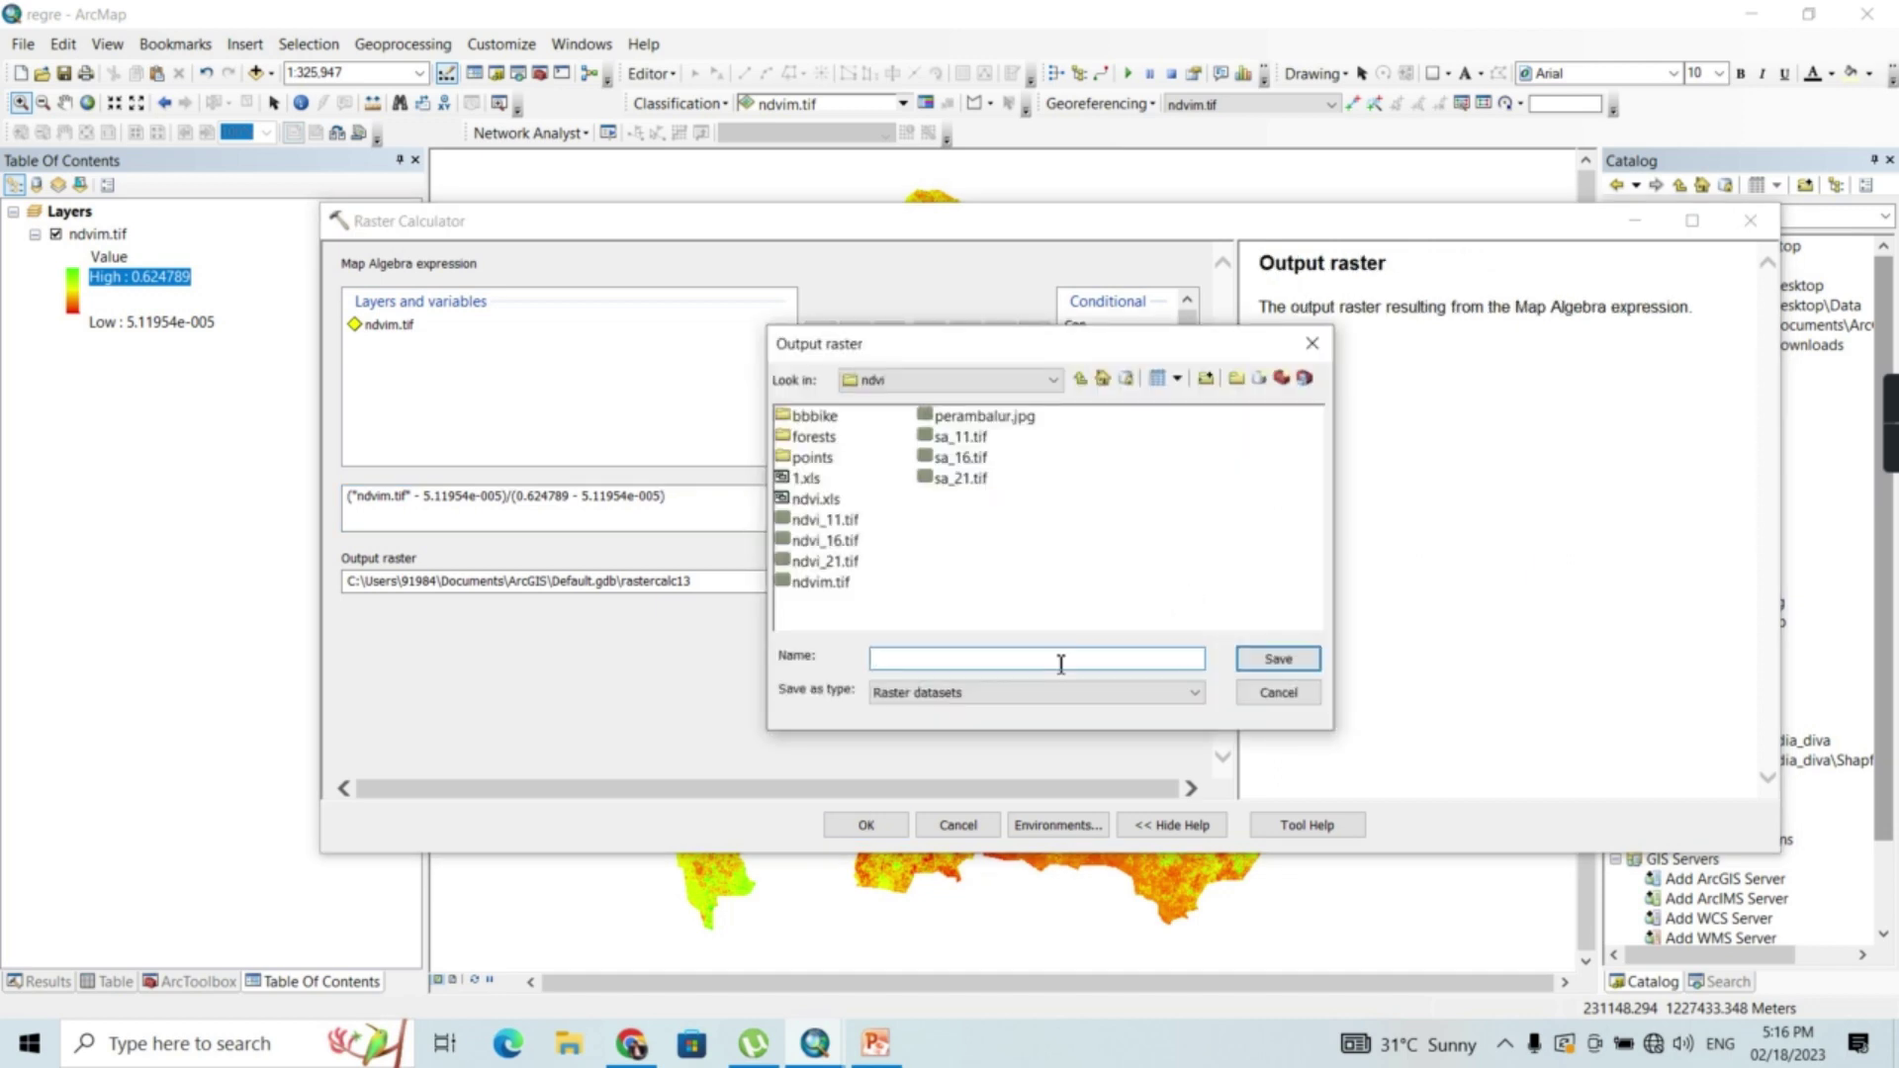
text(ndvis.tif)
key(Return)
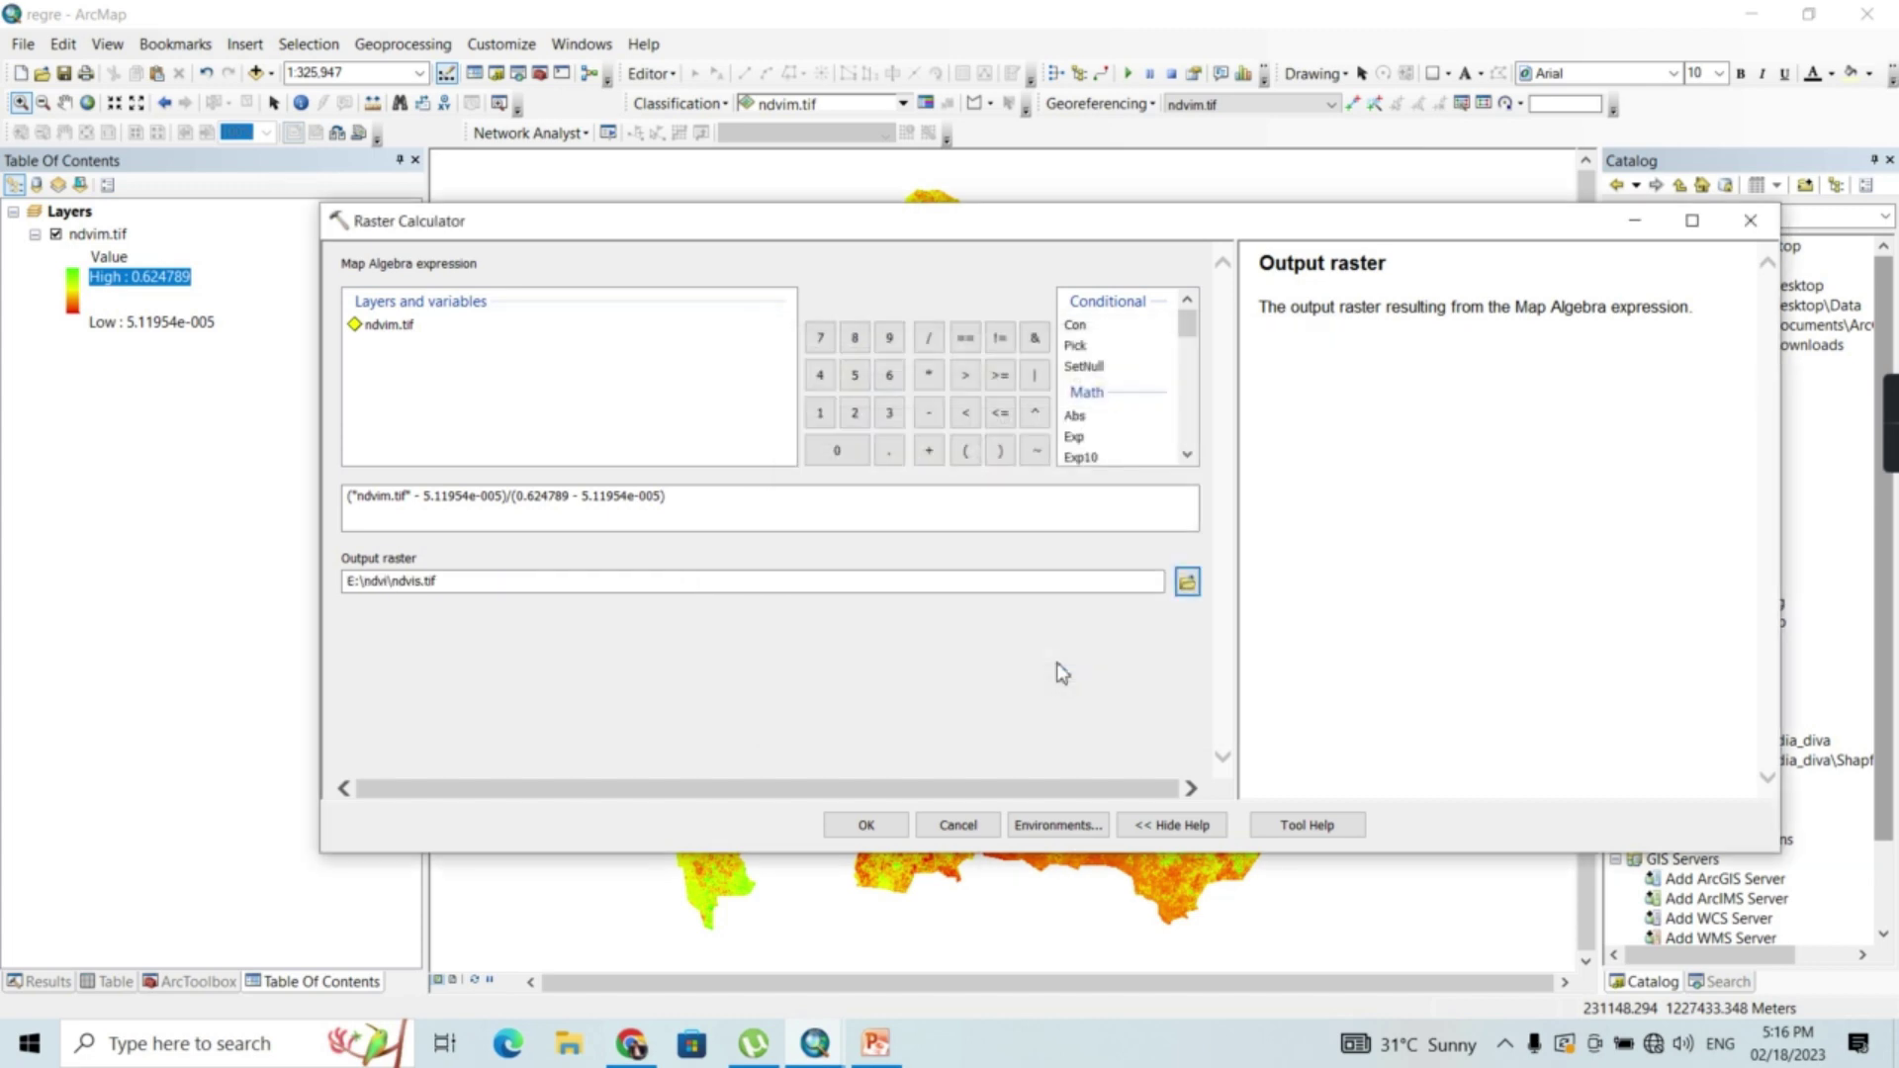
click(866, 824)
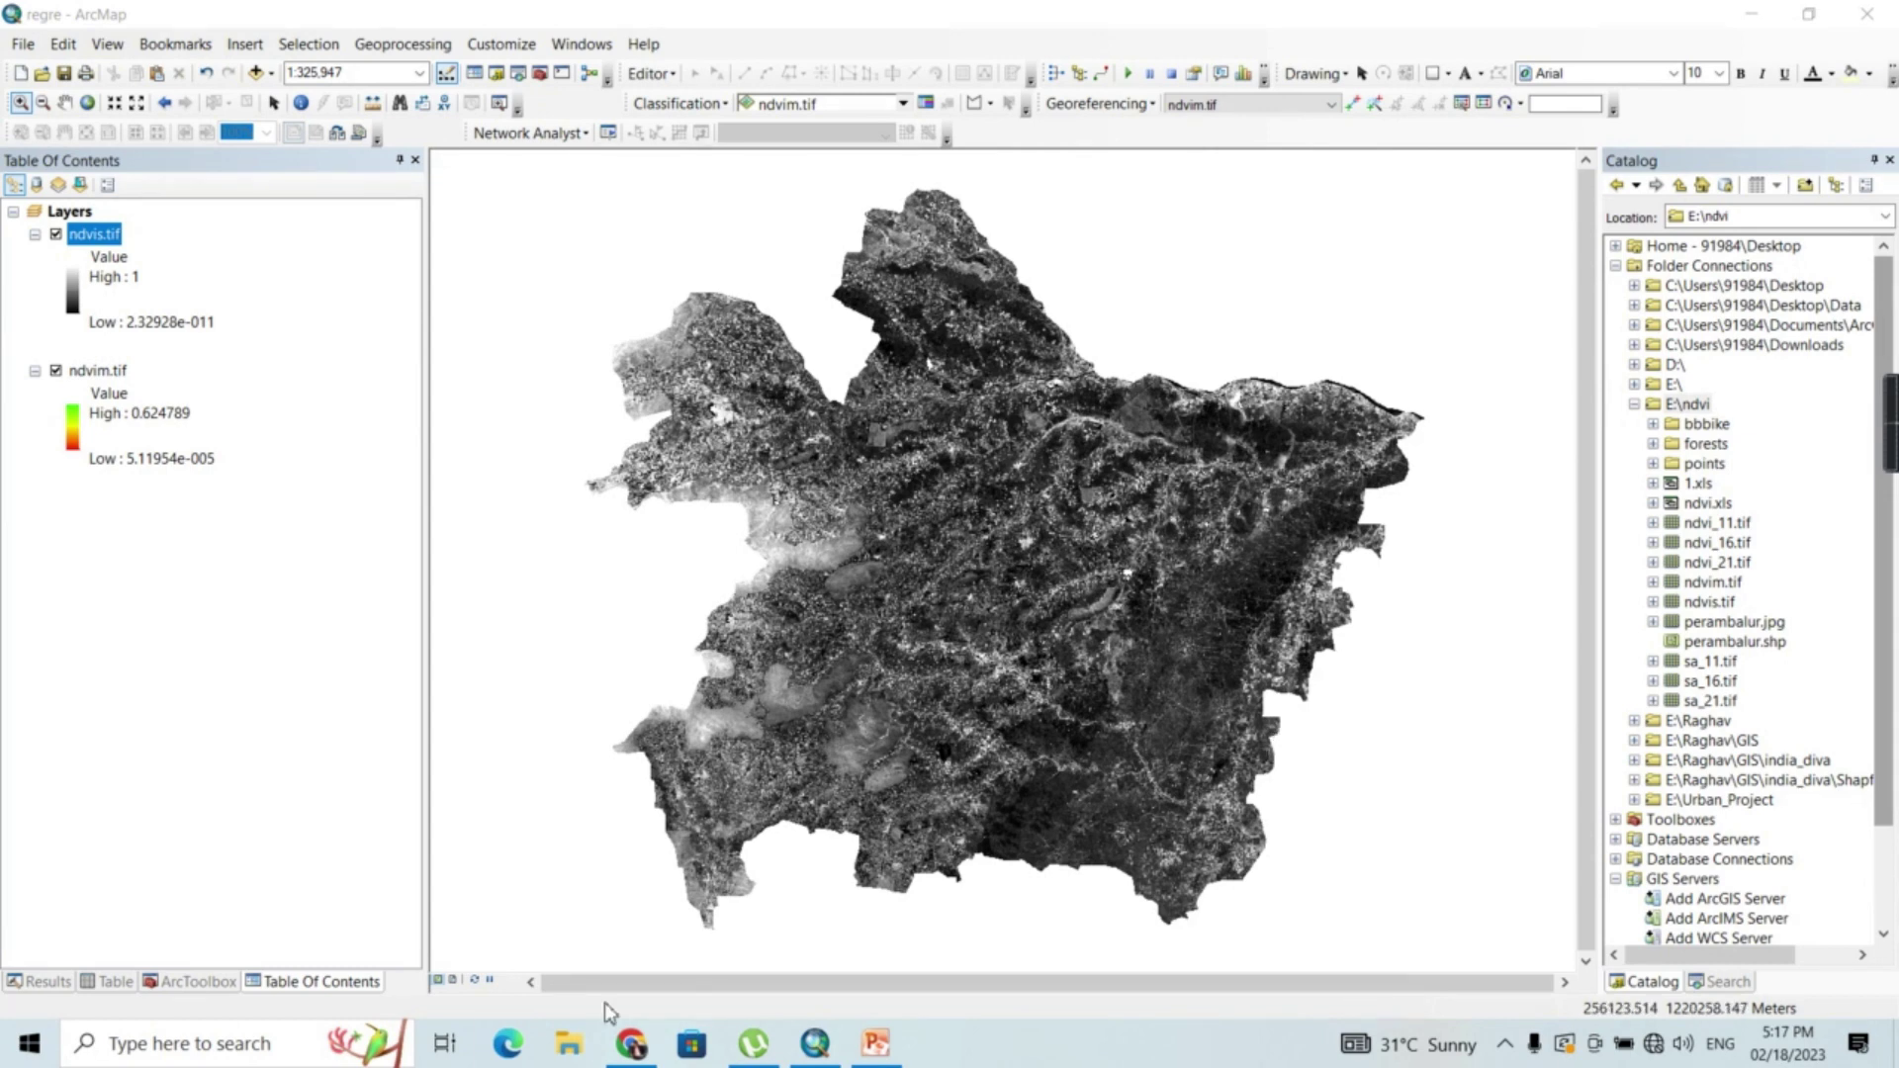
Build a Raster Calculator expression that squares the normalized raster as "ndvis.tif" * "ndvis.tif"
click(188, 982)
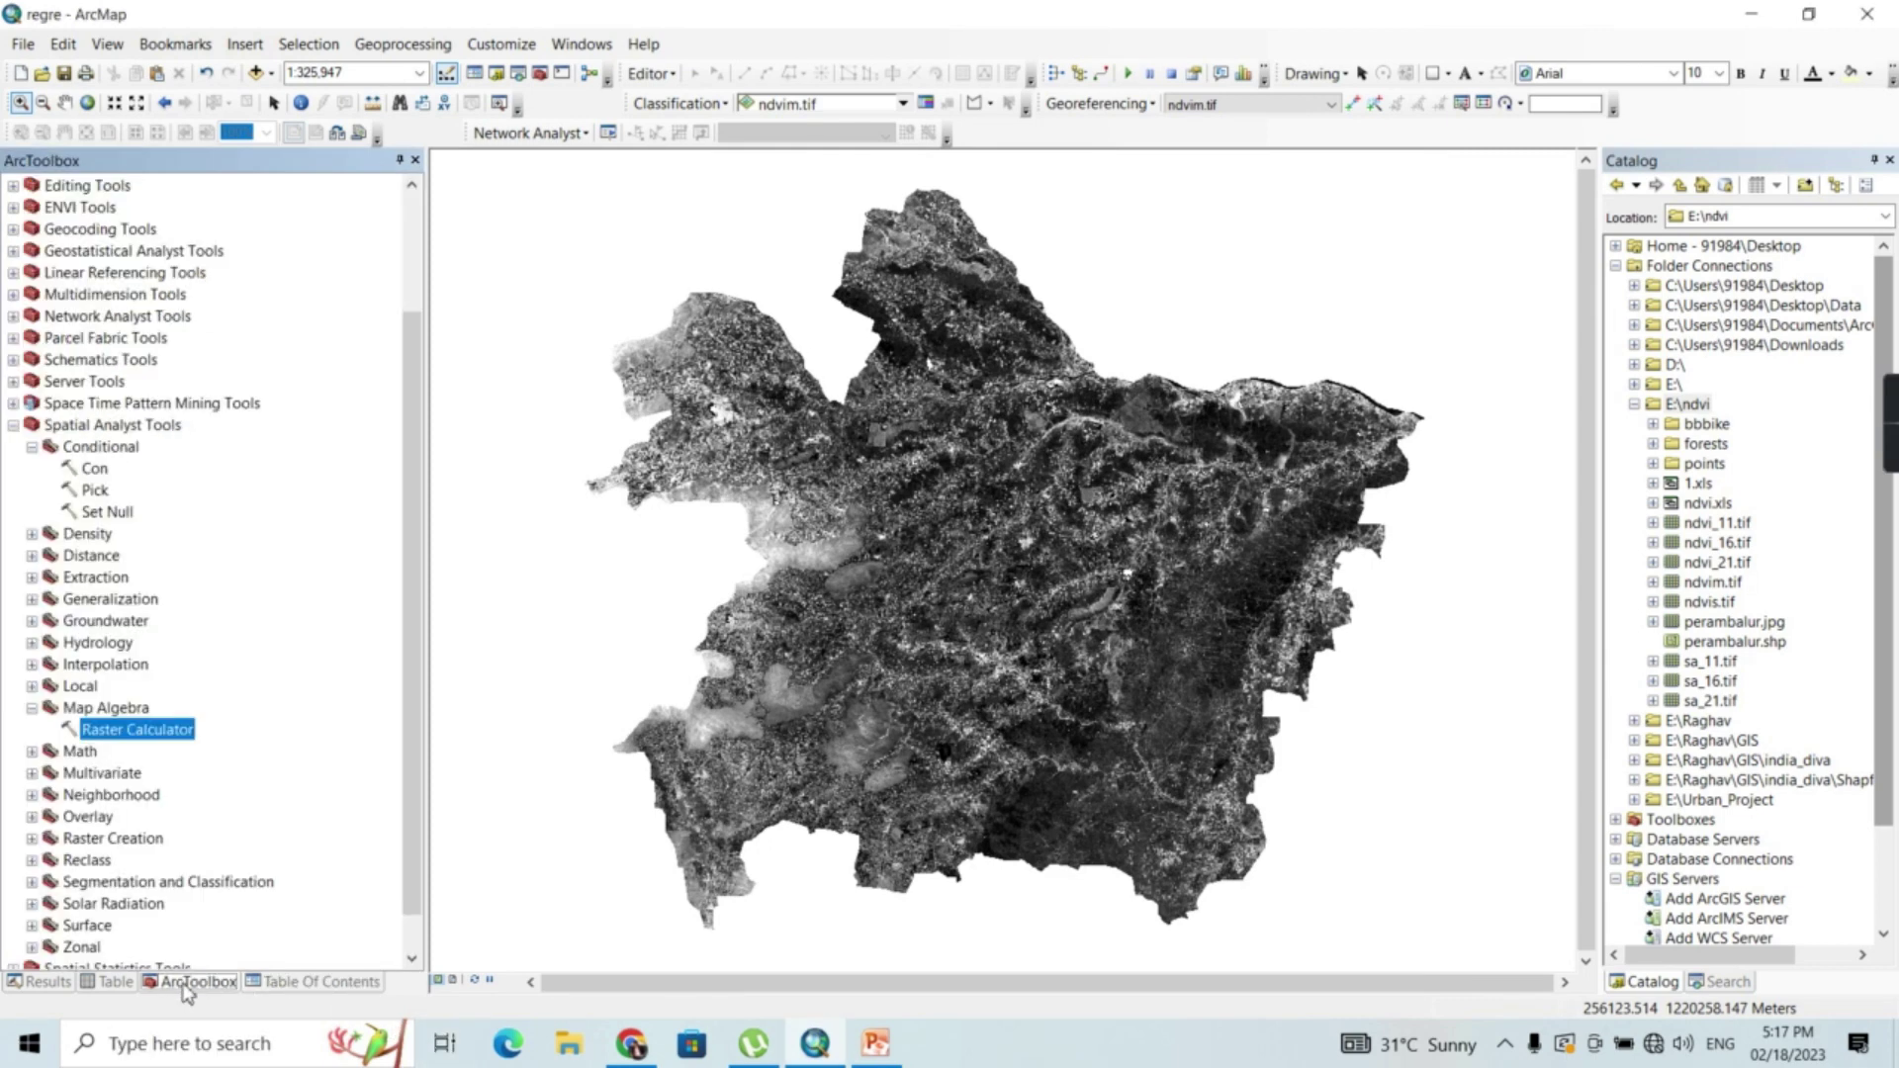
double_click(119, 732)
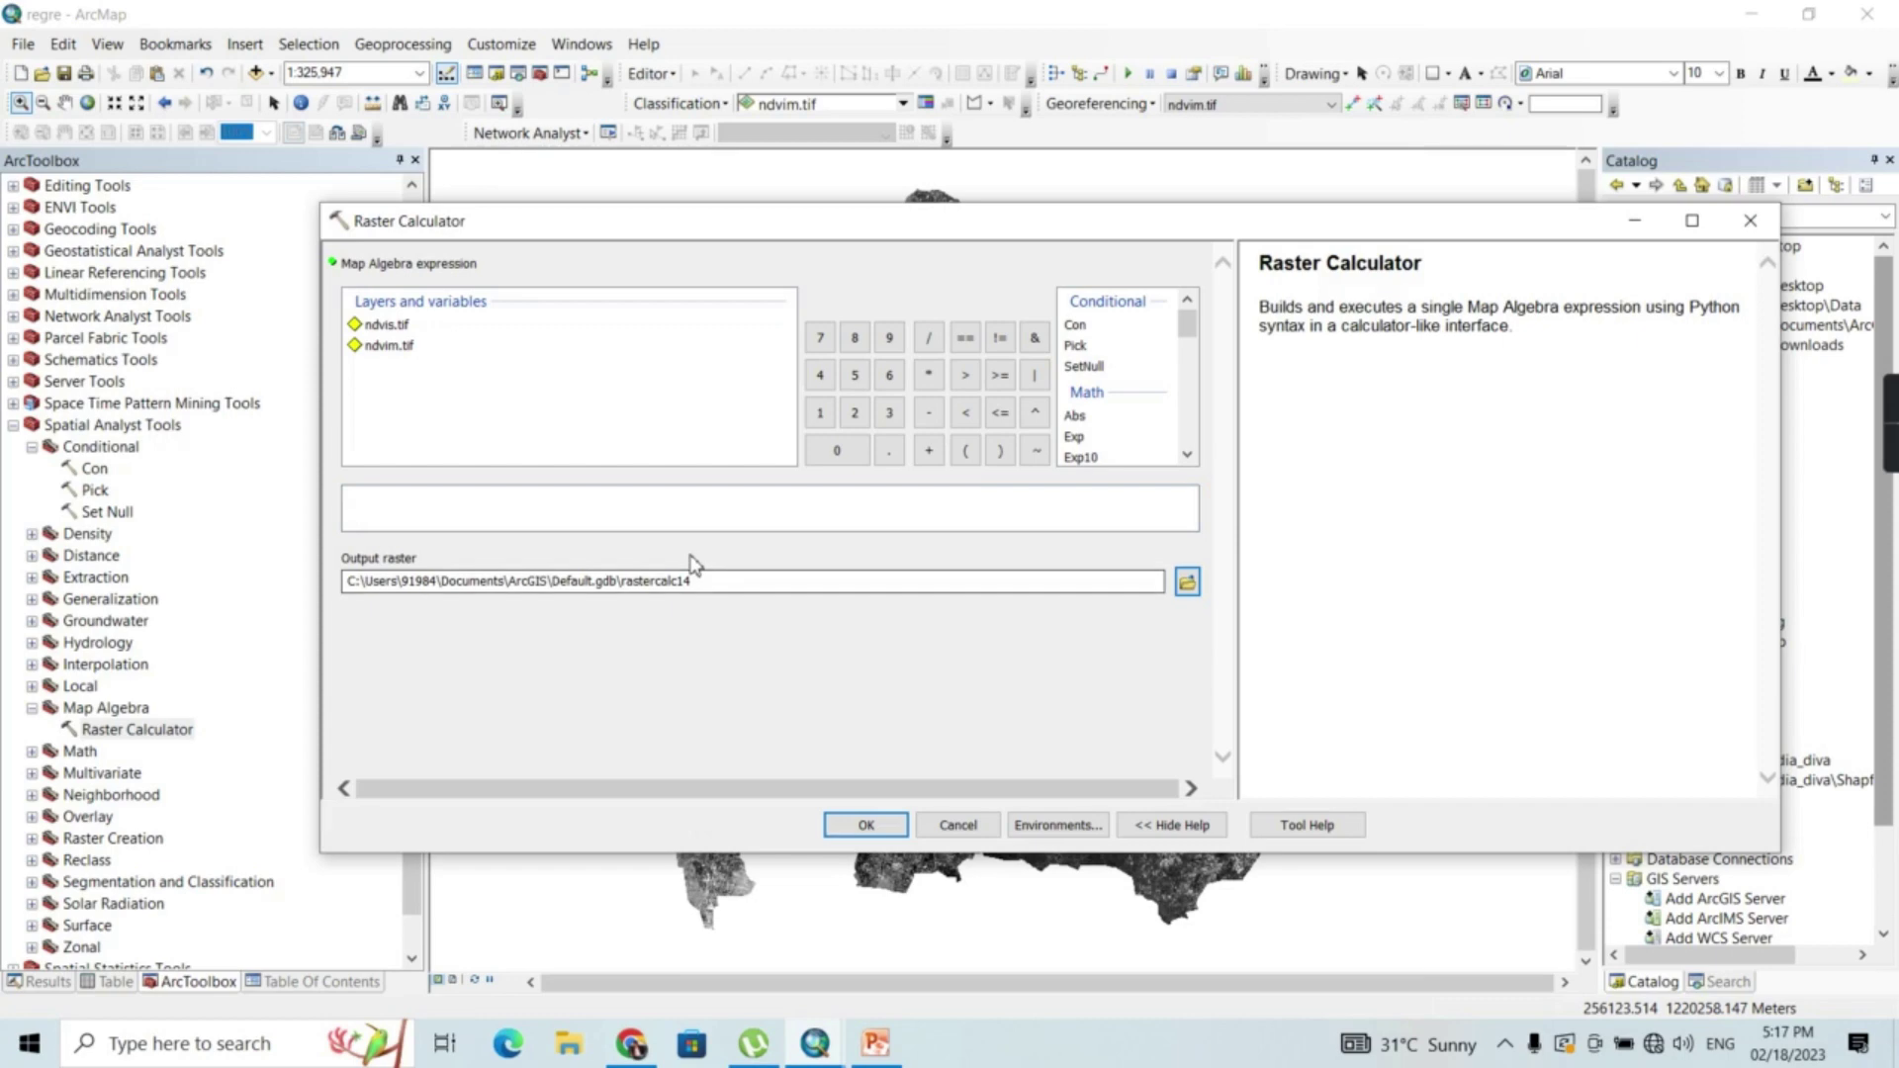
click(532, 511)
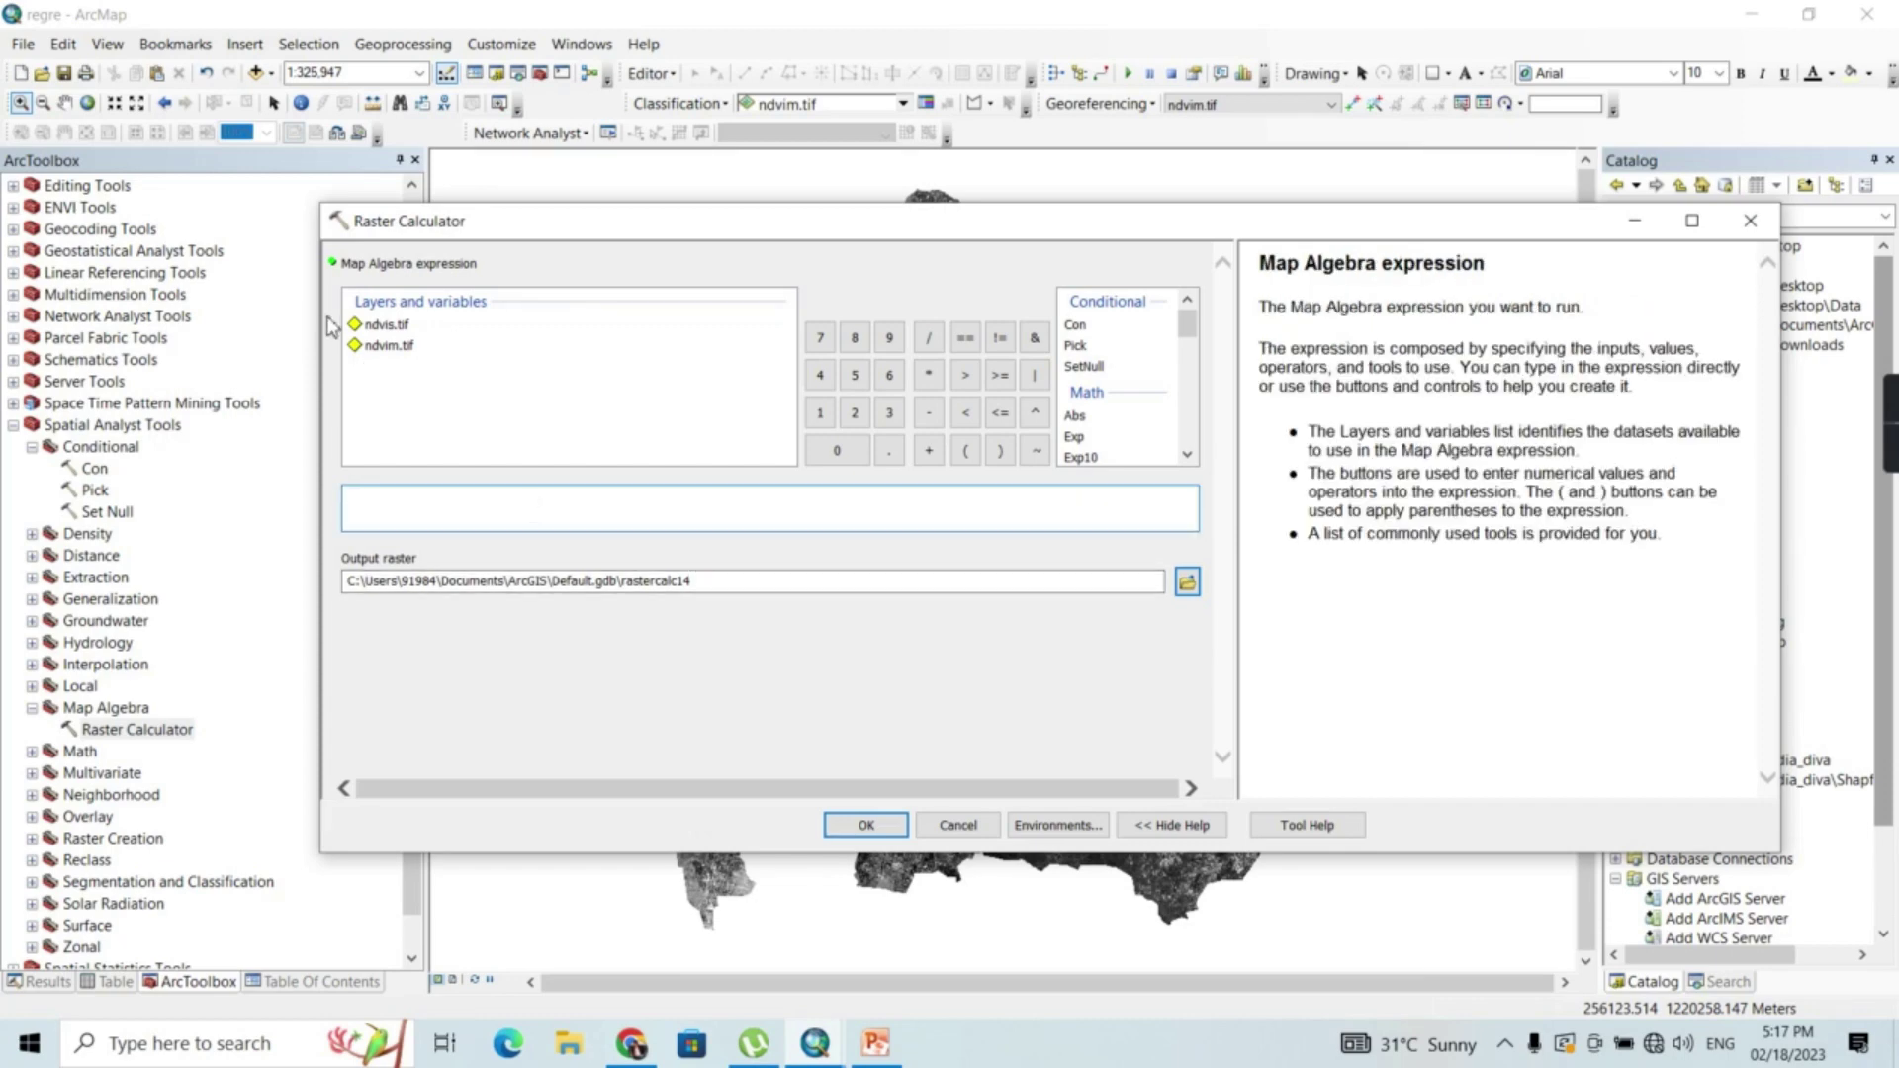
click(386, 326)
double_click(385, 327)
click(929, 374)
double_click(386, 324)
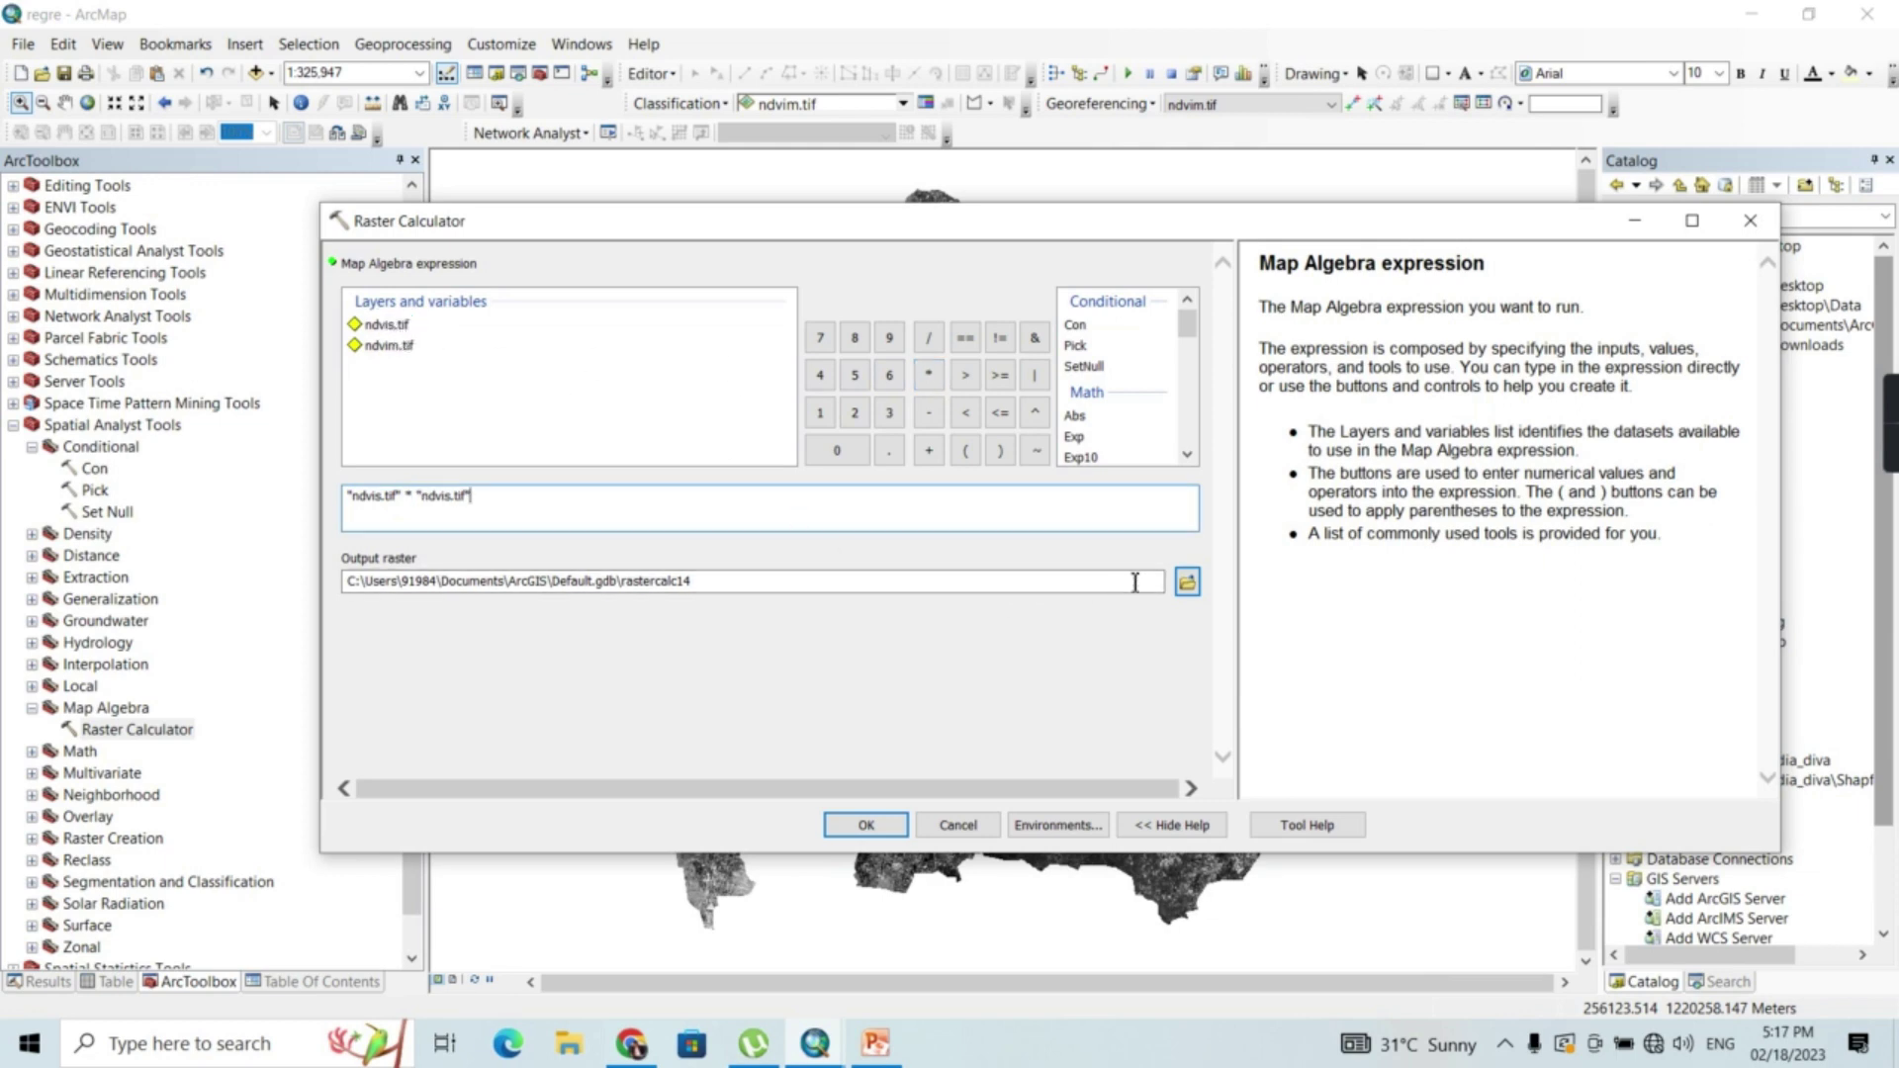
Set the output raster to fvc.tif in the E:\ndvi folder and run the calculation
click(1187, 585)
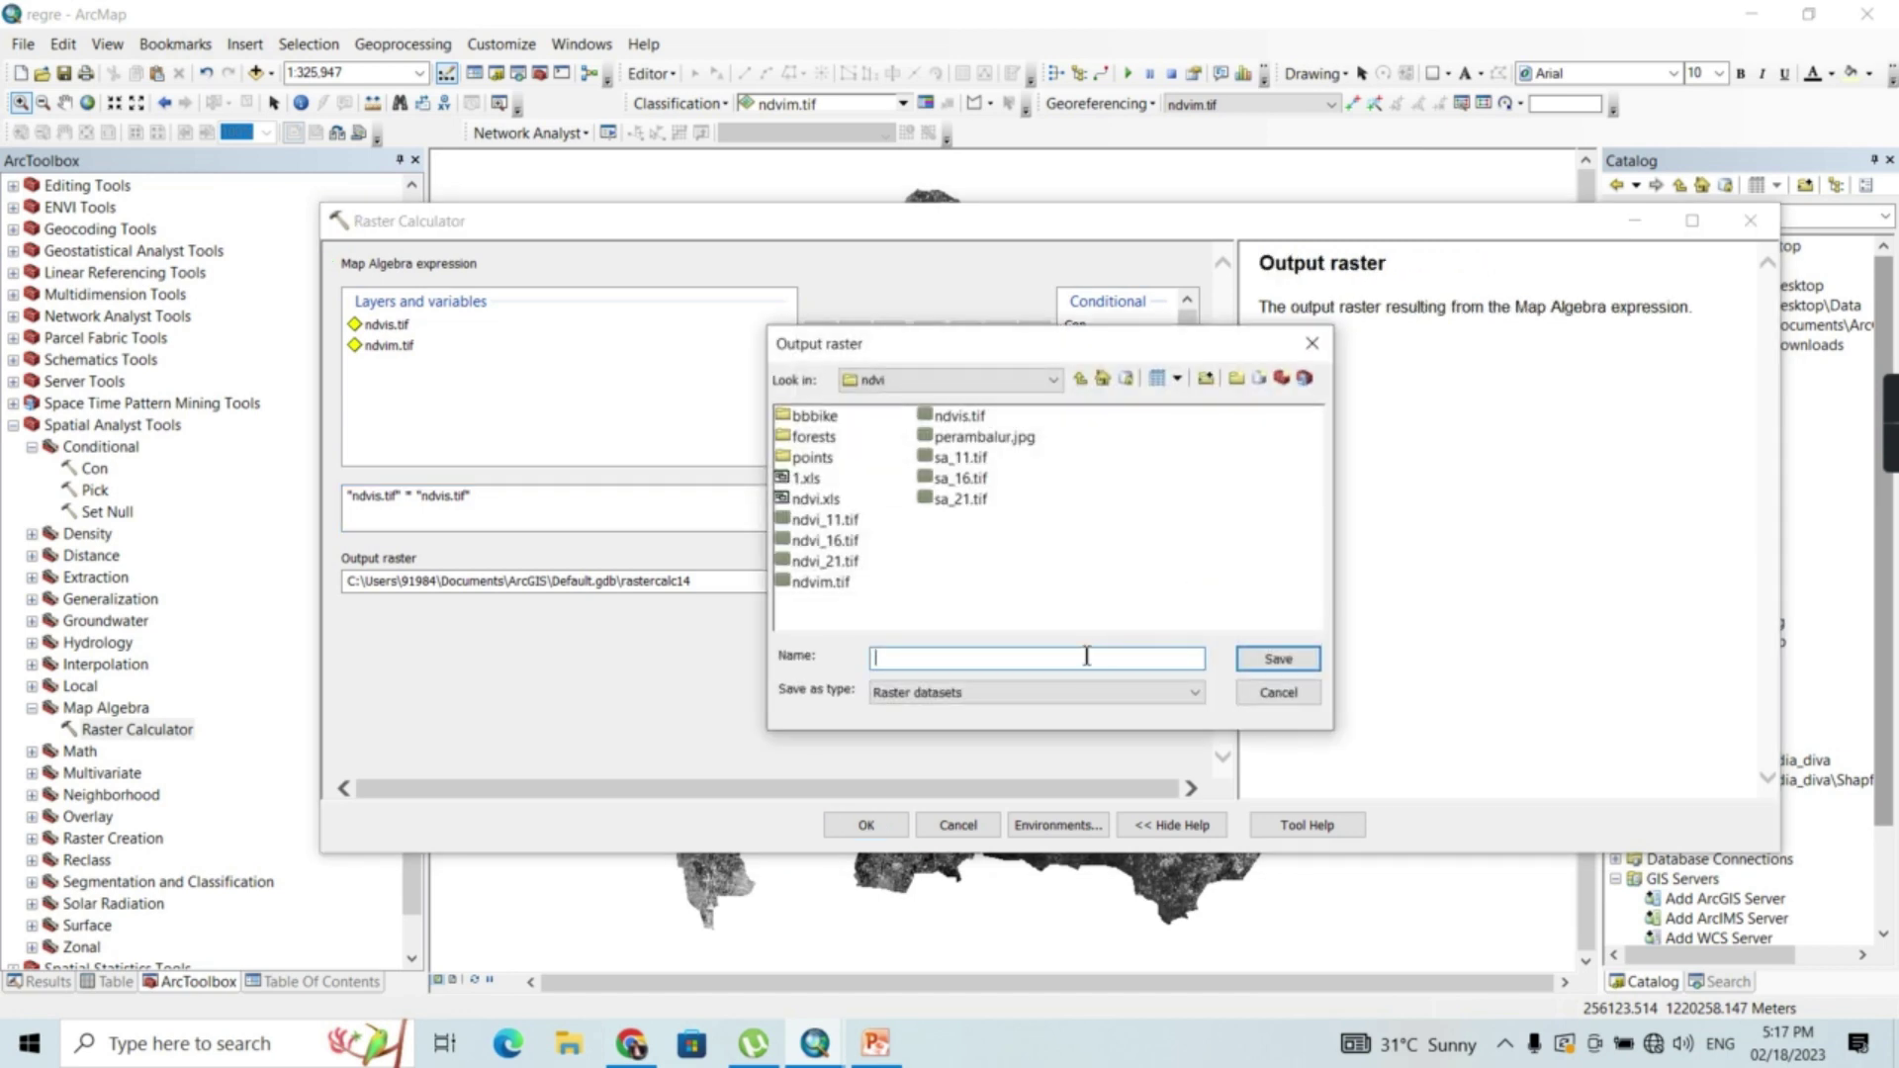
text(fv)
text(.tif)
key(Return)
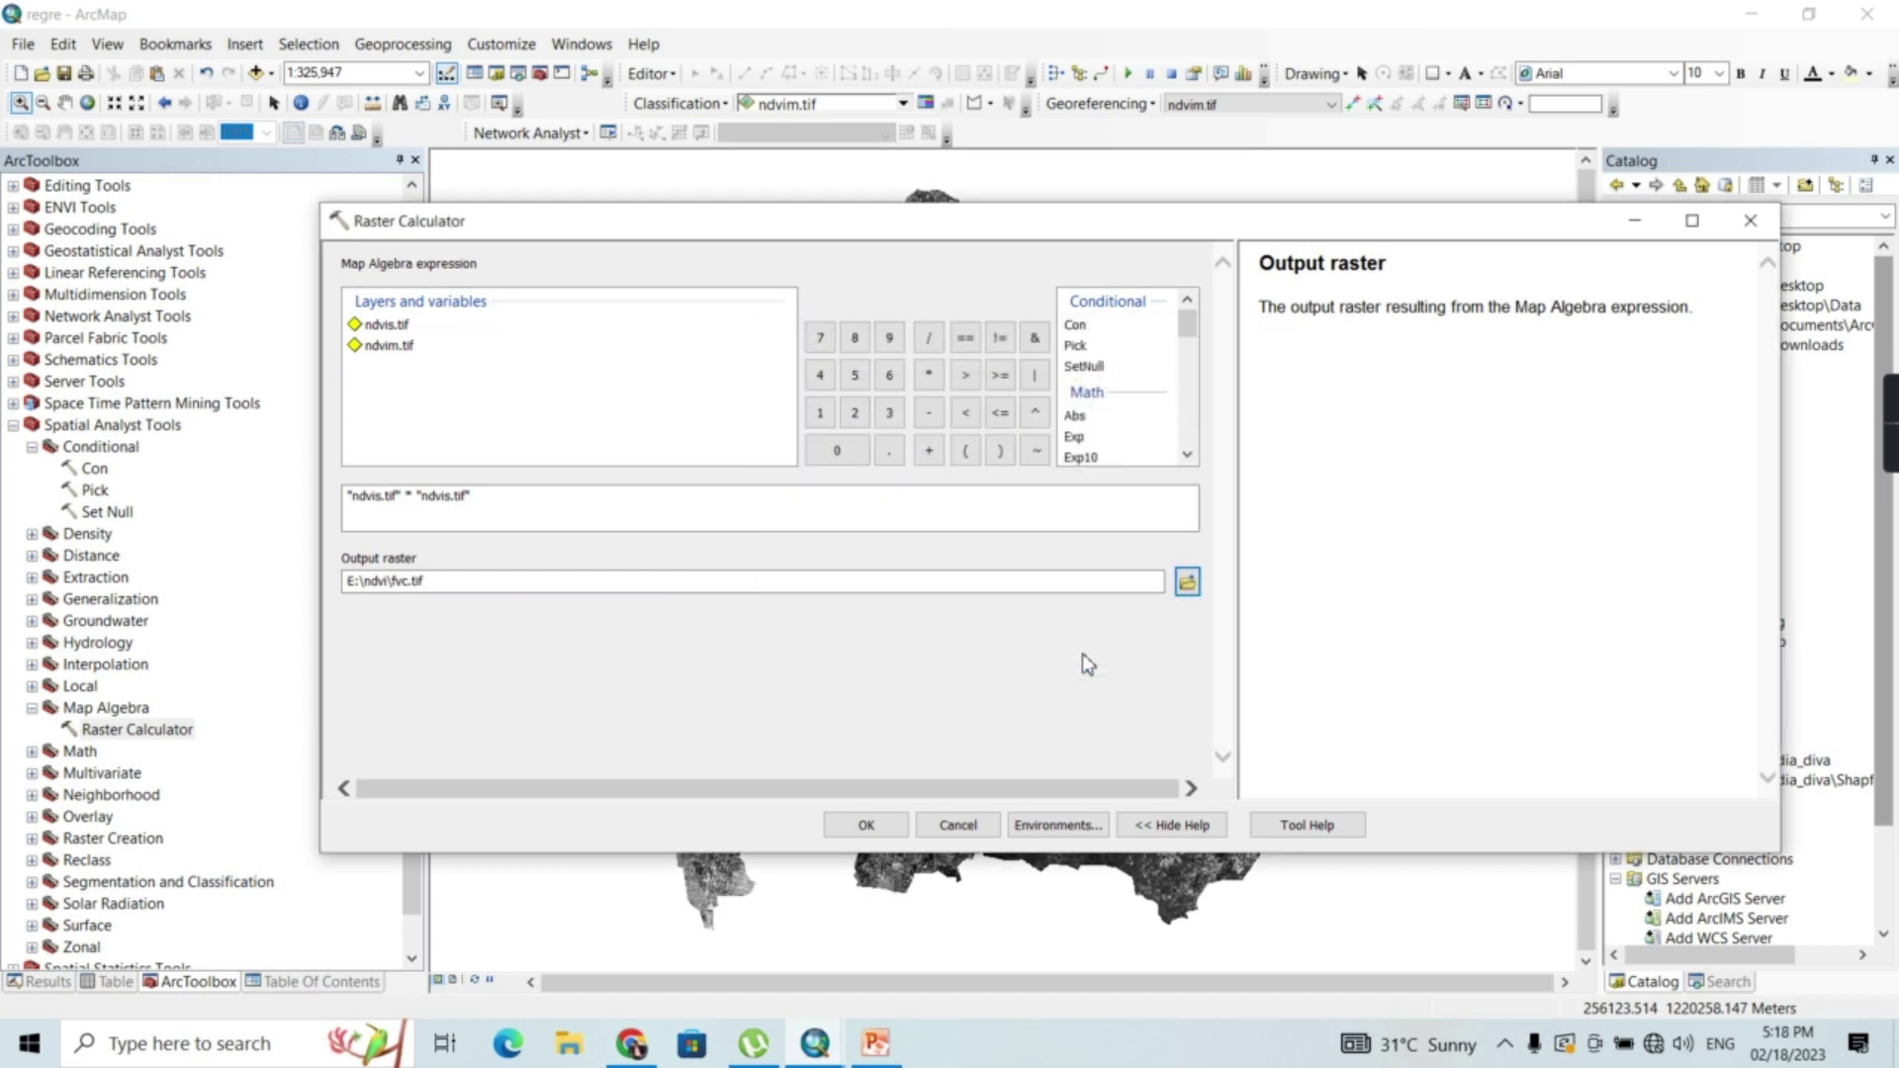
click(866, 827)
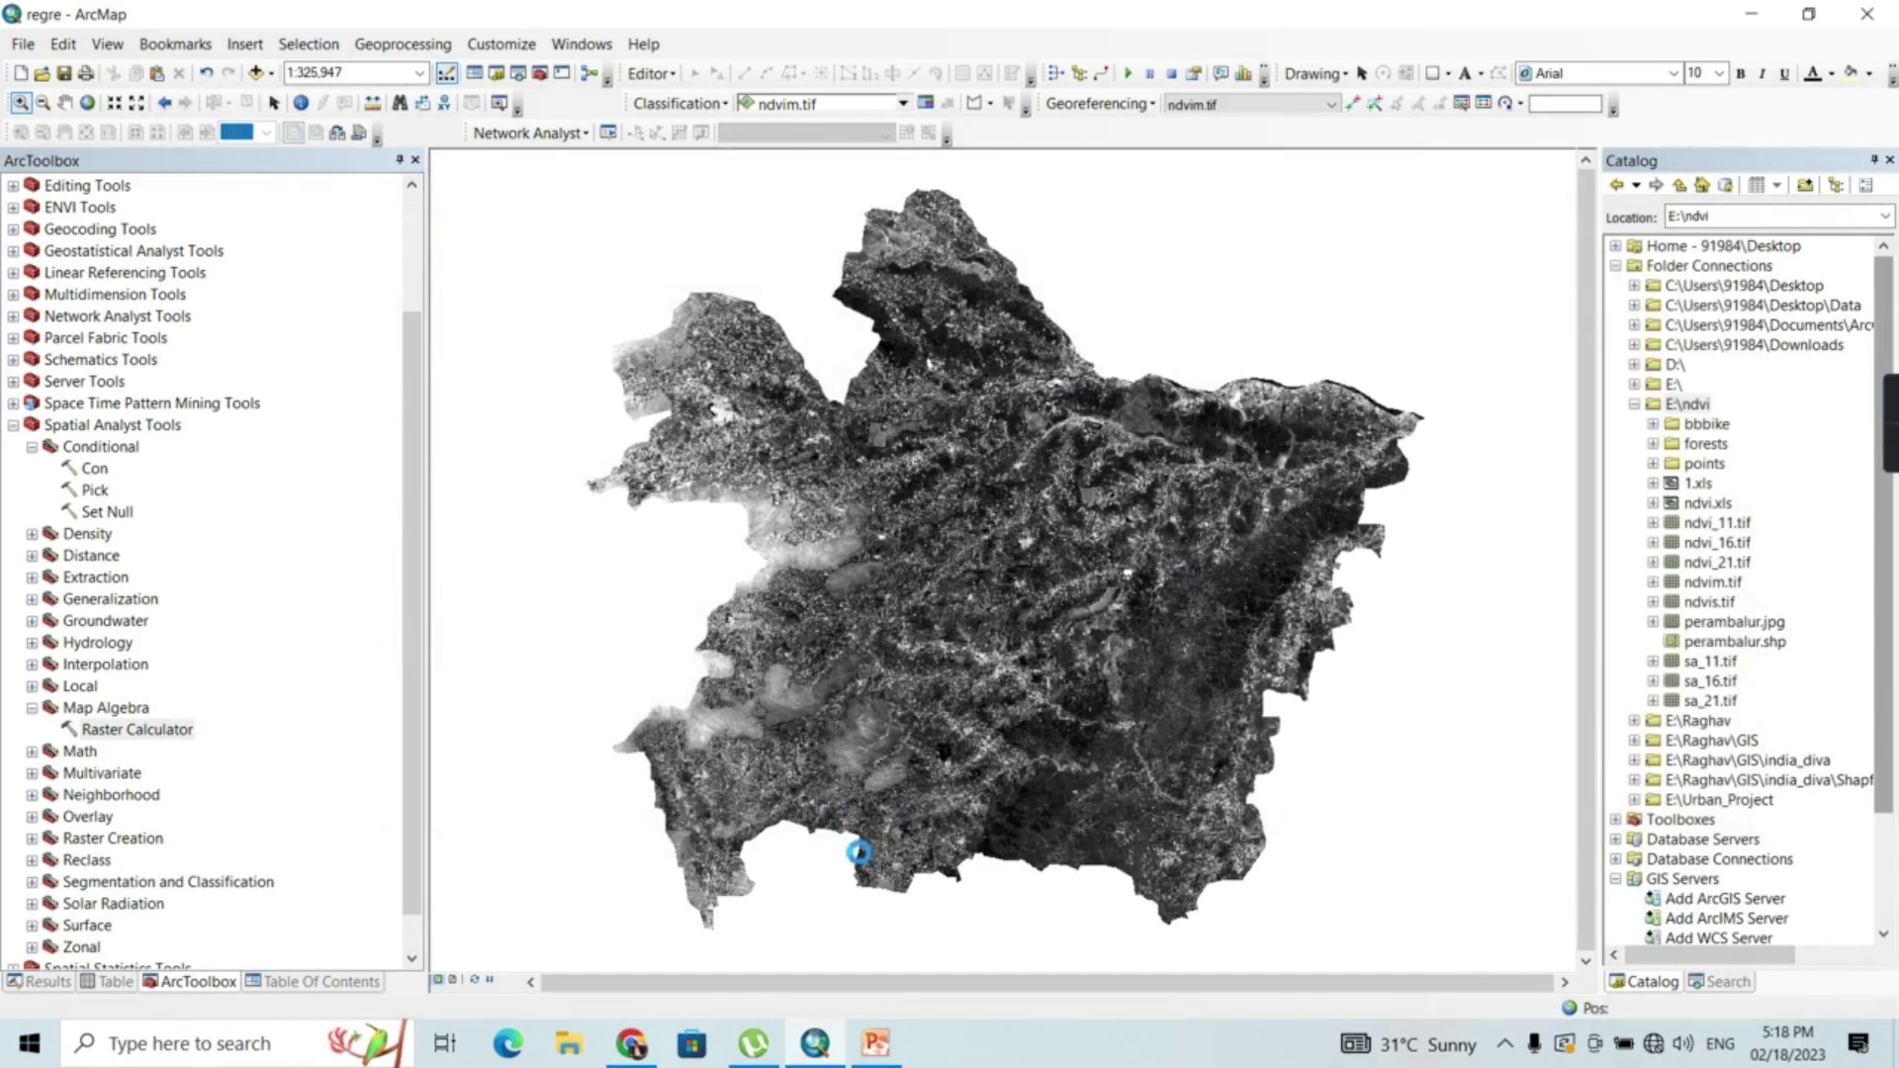
Apply the red-yellow-green color ramp to the fvc.tif layer and turn off the ndvis.tif layer
click(275, 983)
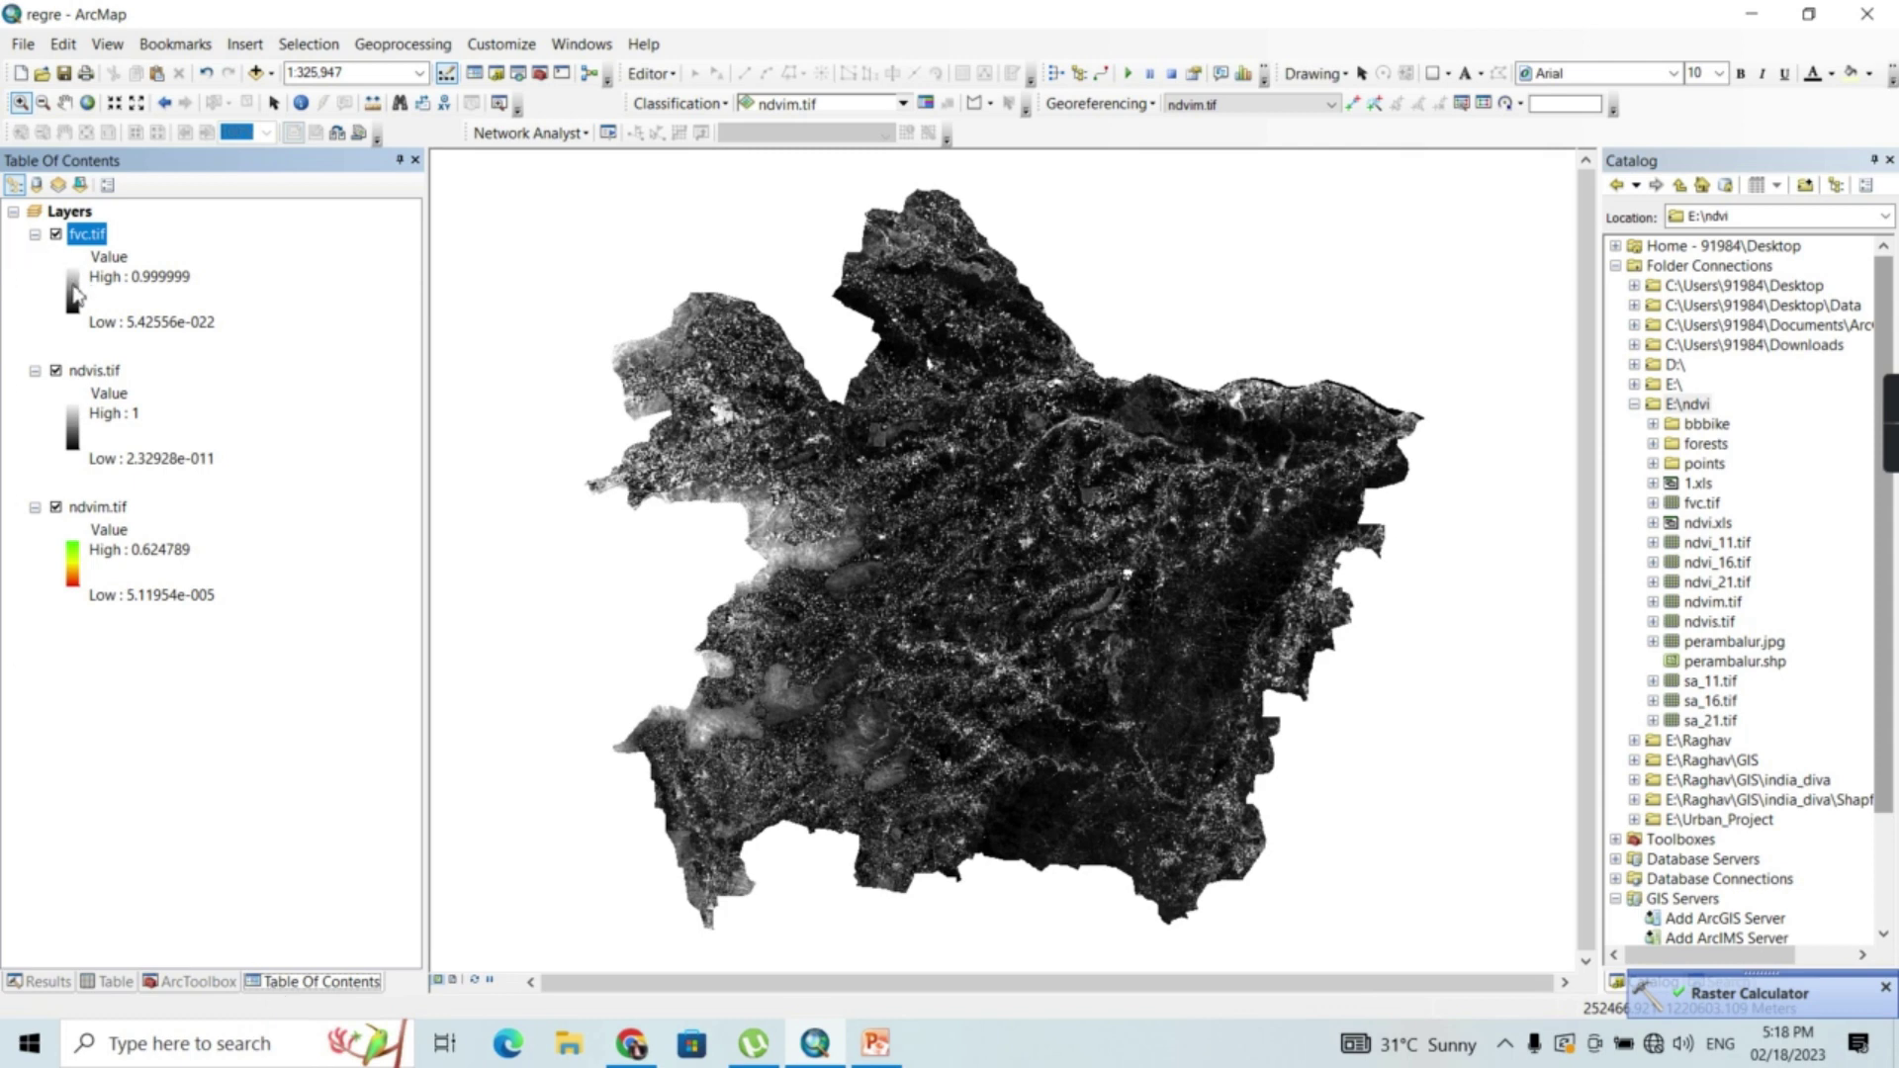
click(74, 295)
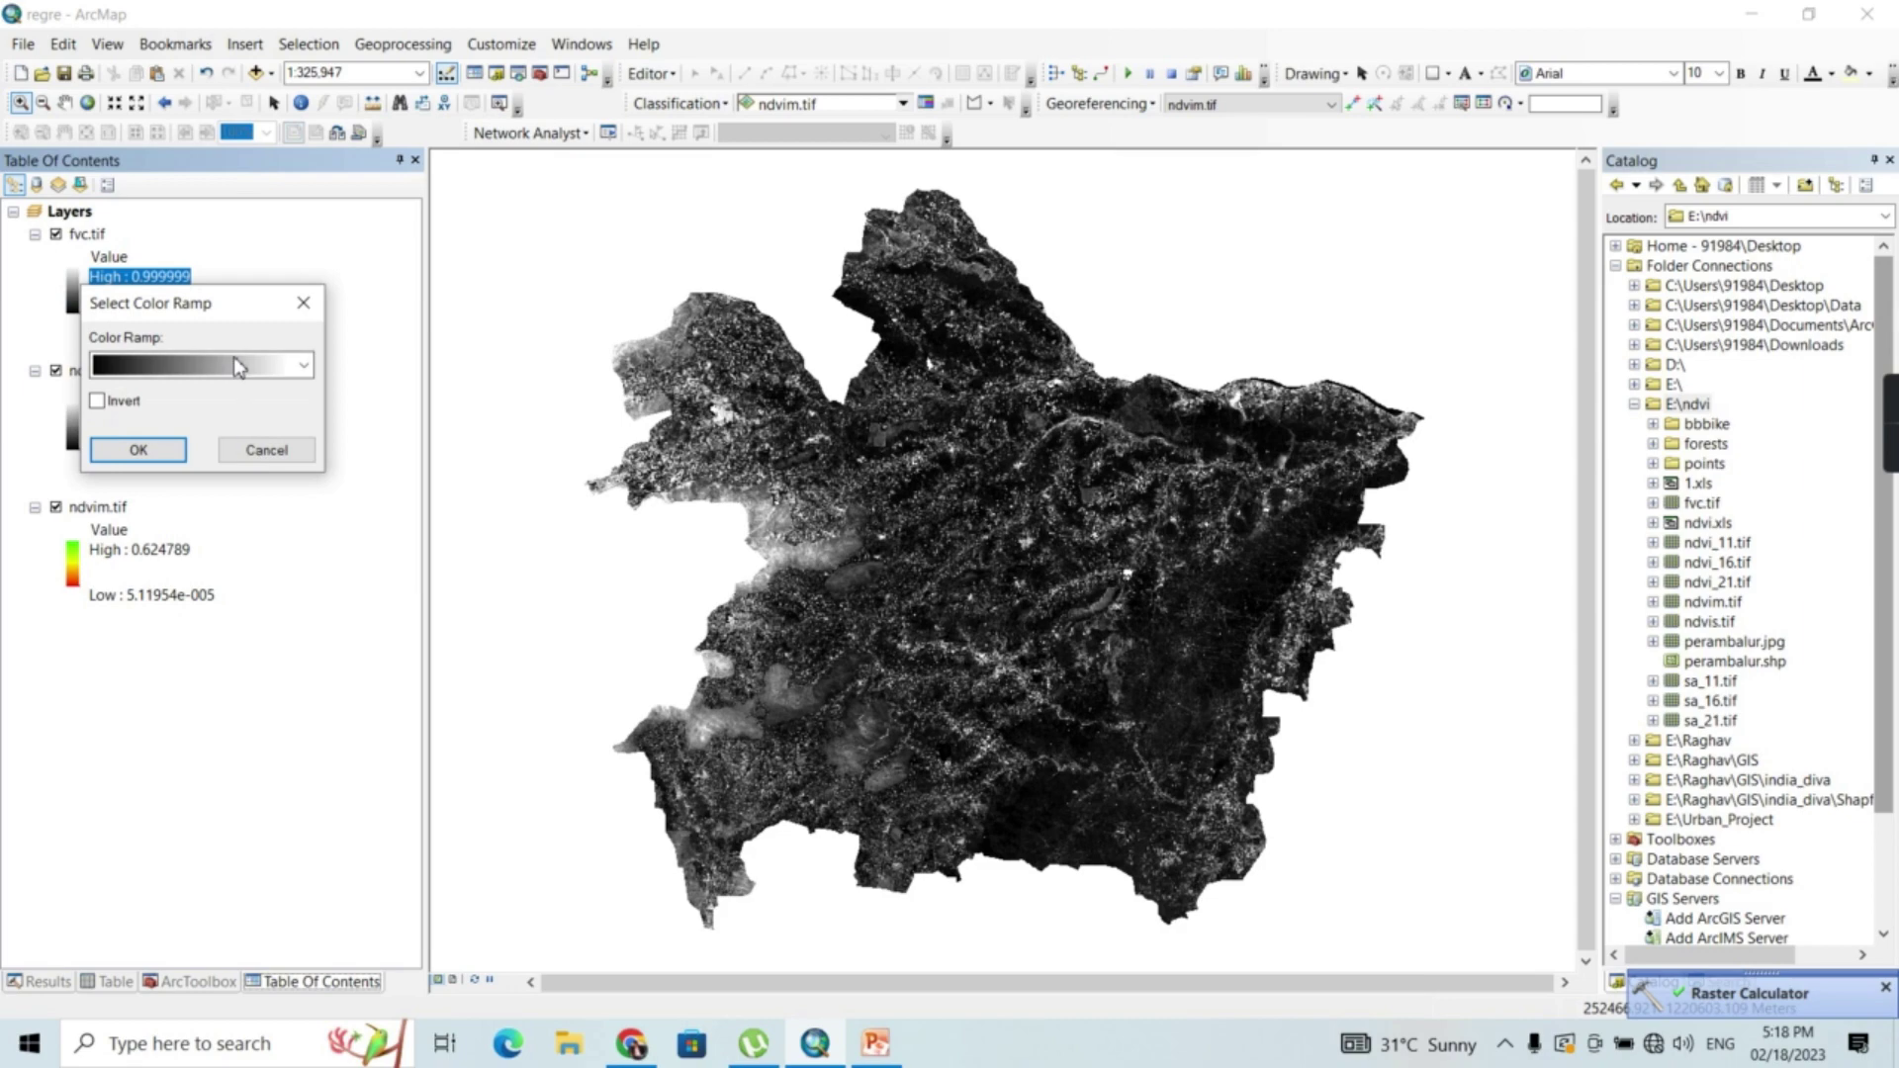
click(197, 365)
click(193, 487)
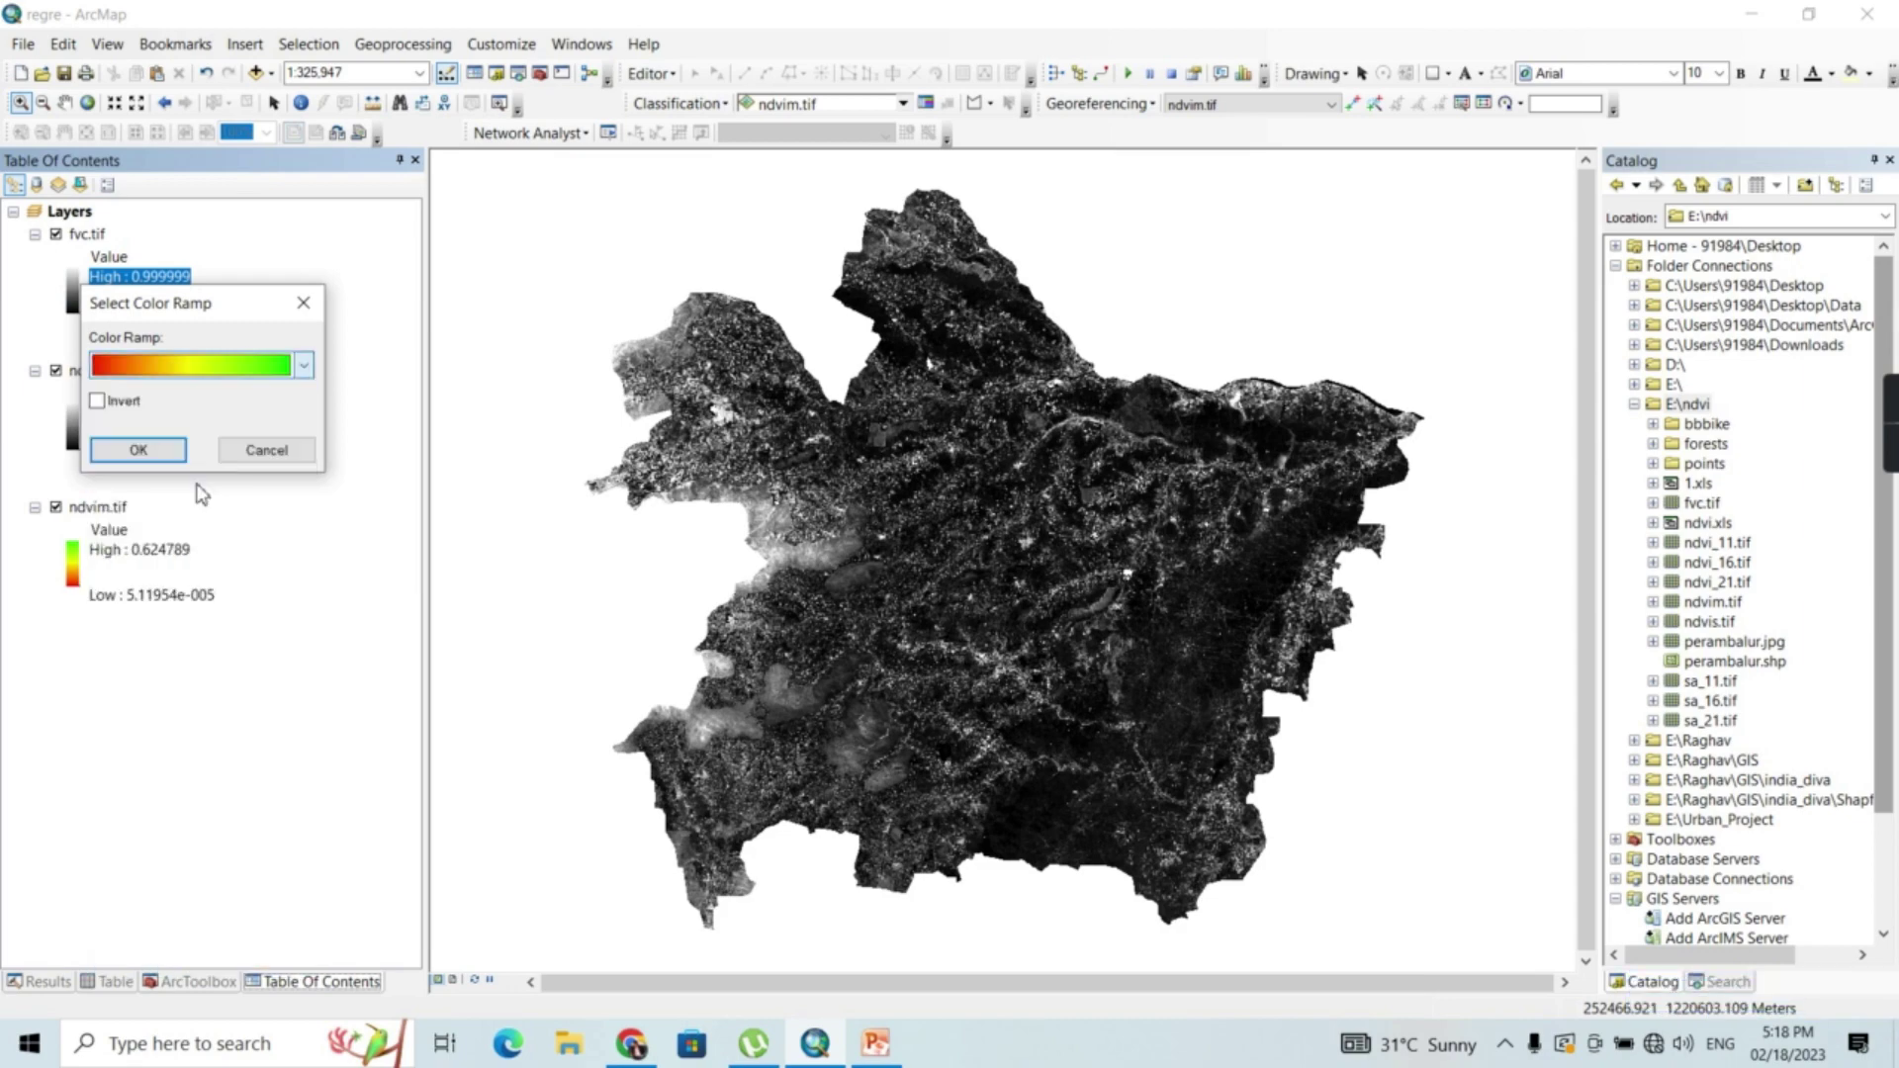
click(142, 450)
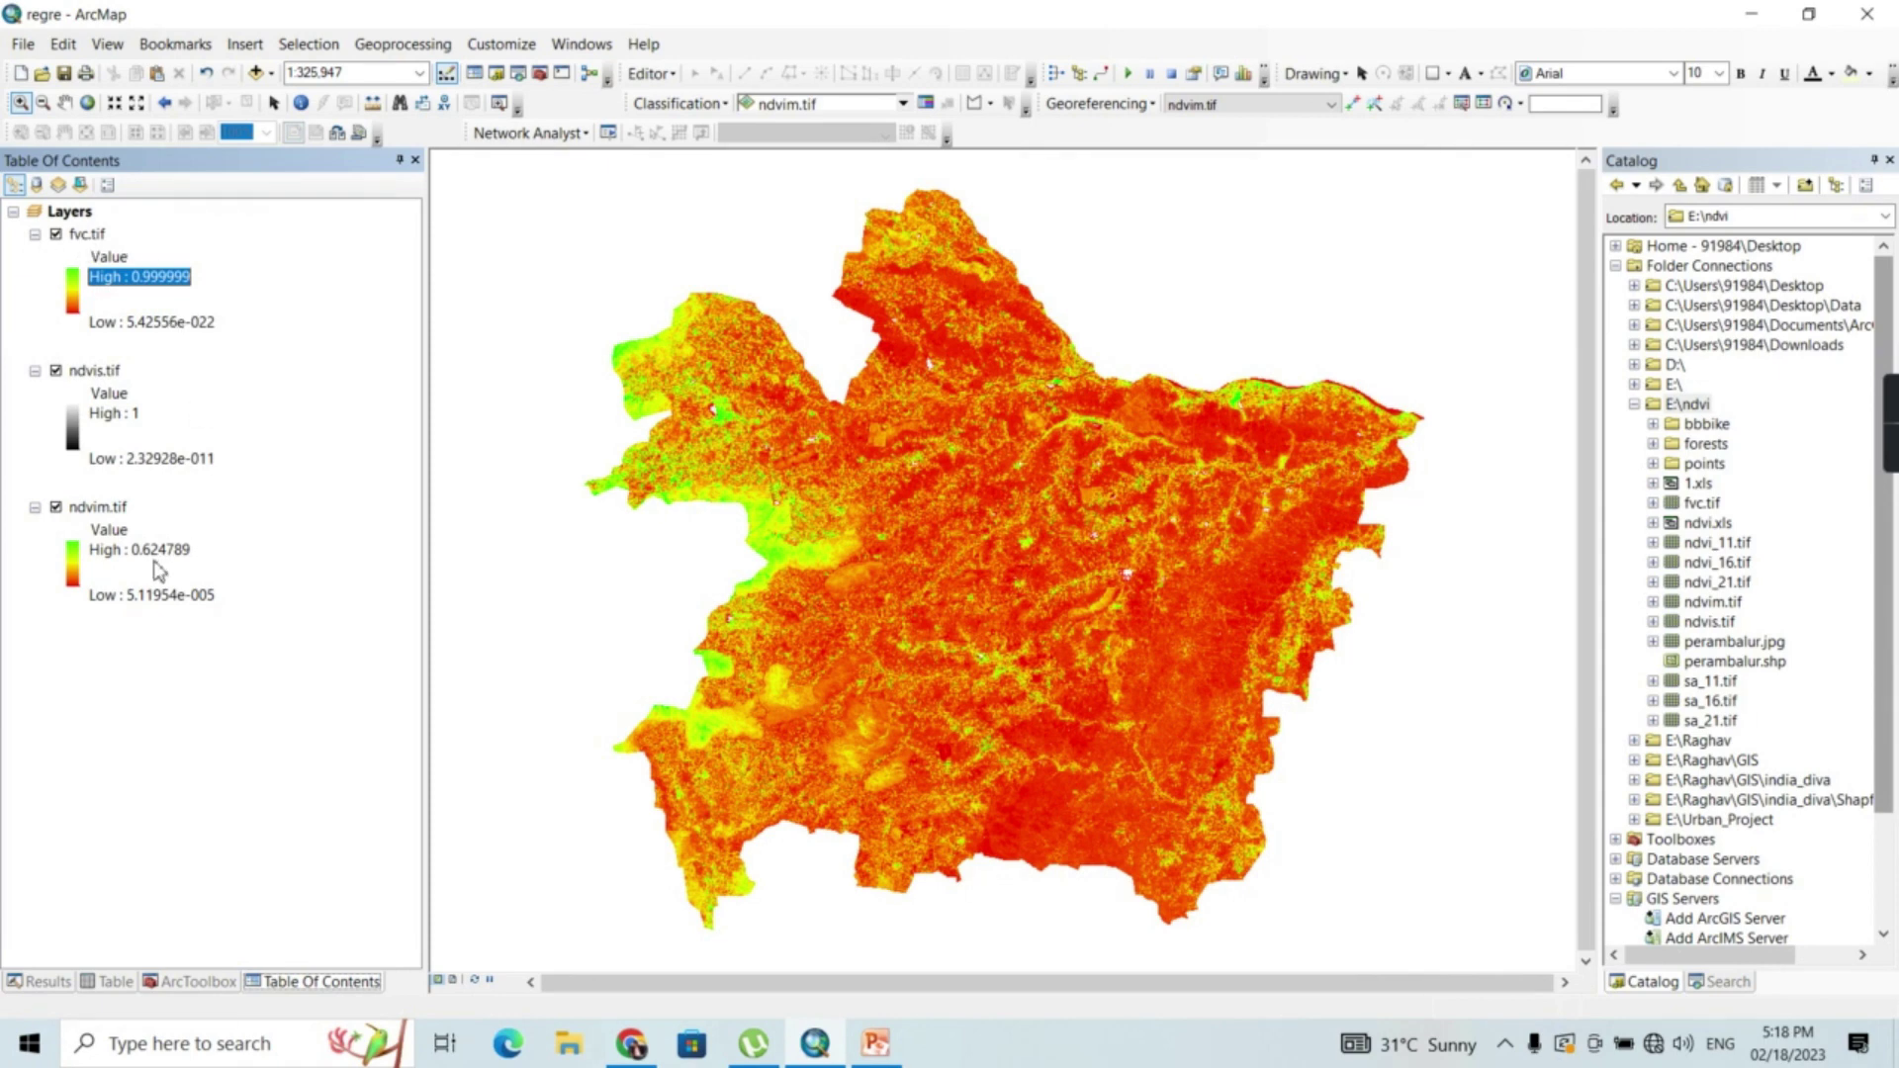
click(56, 370)
click(55, 235)
Build a new Raster Calculator expression that subtracts the vegetation raster from one: 1 - "fvc.tif"
click(198, 981)
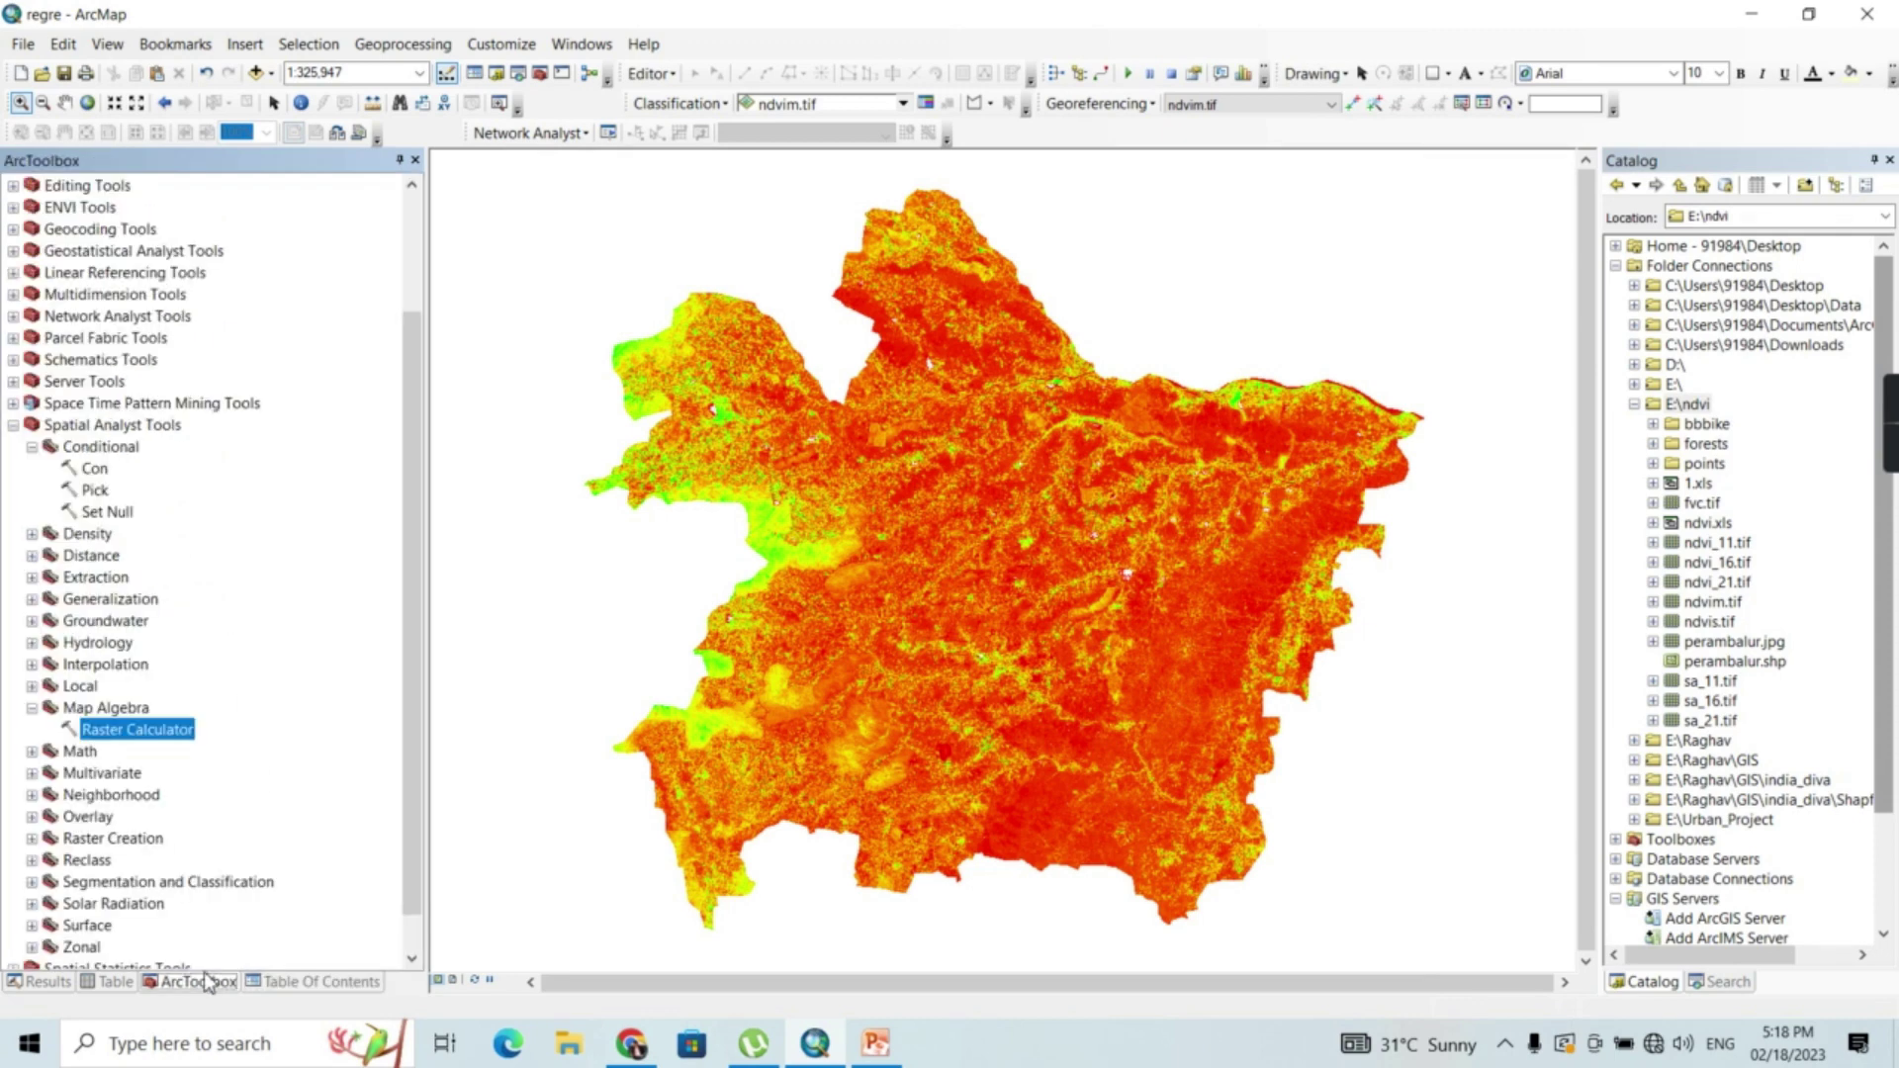
double_click(145, 730)
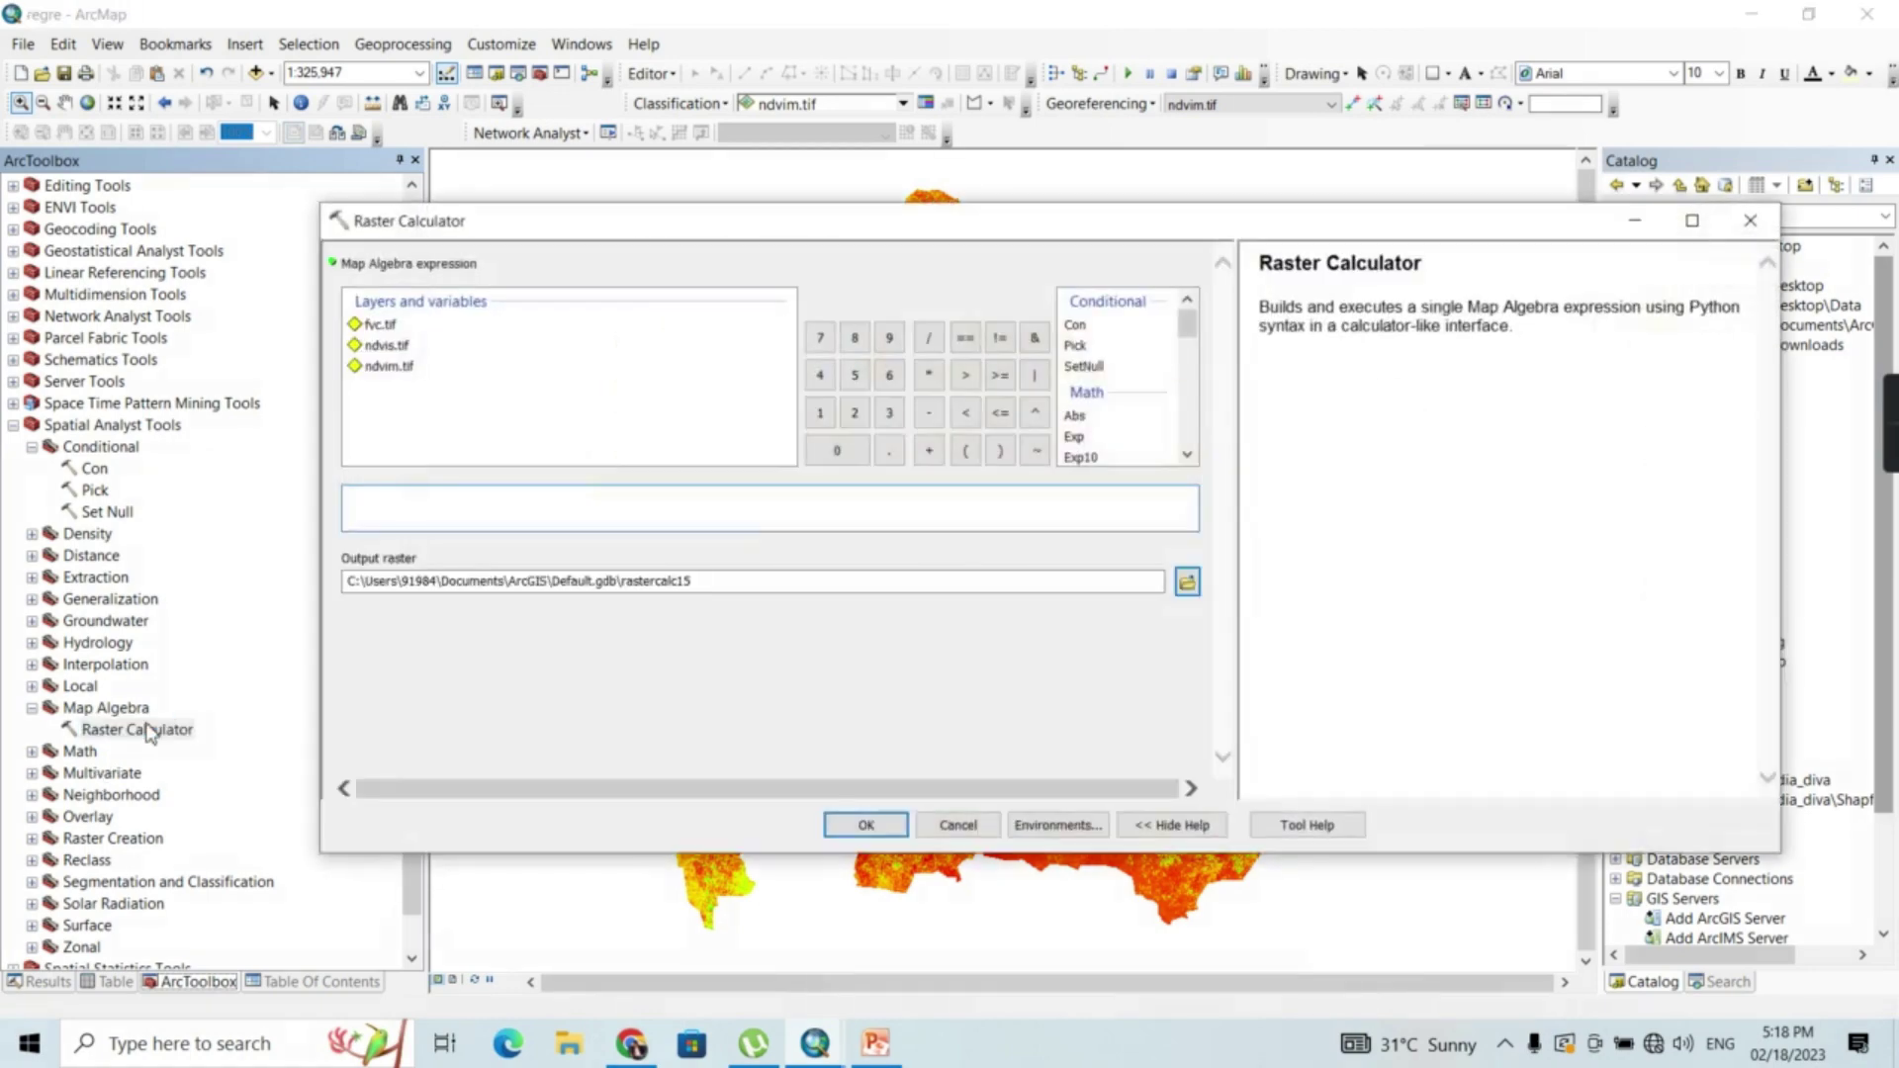
click(392, 527)
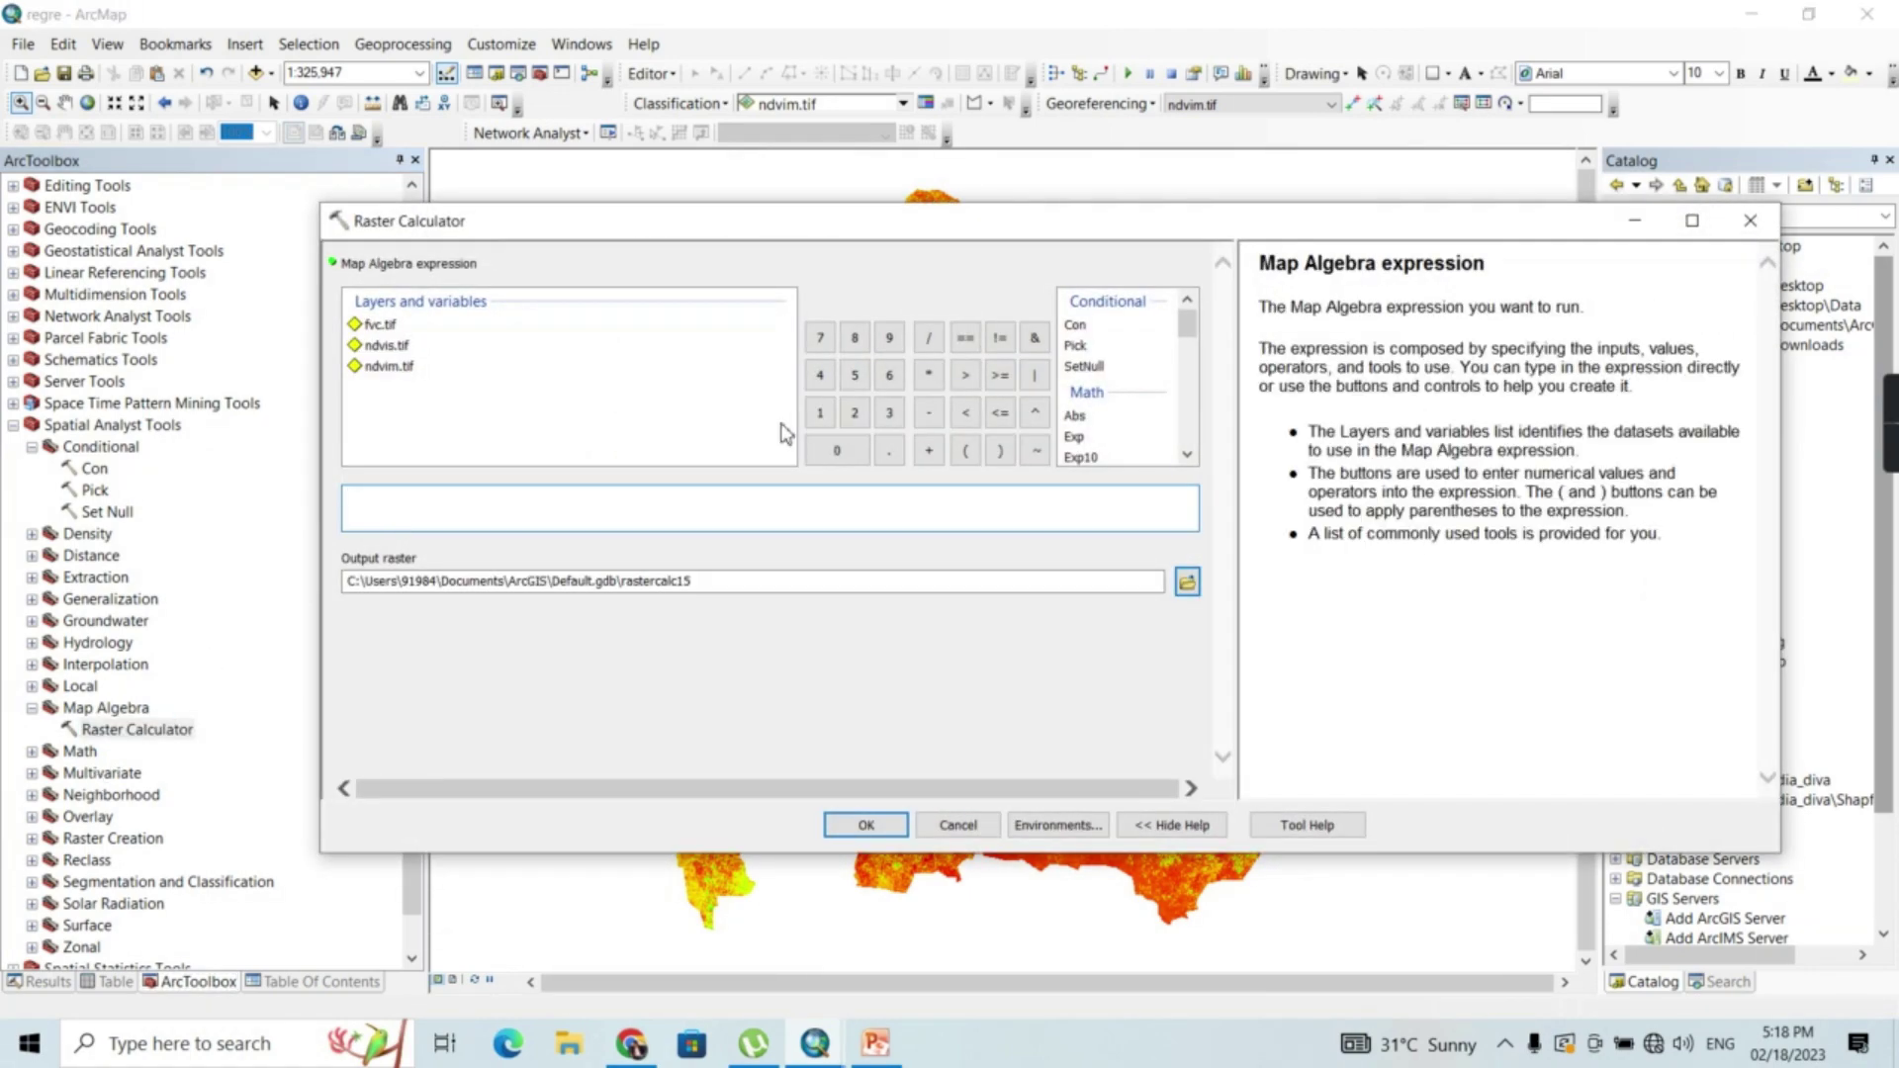
click(817, 420)
click(928, 415)
double_click(381, 326)
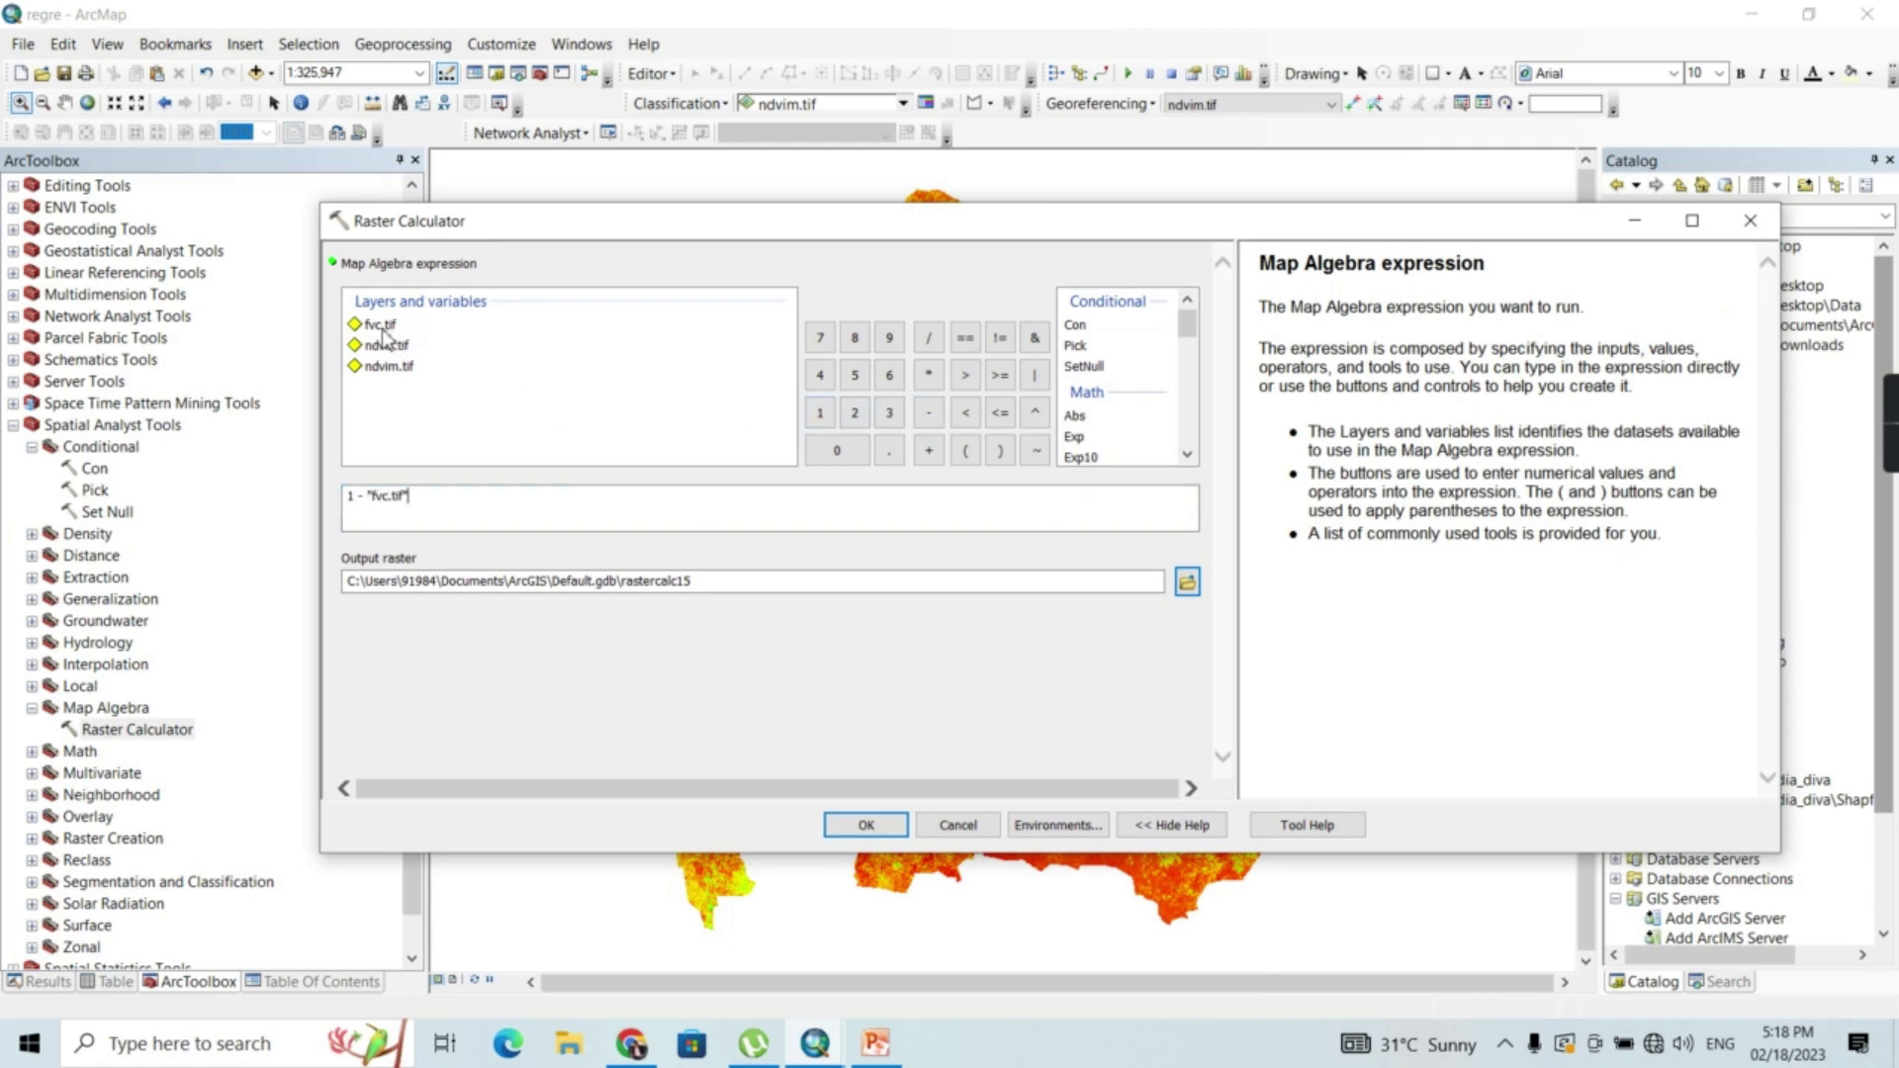
Save the output raster as fis.tif in the E:\ndvi folder and run the subtraction
click(1186, 583)
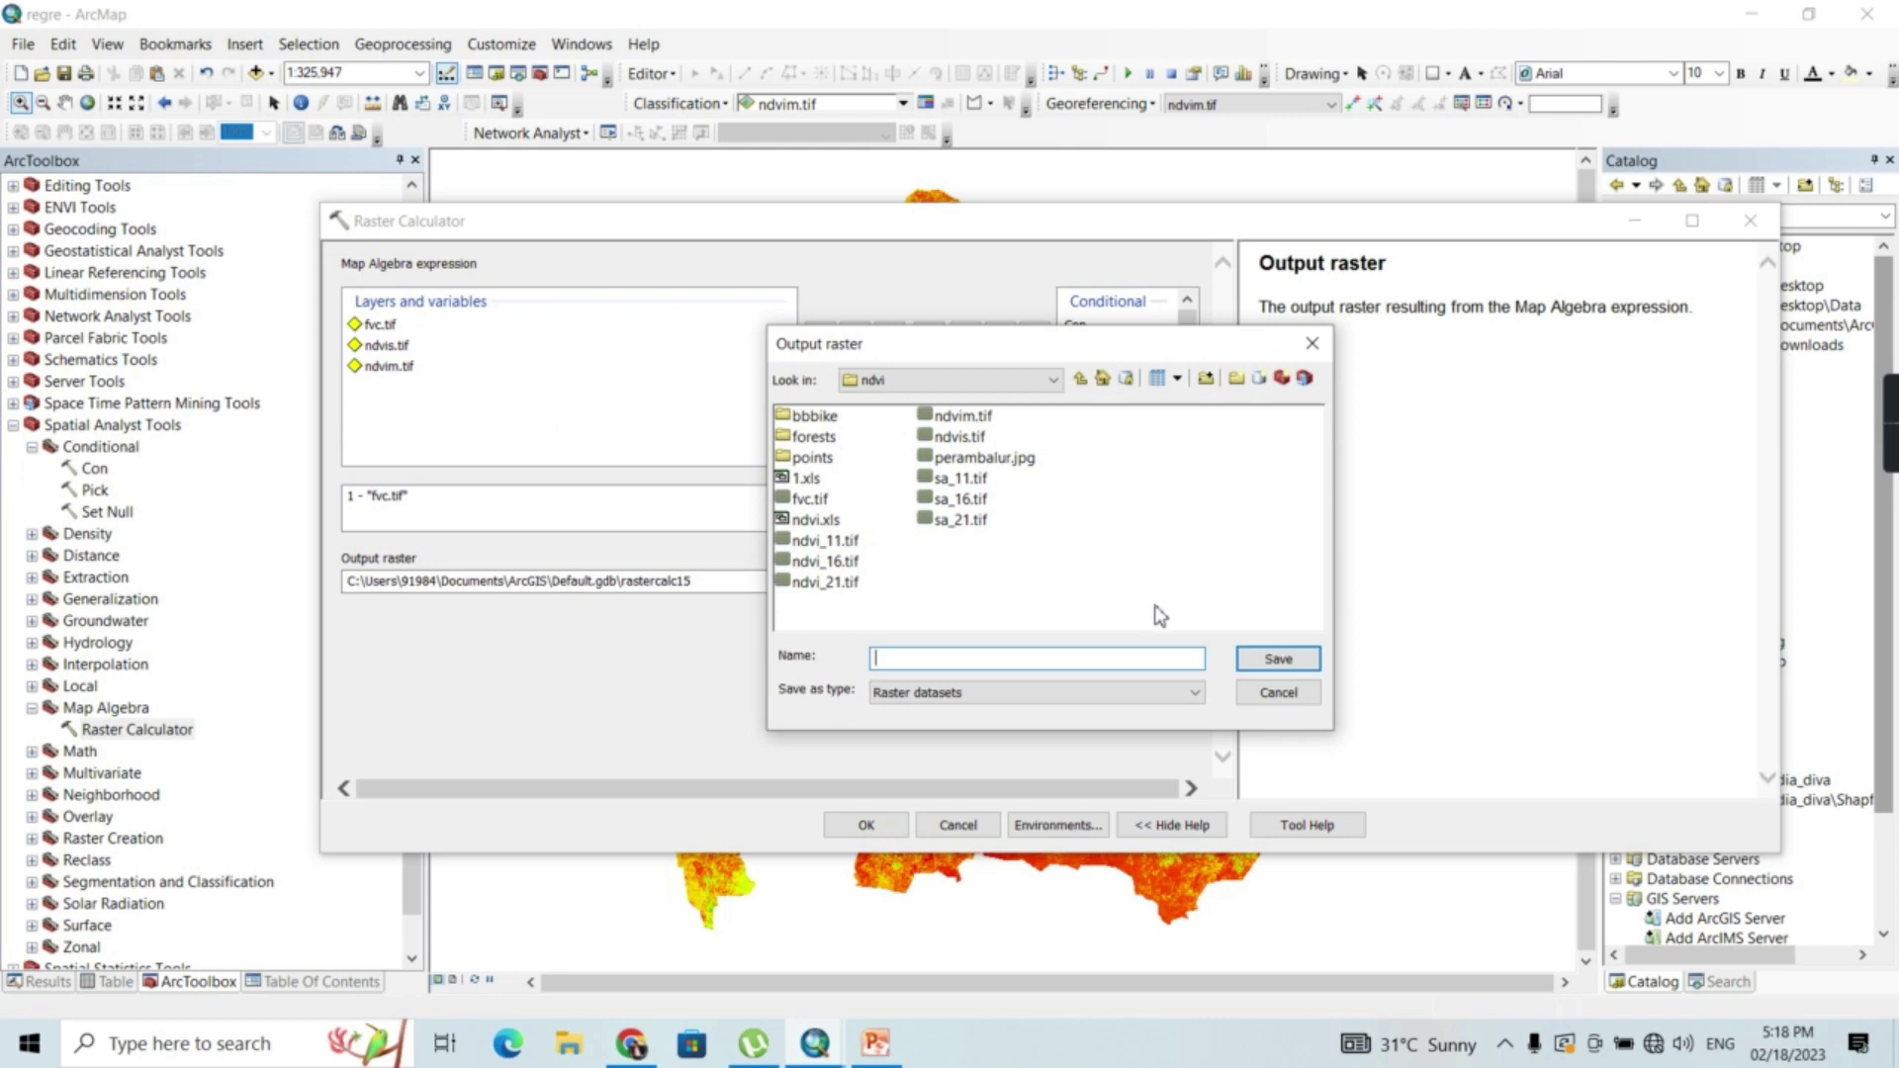
text(fis.tif)
key(Return)
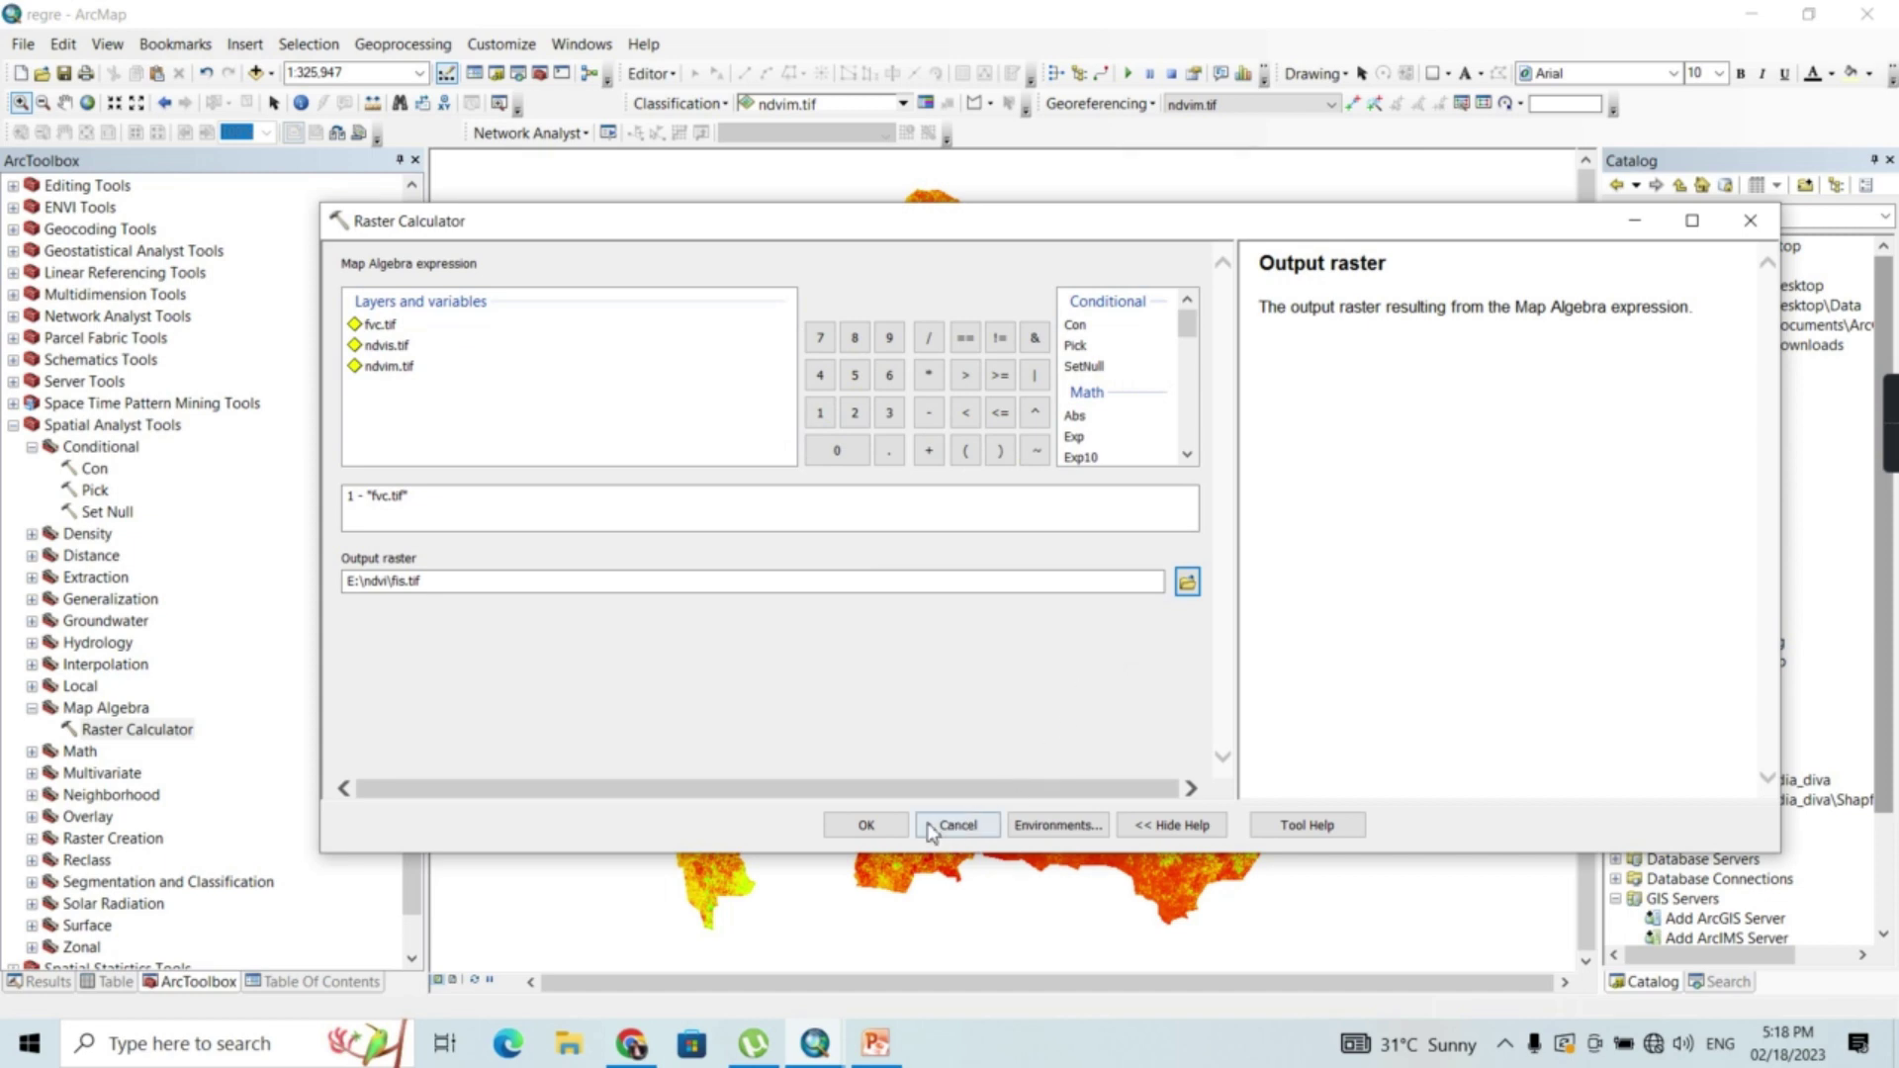
click(866, 825)
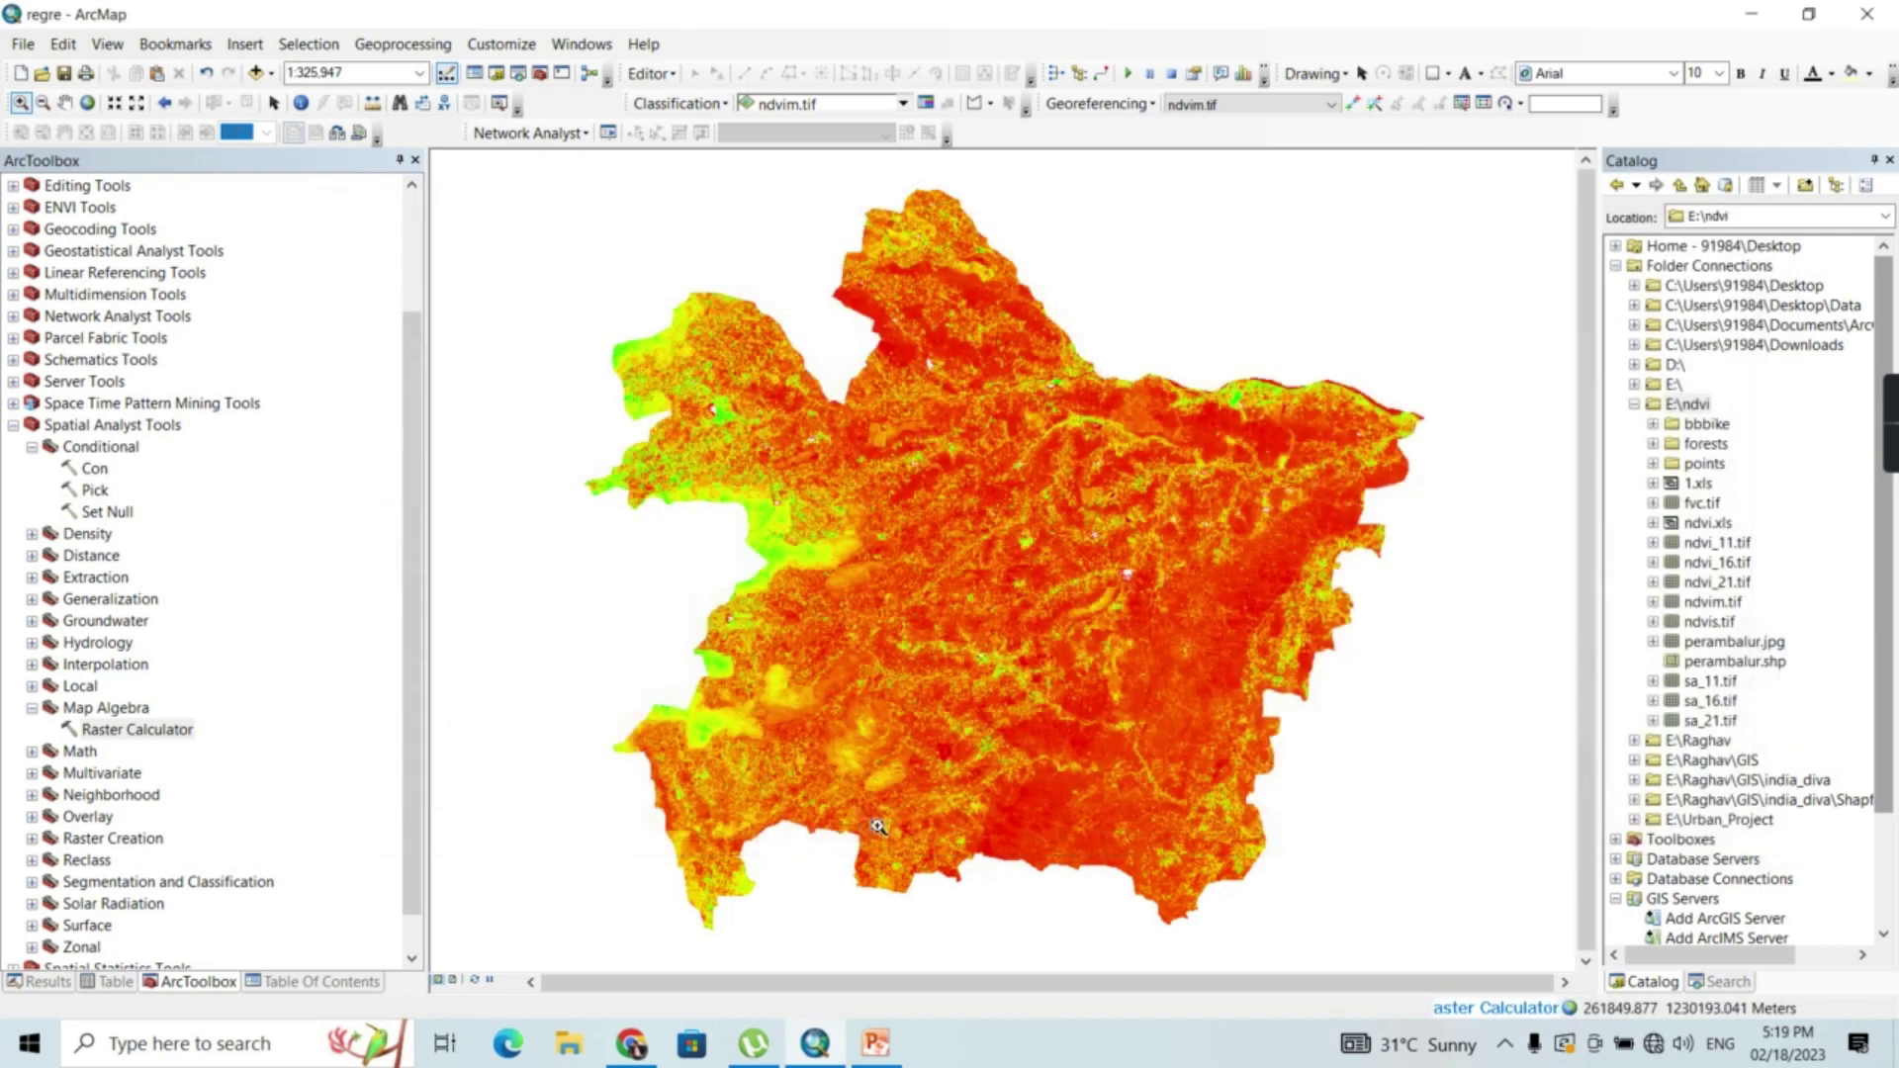
Apply the blue-yellow-red color ramp to fis.tif, and toggle its visibility to compare it with fvc.tif beneath
click(308, 987)
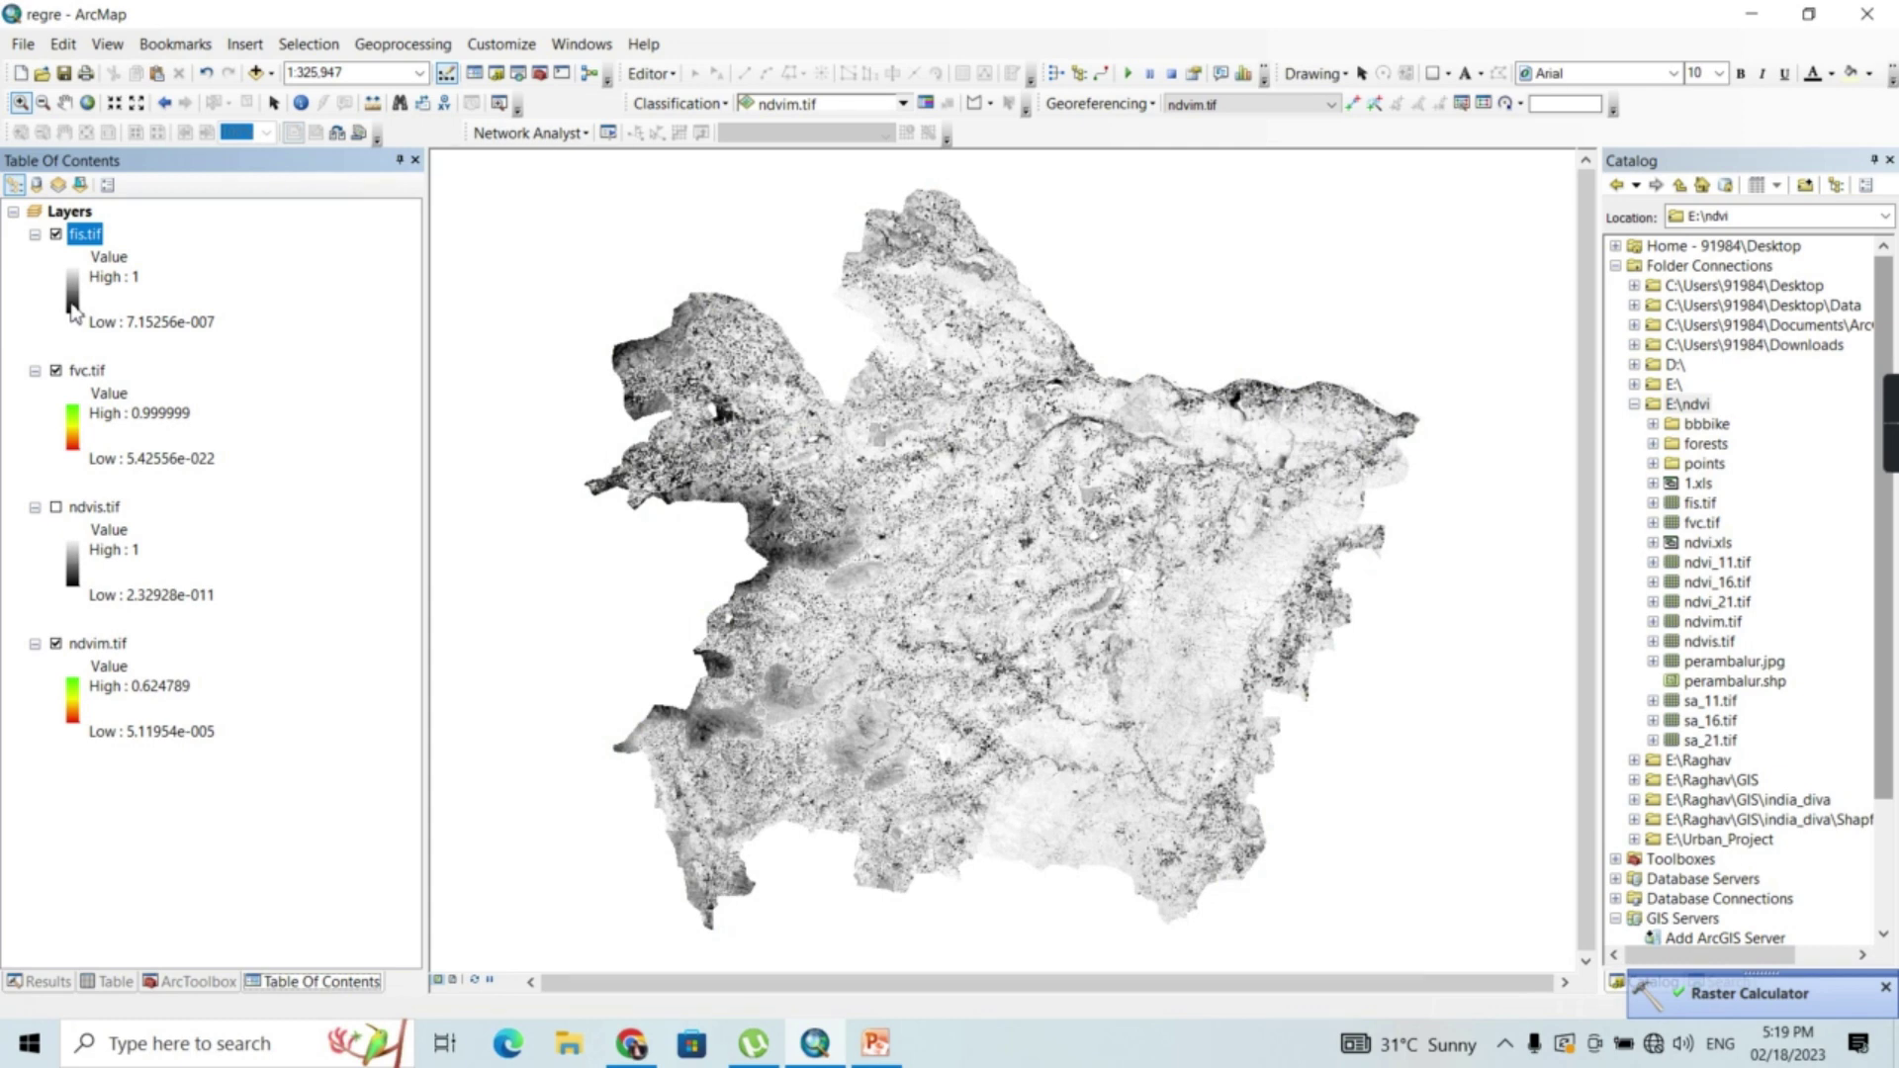
double_click(71, 307)
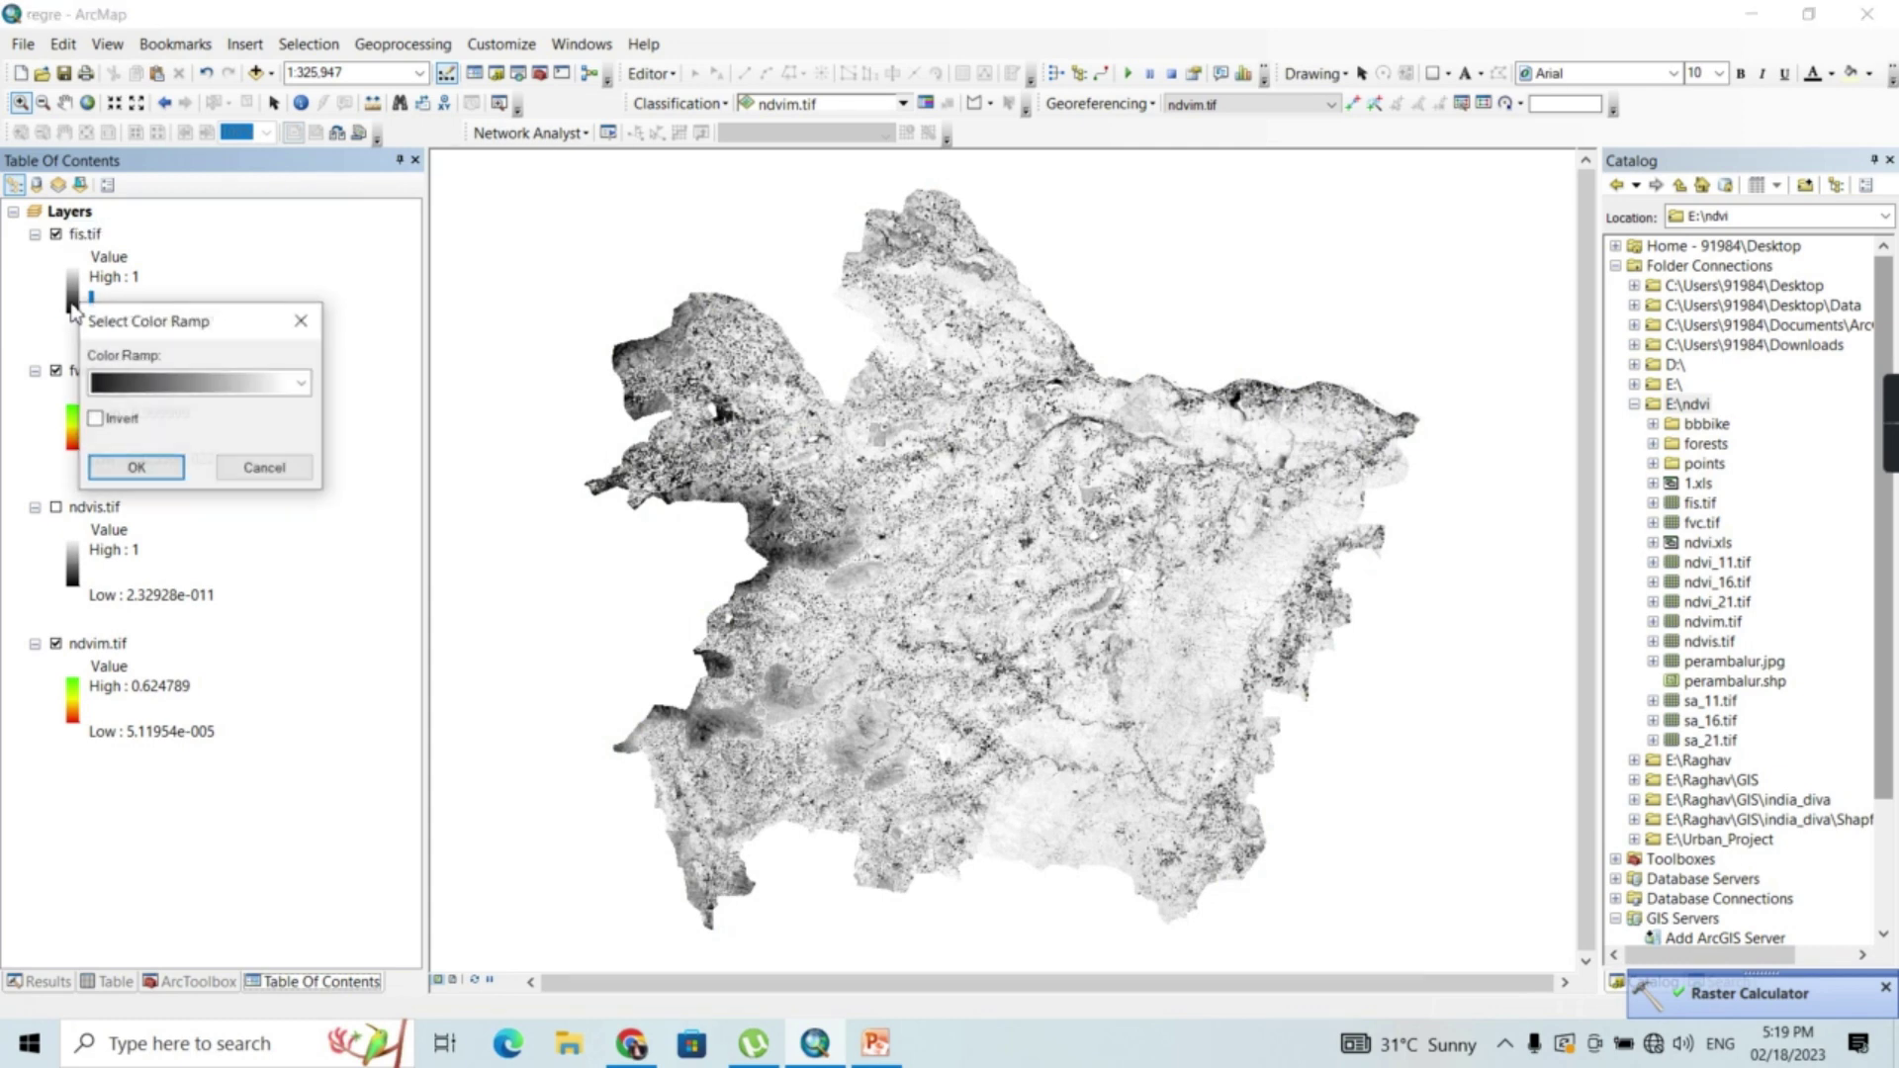
click(303, 384)
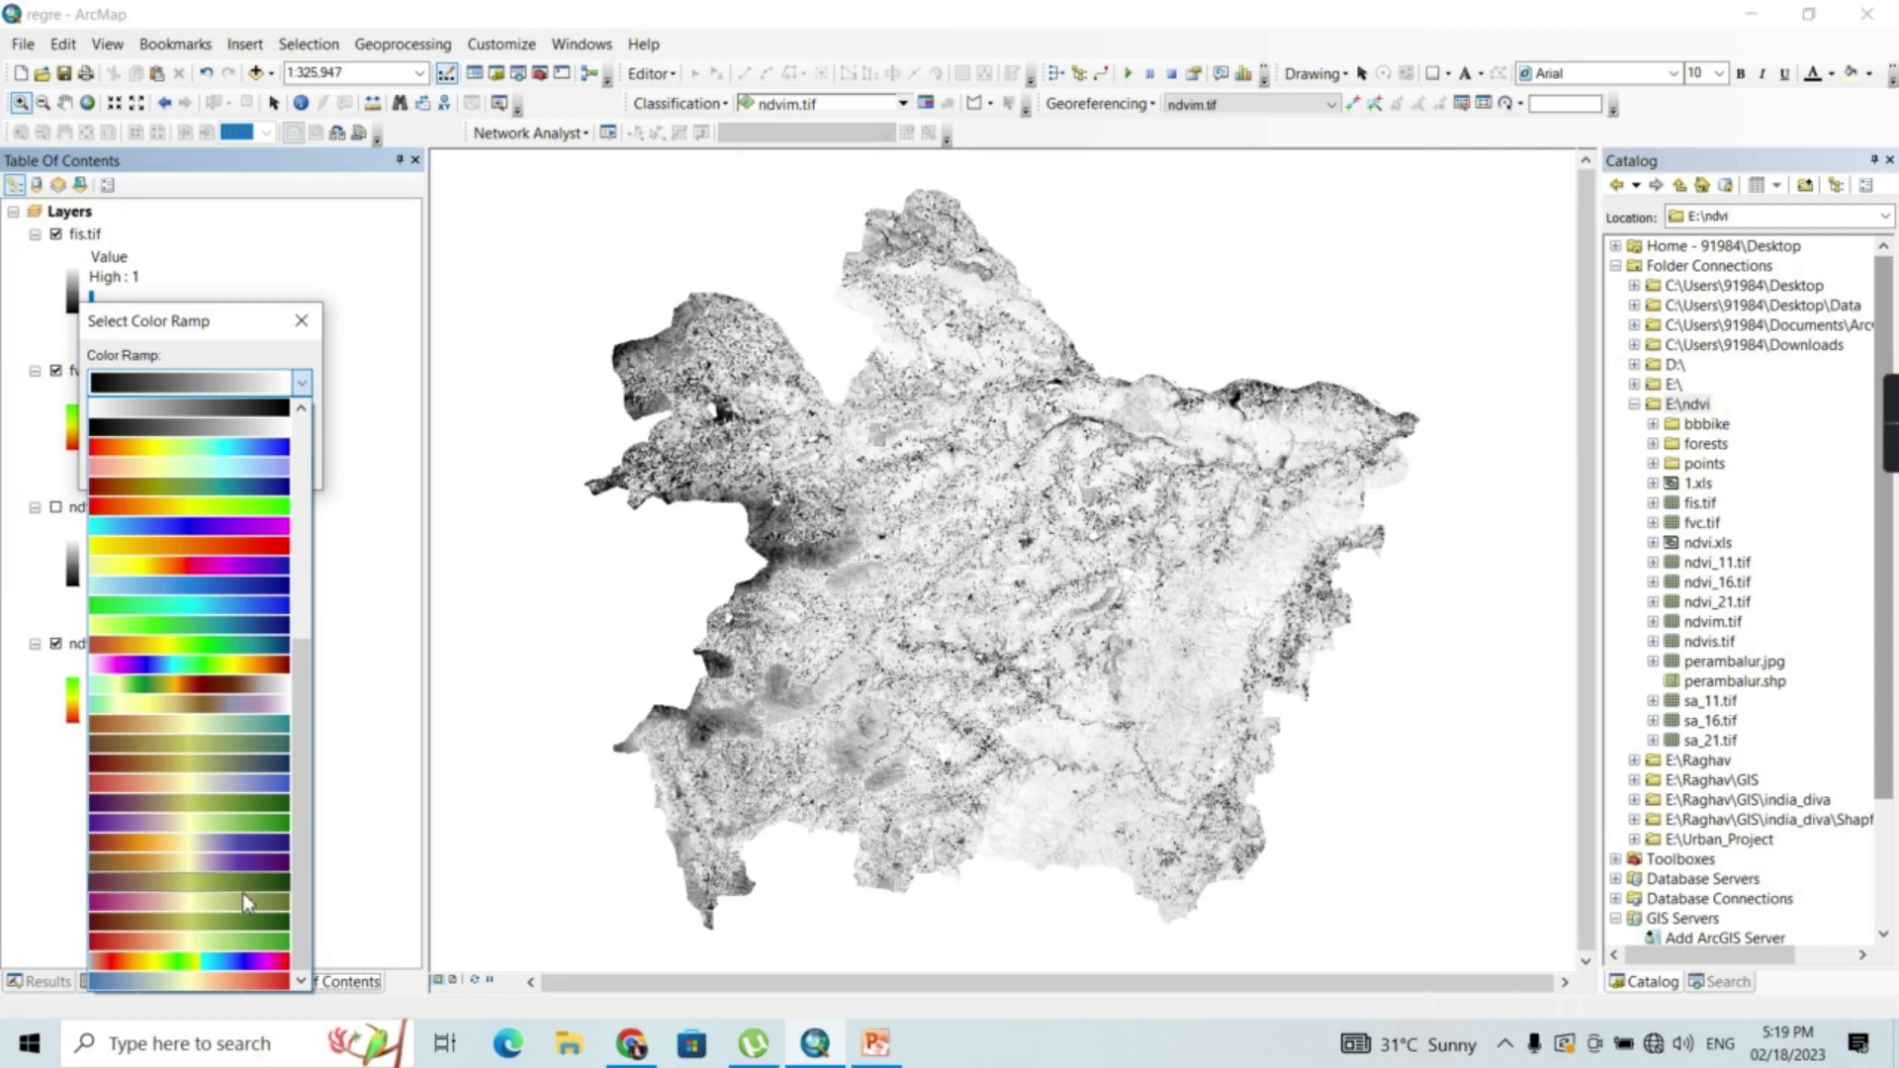
click(203, 979)
click(135, 467)
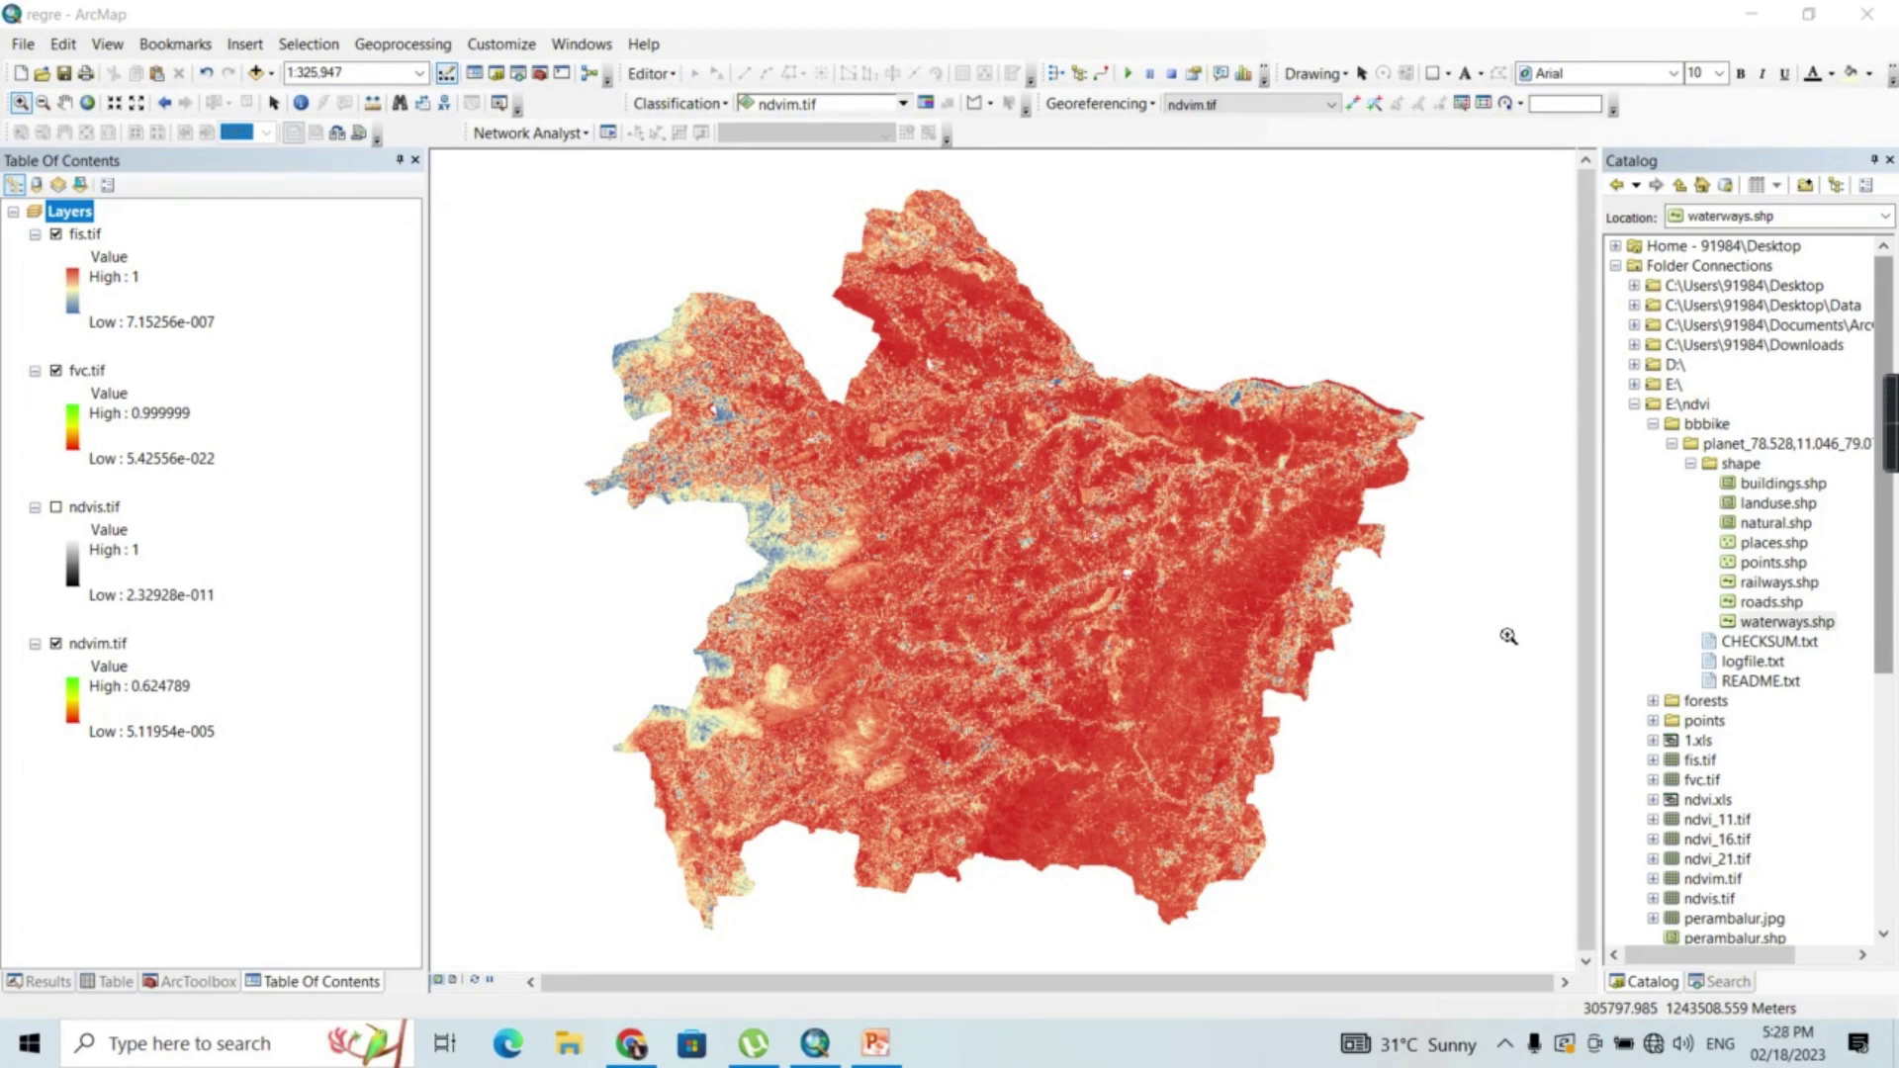
click(55, 236)
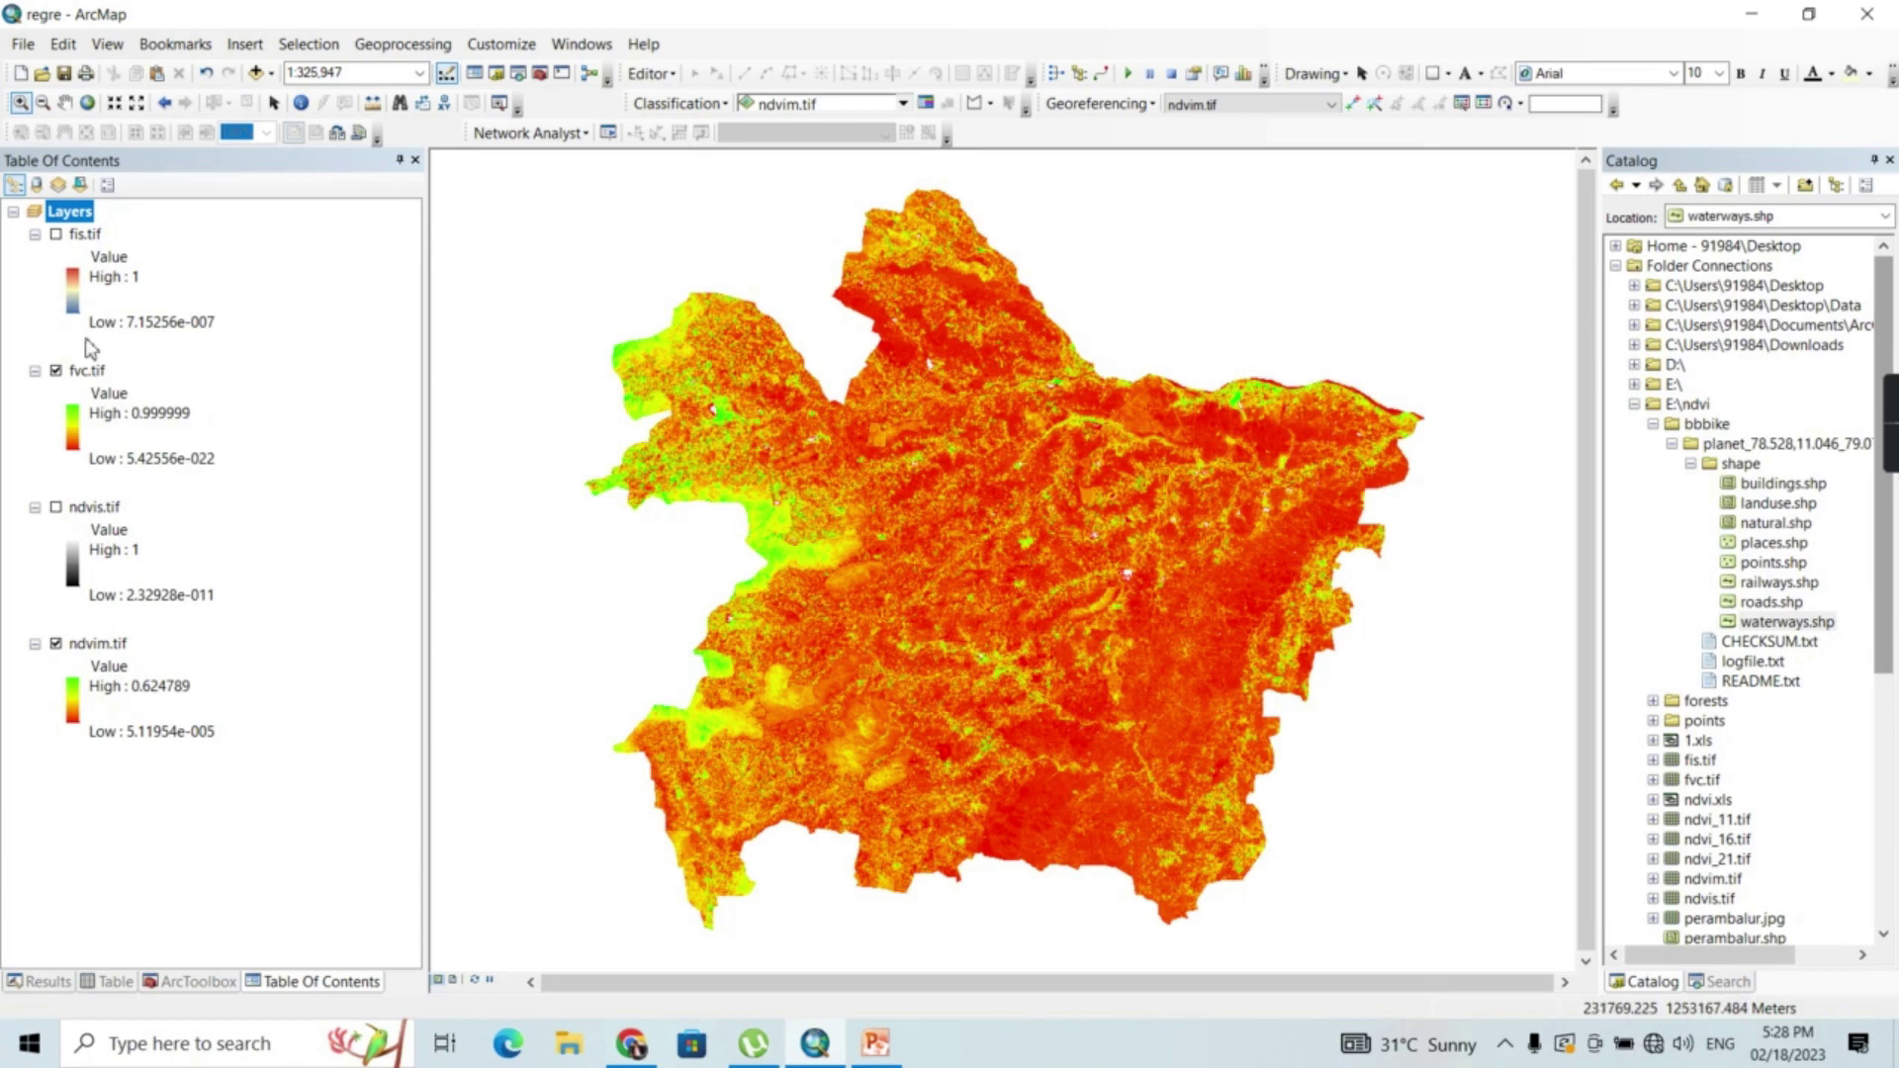
click(55, 234)
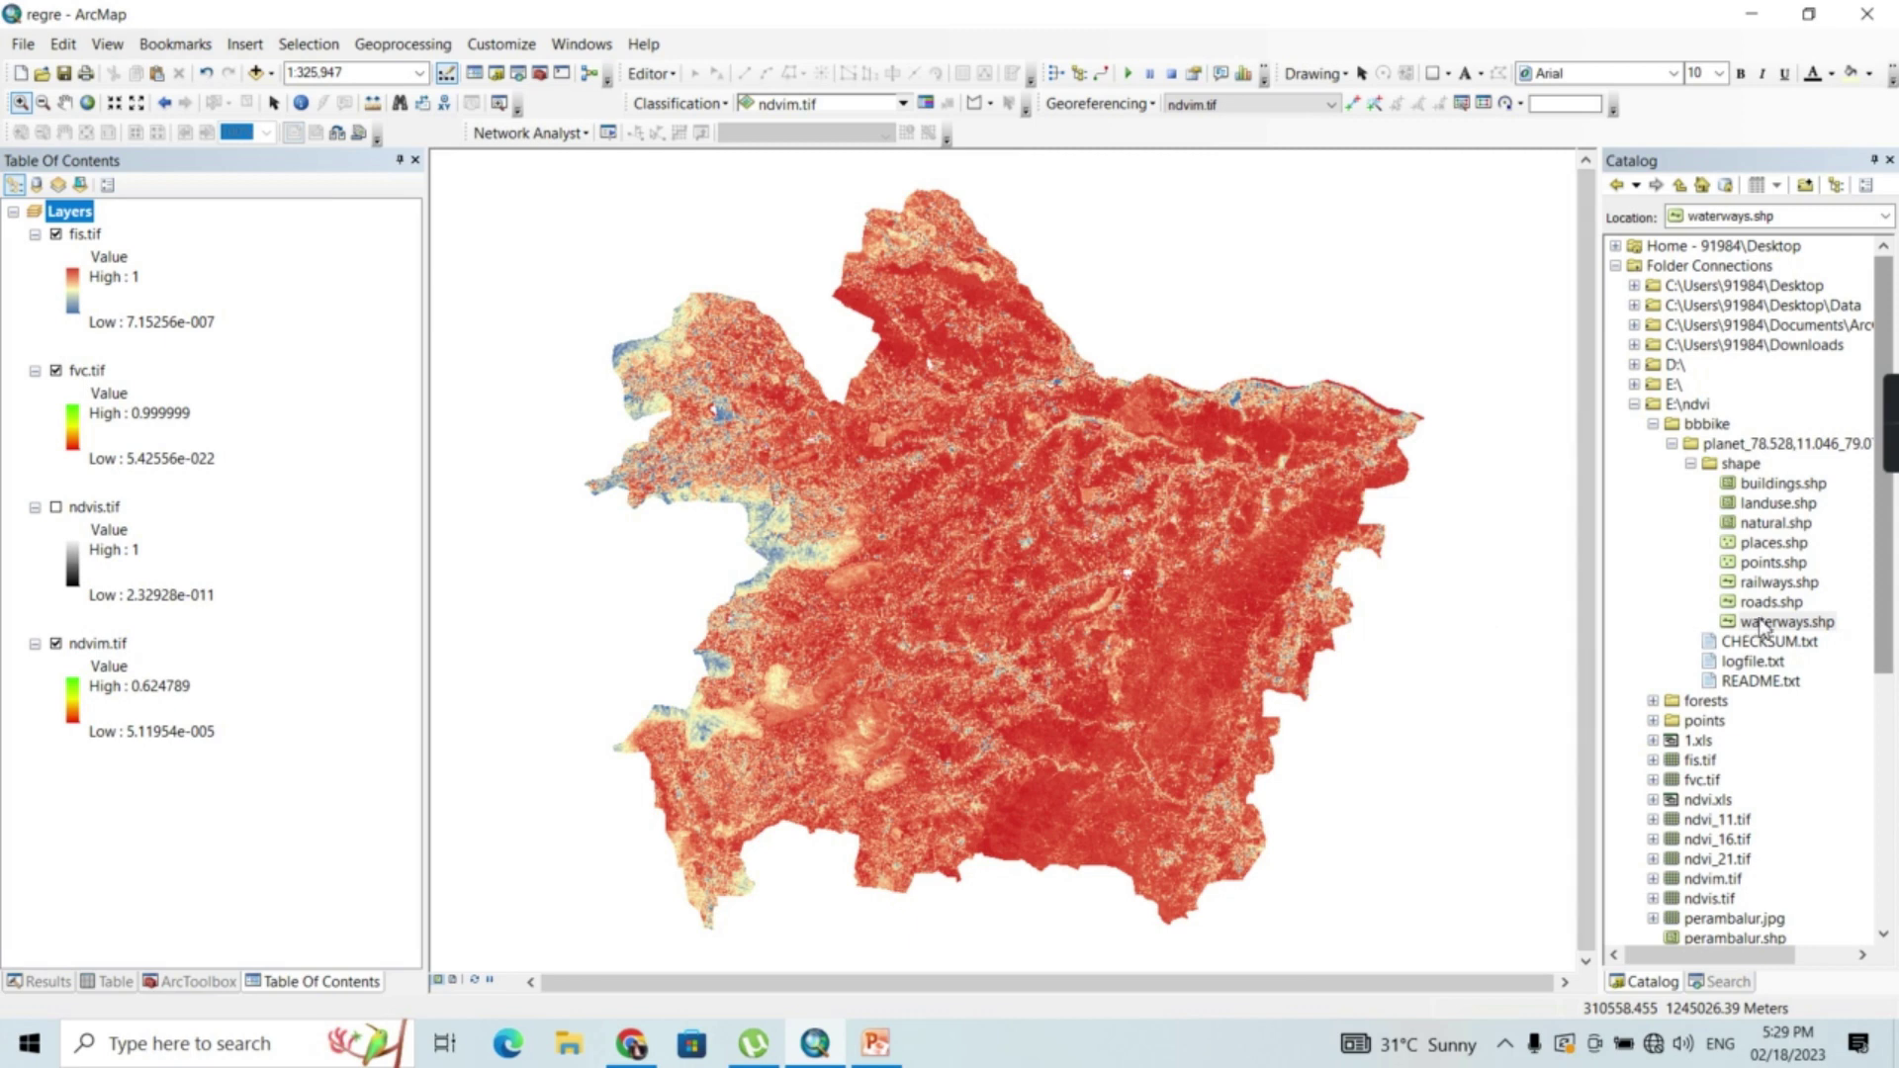
Add waterways.shp from the bbbike shape folder to the map and inspect the waterways over fis.tif up close
drag(1764, 623, 1480, 632)
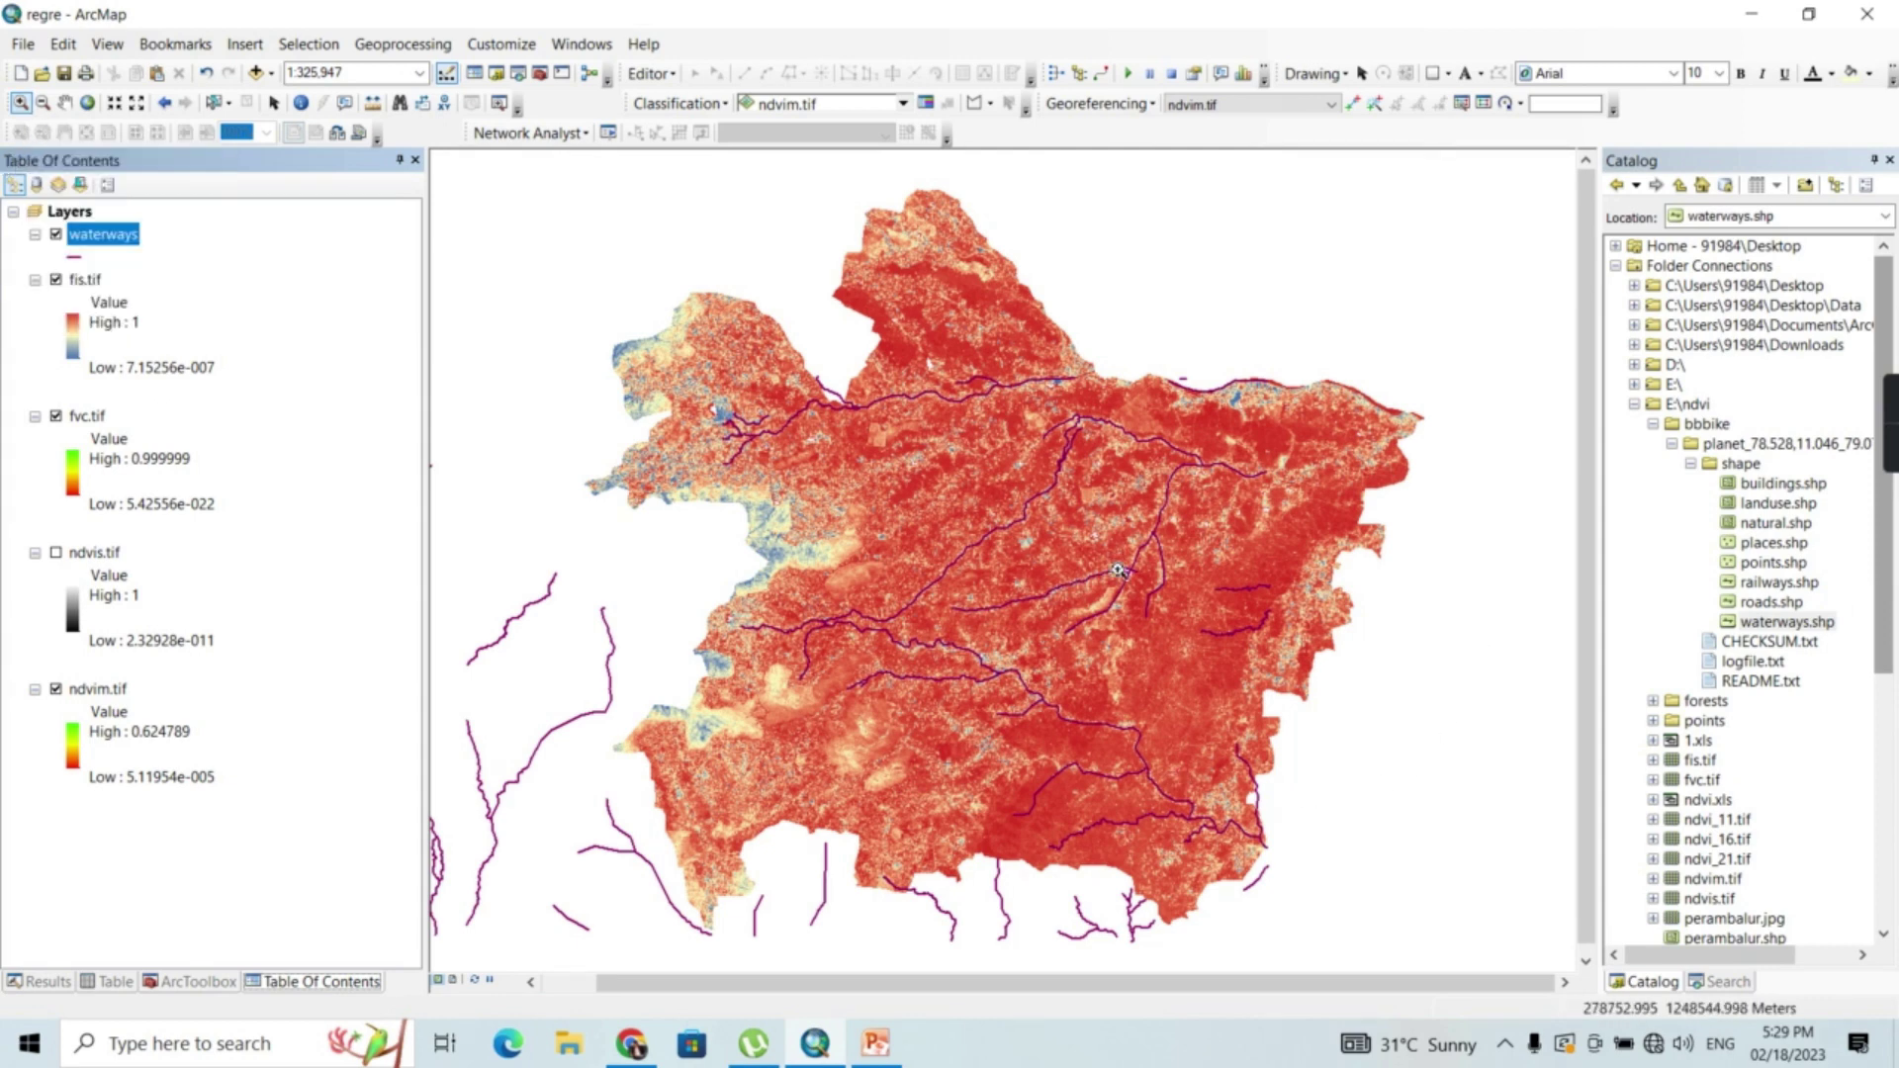
drag(821, 505, 1288, 833)
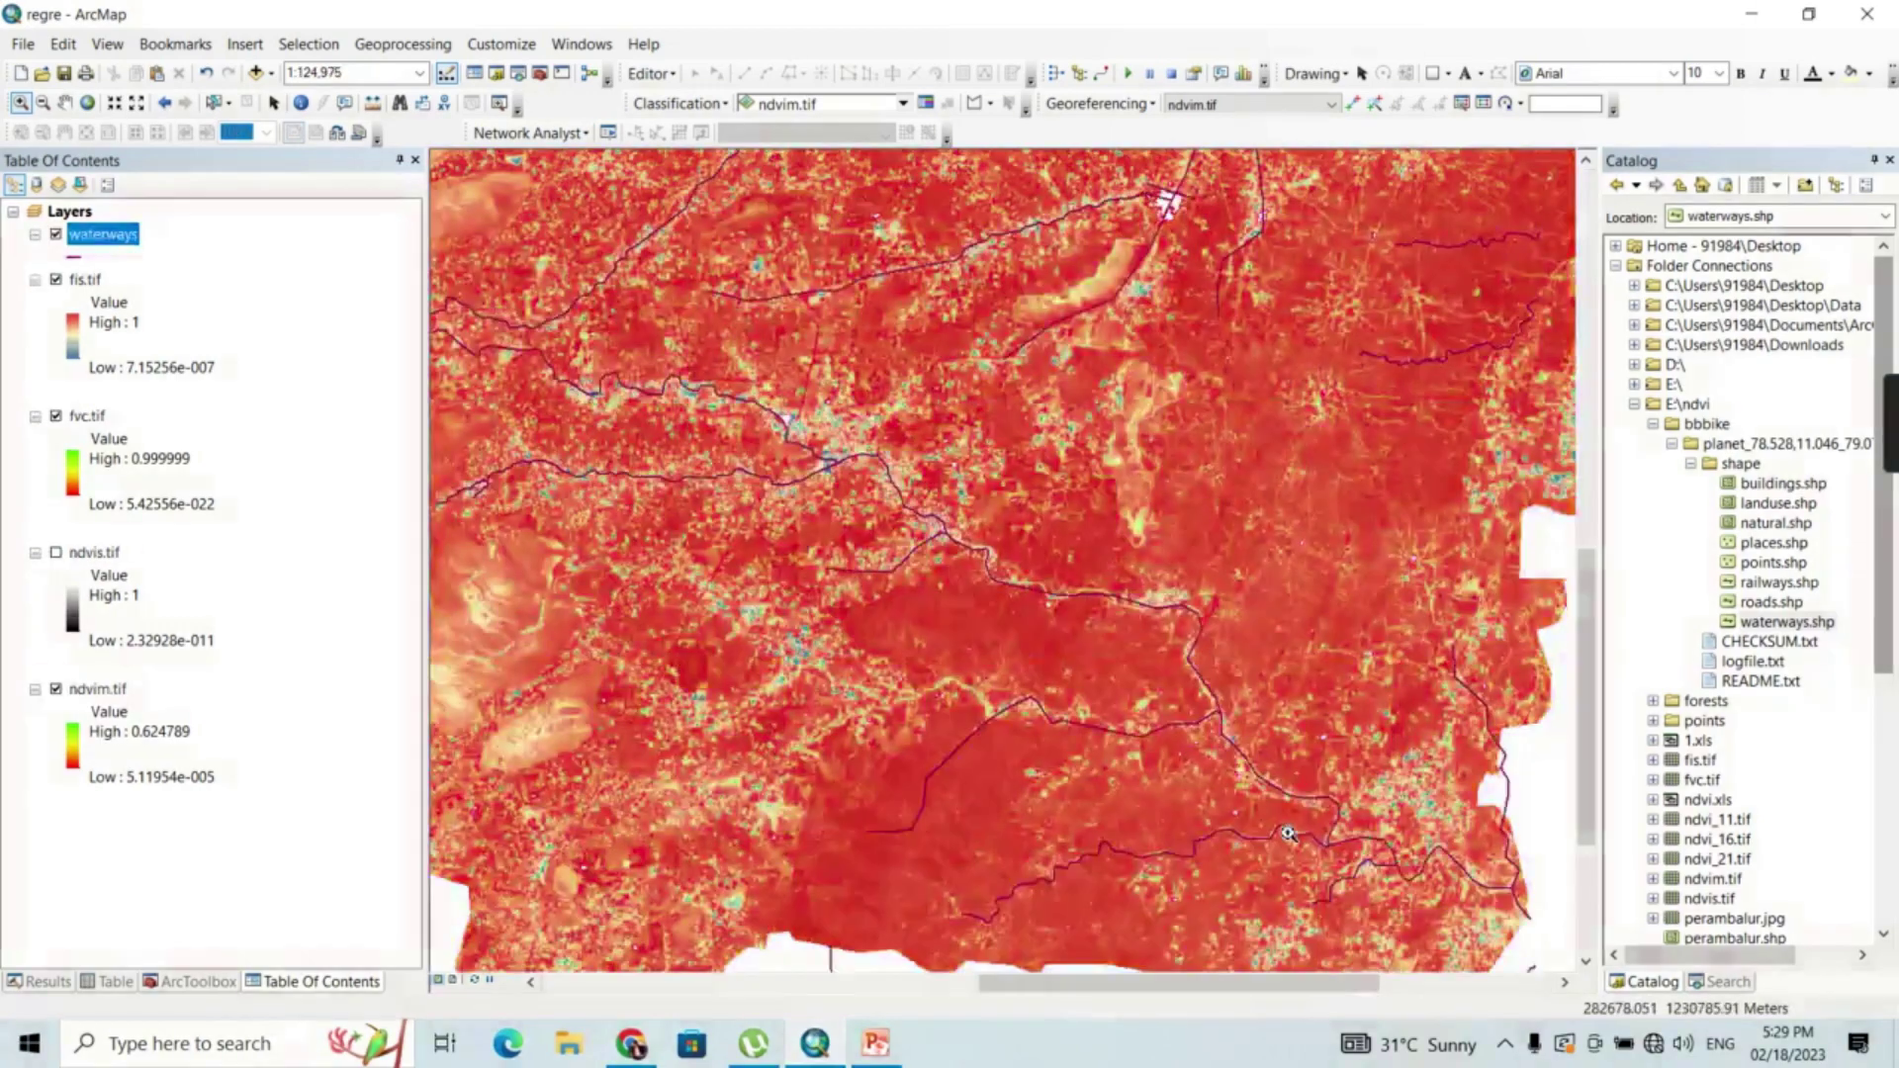